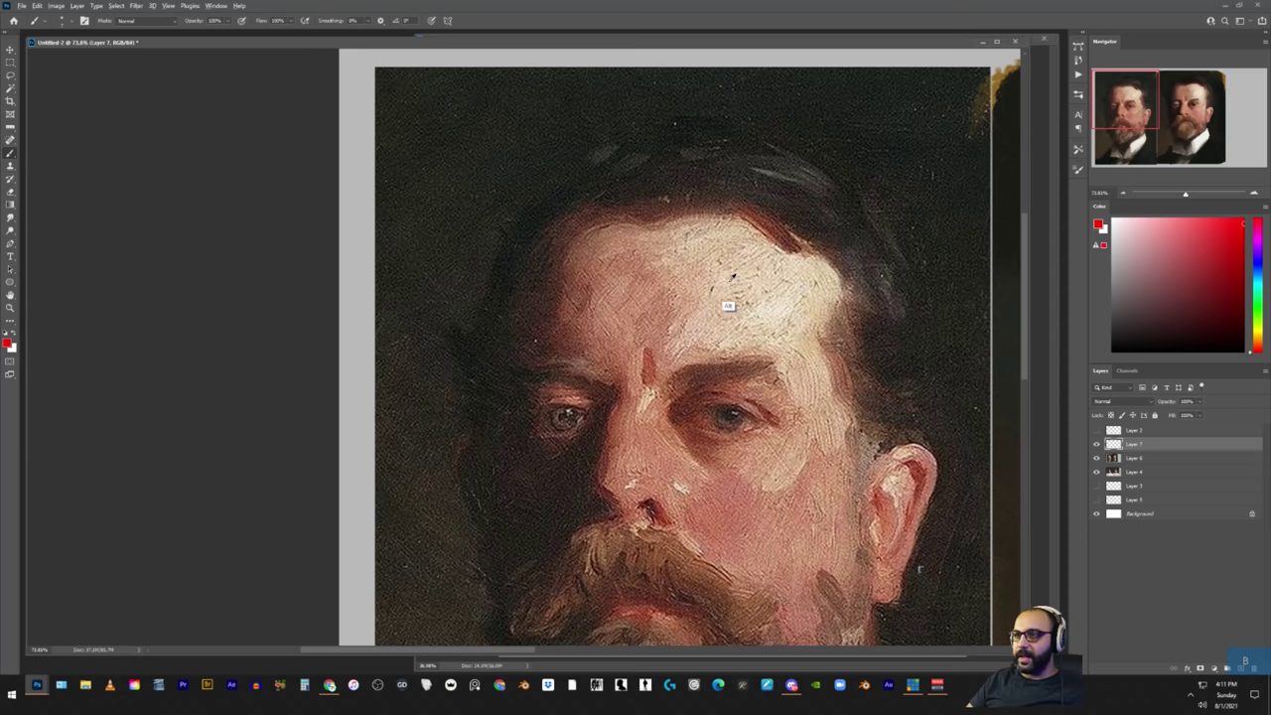
# Try highlighting the shadowed eyelid of the reference portrait with a cream colour sampled from the forehead
pyautogui.keyDown('alt'); pyautogui.click(728, 305); pyautogui.keyUp('alt')
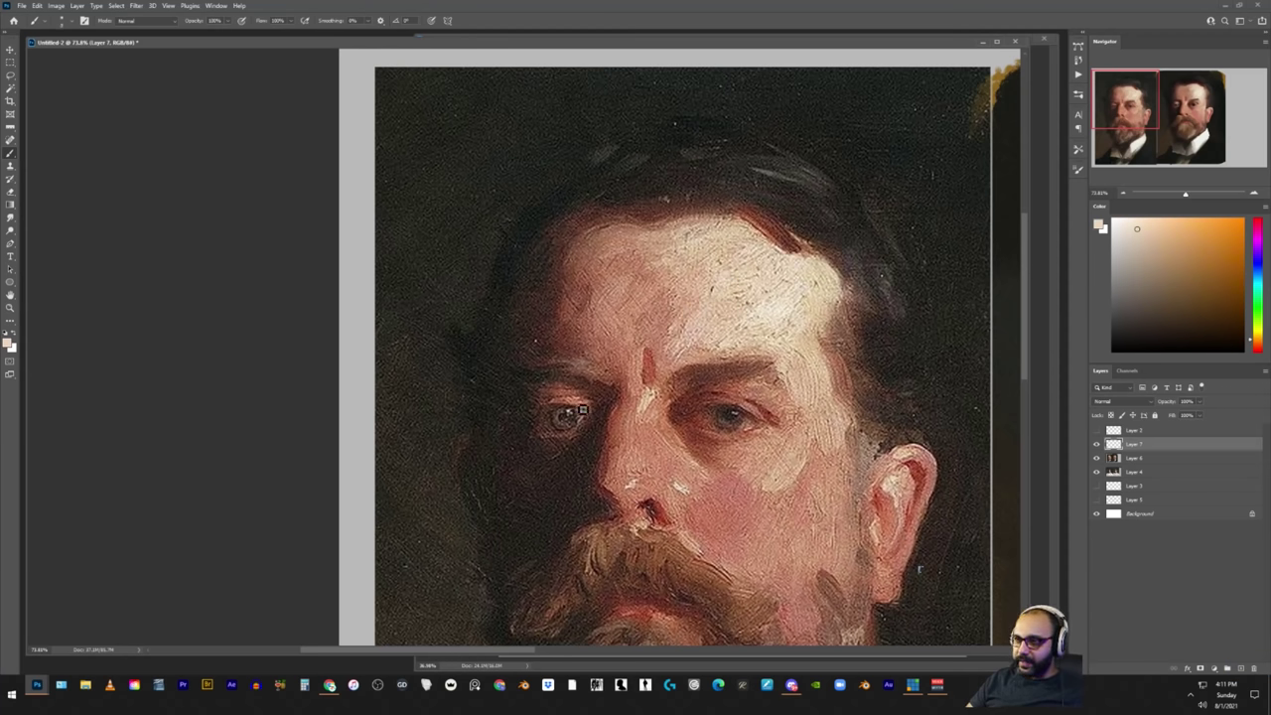
pyautogui.moveTo(582, 410)
pyautogui.mouseDown()
pyautogui.moveTo(561, 401)
pyautogui.moveTo(574, 395)
pyautogui.moveTo(592, 417)
pyautogui.moveTo(611, 395)
pyautogui.mouseUp()
pyautogui.press('z')
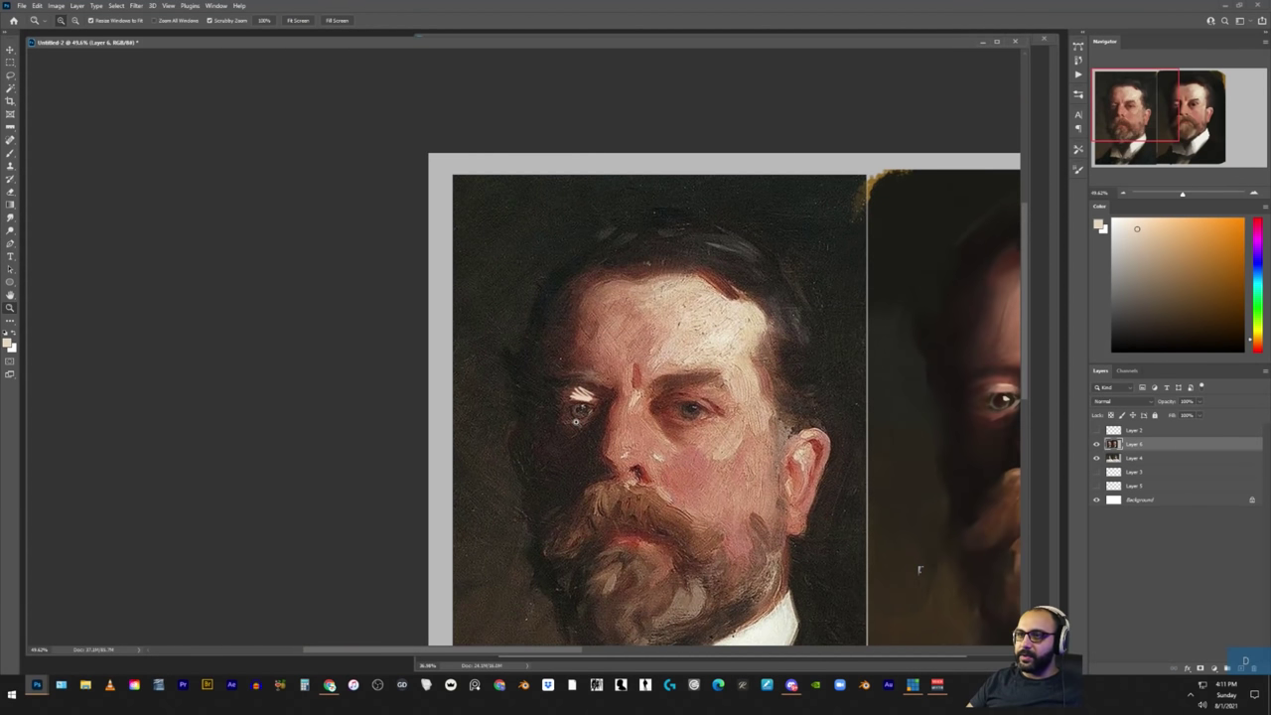
pyautogui.scroll(5, 544, 382)
# Try painting over the reference's shadowed cheek with a dark sampled tone shifted to a red-orange hue, and undo the strokes
pyautogui.keyDown('alt'); pyautogui.click(540, 386); pyautogui.keyUp('alt')
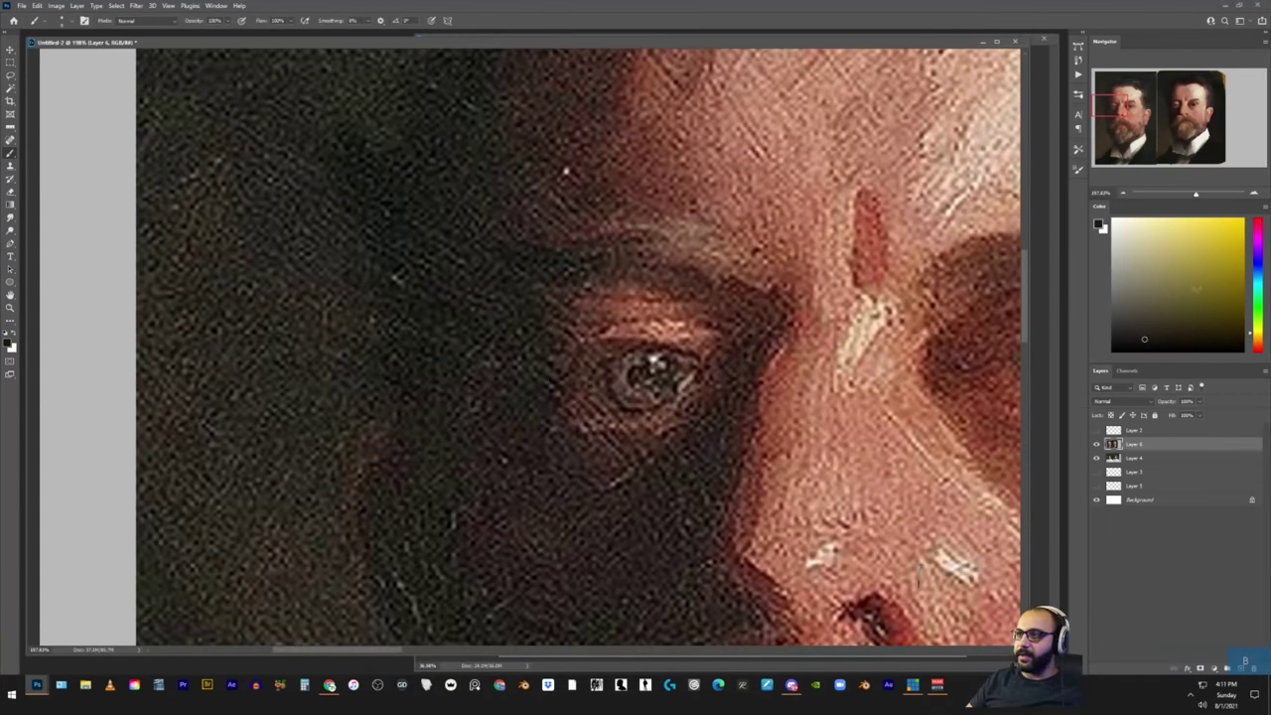
pyautogui.press('z')
pyautogui.moveTo(889, 355); pyautogui.dragTo(856, 363)
pyautogui.press('b')
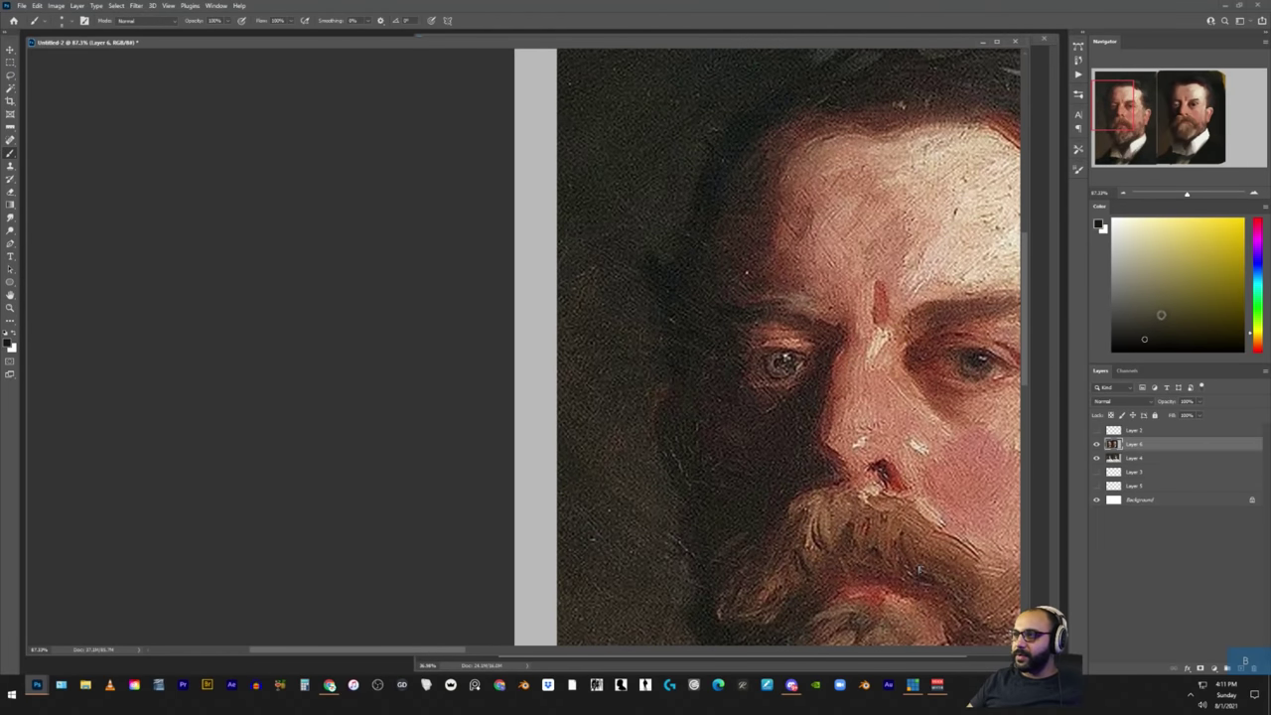
pyautogui.click(1257, 347)
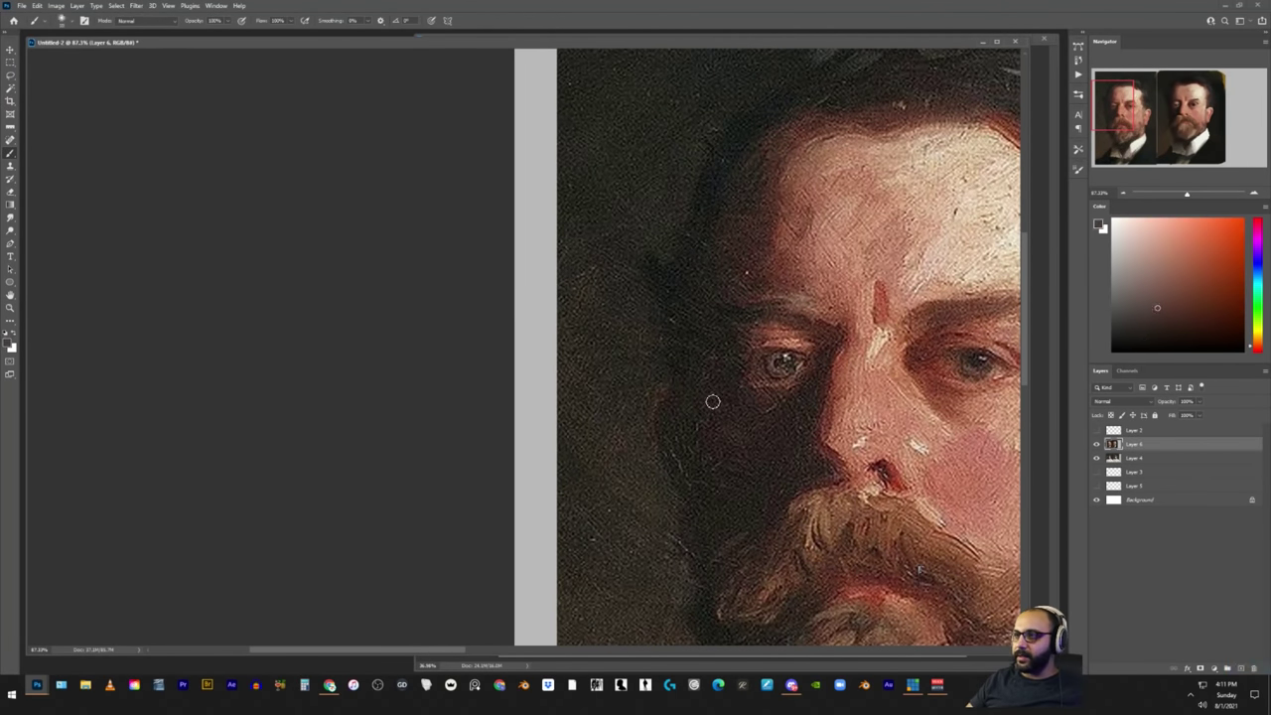
pyautogui.moveTo(712, 400)
pyautogui.mouseDown()
pyautogui.moveTo(718, 432)
pyautogui.moveTo(754, 428)
pyautogui.moveTo(772, 457)
pyautogui.mouseUp()
pyautogui.hotkey('ctrl', 'z')
pyautogui.hotkey('ctrl', 'z')
pyautogui.hotkey('ctrl', 'z')
# Try a light skin-tone stroke between the shadowed eye and the nose bridge on the painted copy, and undo it
pyautogui.moveTo(905, 442); pyautogui.dragTo(543, 372)
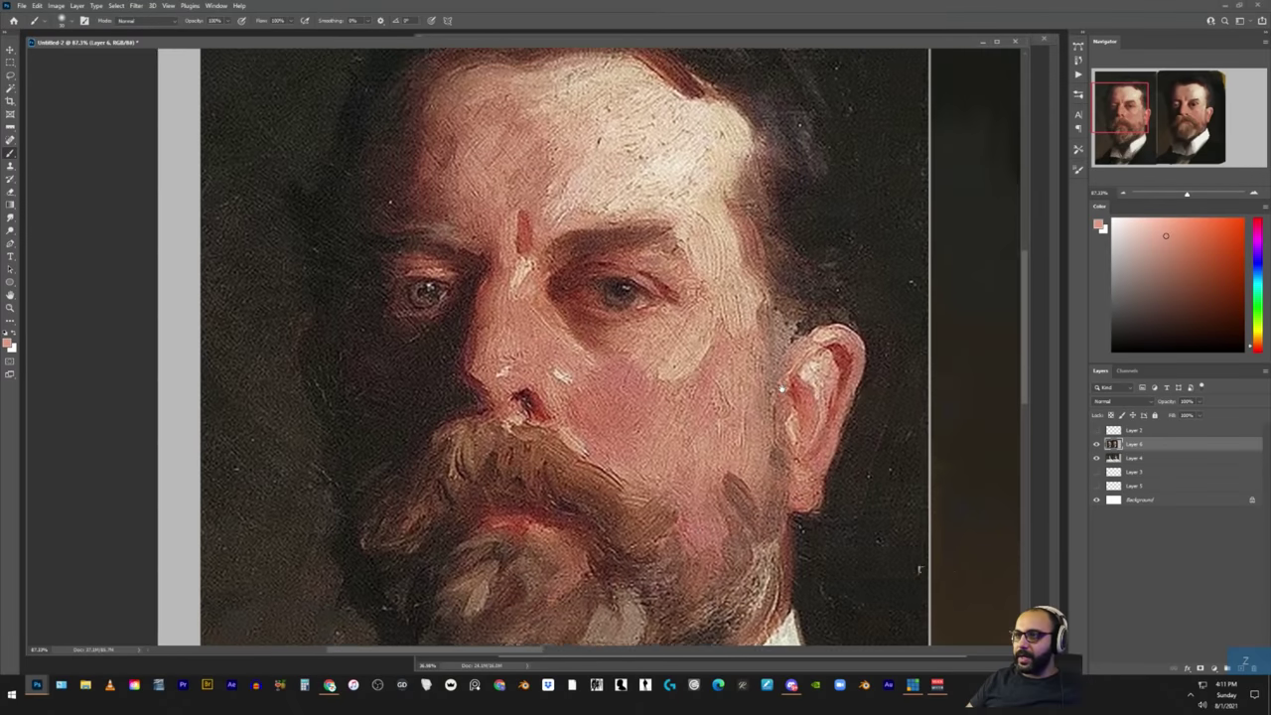
pyautogui.moveTo(992, 437); pyautogui.dragTo(746, 414)
pyautogui.moveTo(904, 368); pyautogui.dragTo(770, 427)
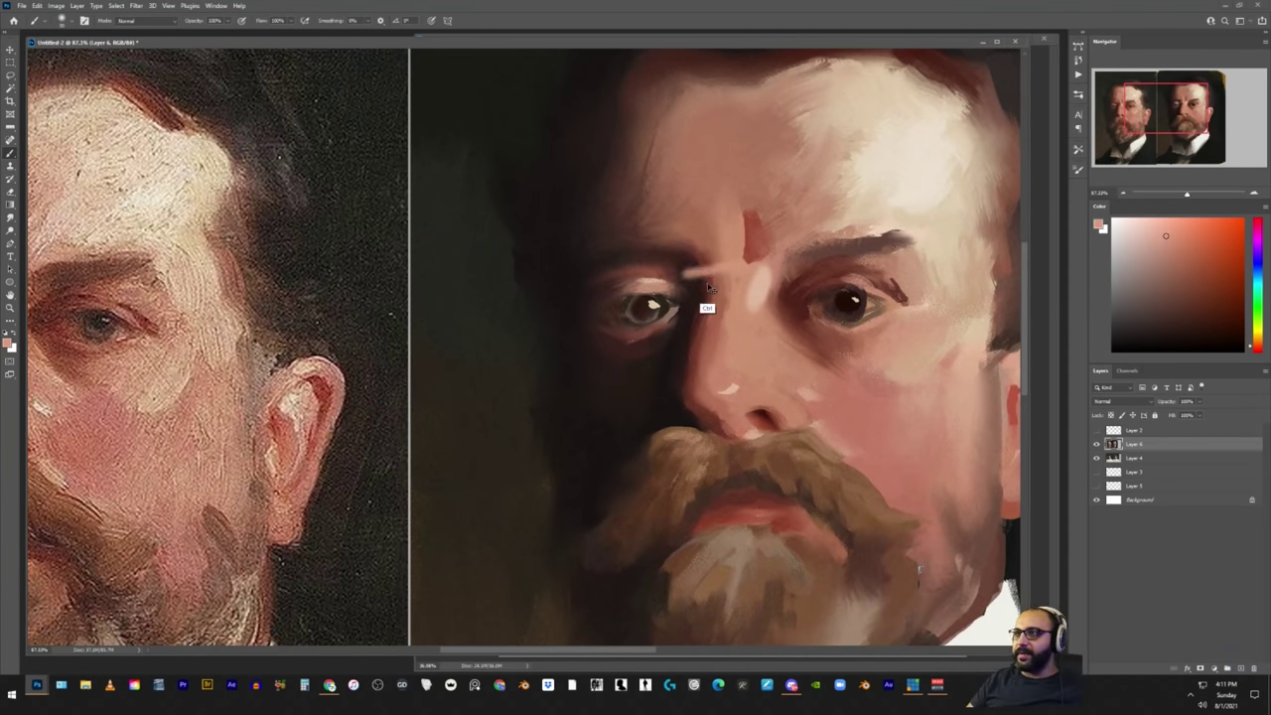
pyautogui.hotkey('ctrl', 'z')
pyautogui.press('z')
pyautogui.moveTo(743, 301); pyautogui.dragTo(682, 320)
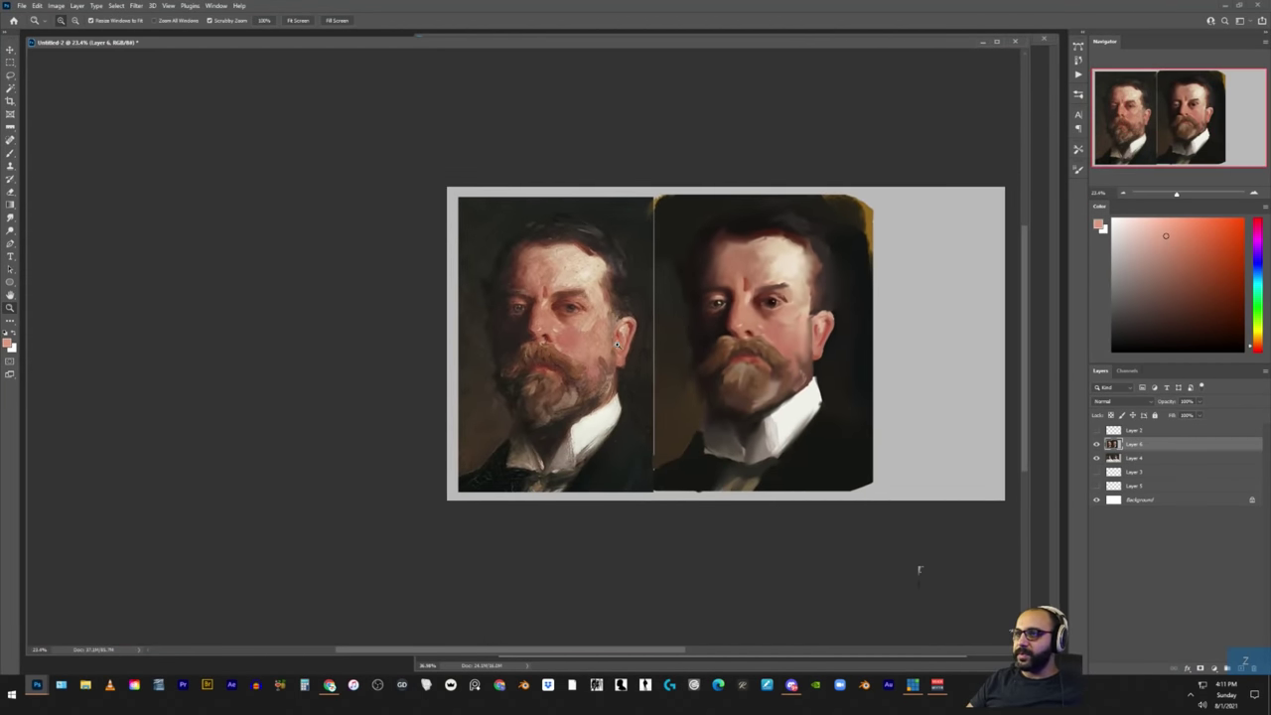
# Compare the faces of the reference and the painted copy, and sample the reddish shadow colour along the copy's nose
pyautogui.click(513, 296)
pyautogui.press('b')
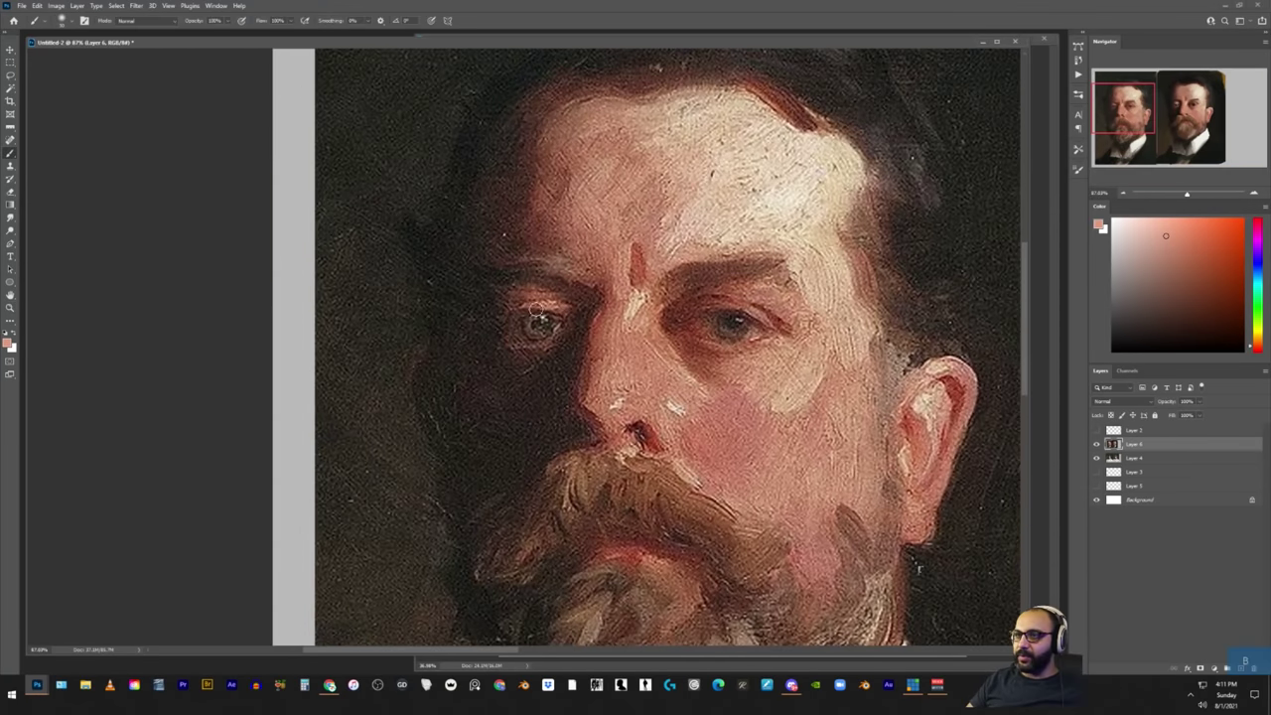
pyautogui.moveTo(828, 320); pyautogui.dragTo(443, 319)
pyautogui.press('z')
pyautogui.moveTo(443, 319); pyautogui.dragTo(392, 319)
pyautogui.press('b')
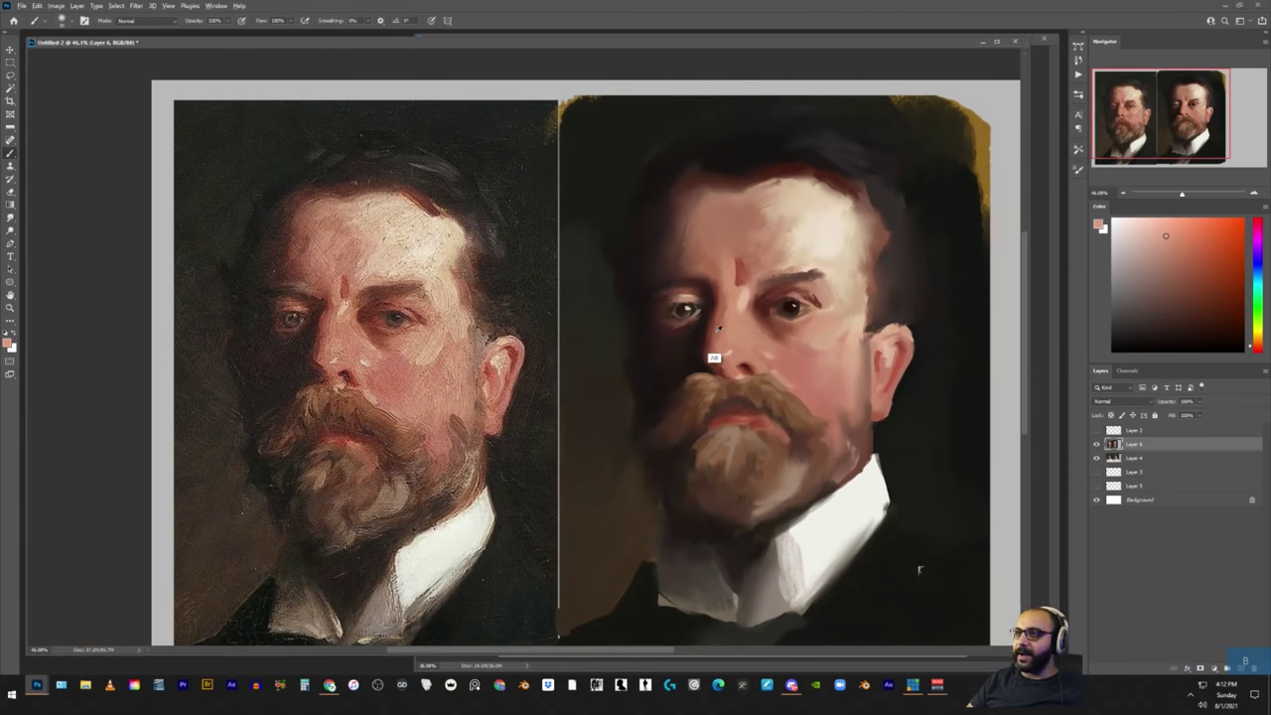
pyautogui.keyDown('alt'); pyautogui.click(703, 334); pyautogui.keyUp('alt')
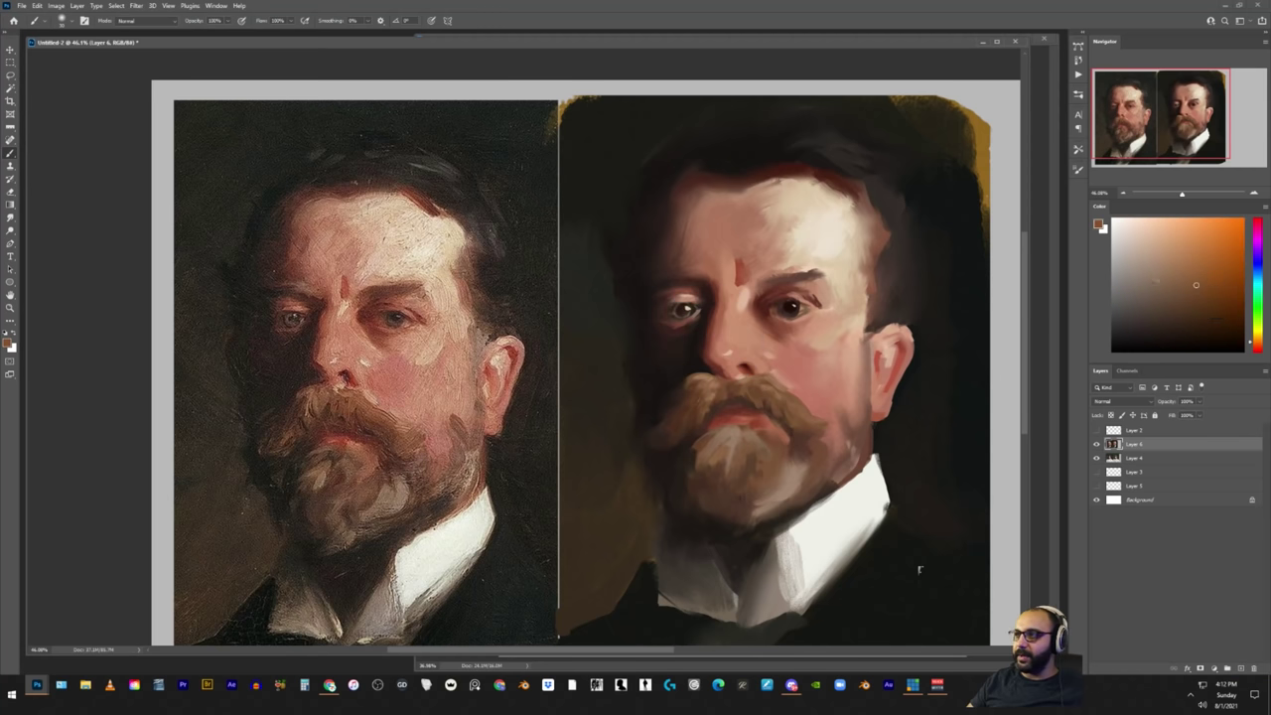
pyautogui.keyDown('alt'); pyautogui.click(721, 335); pyautogui.keyUp('alt')
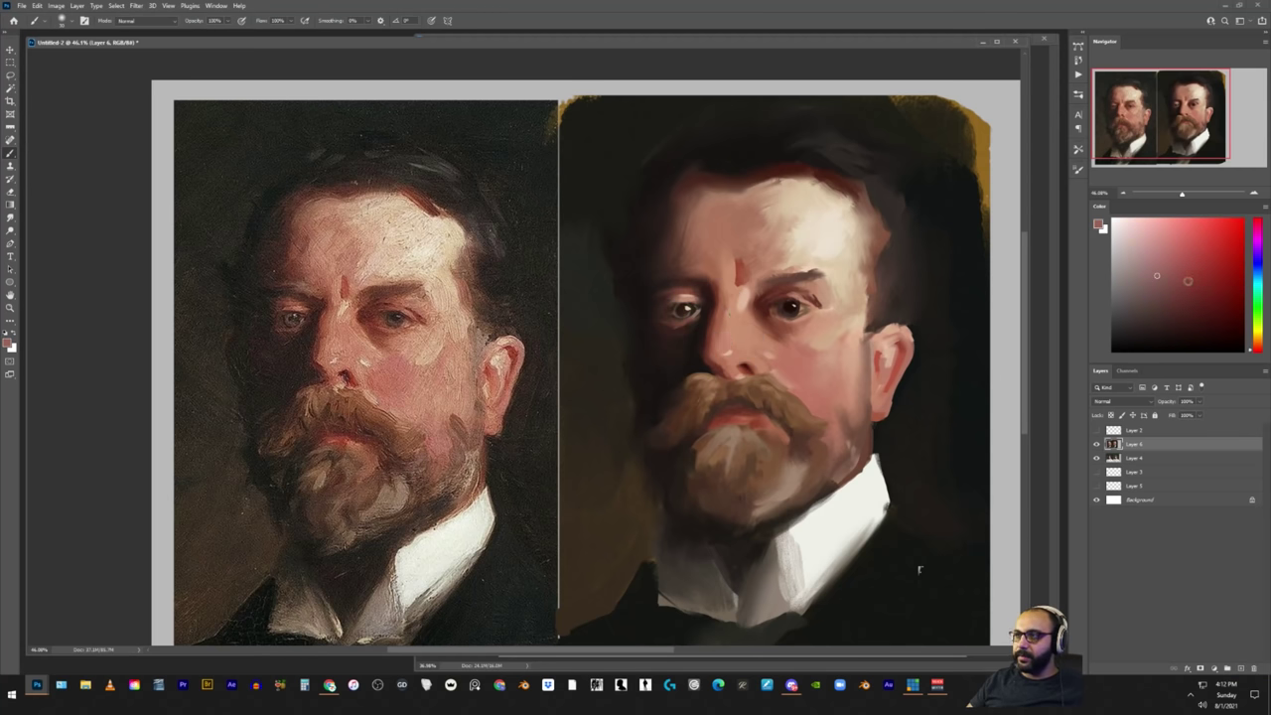
# Add a new layer above the portrait layers and set its blend mode to Darken
pyautogui.hotkey('ctrl', 'alt', '1')
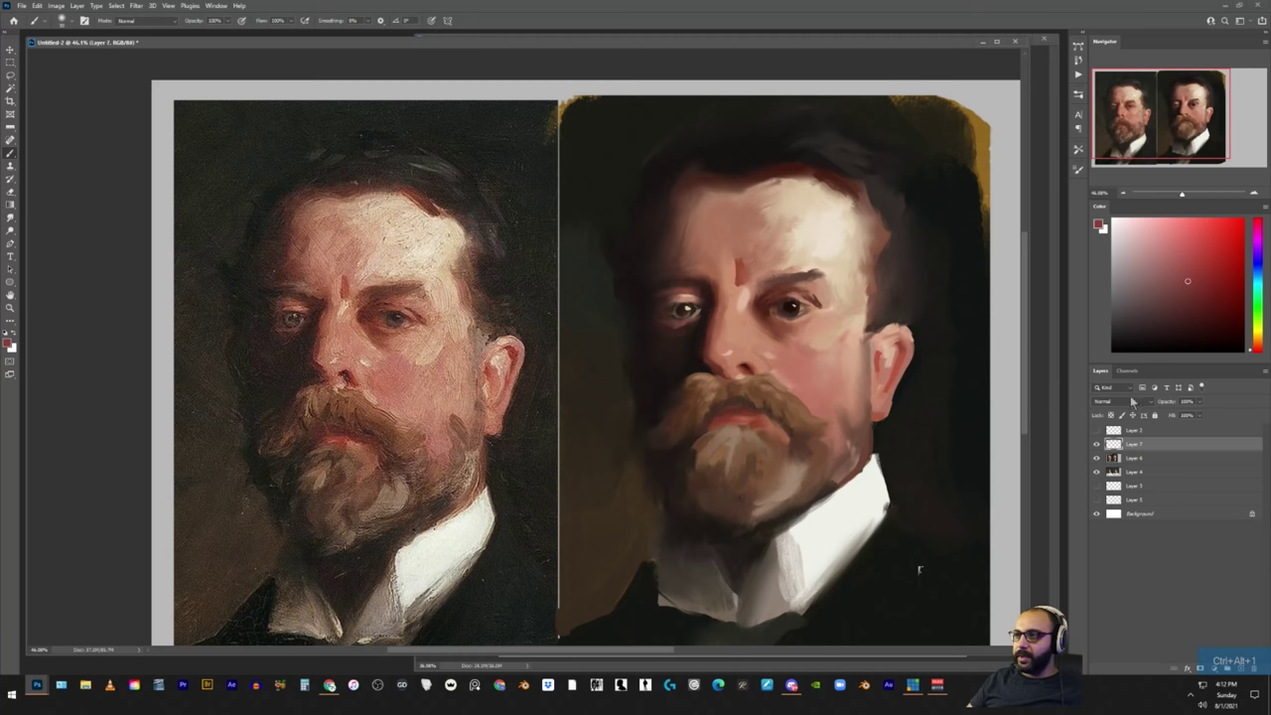
pyautogui.click(1126, 400)
pyautogui.click(1117, 432)
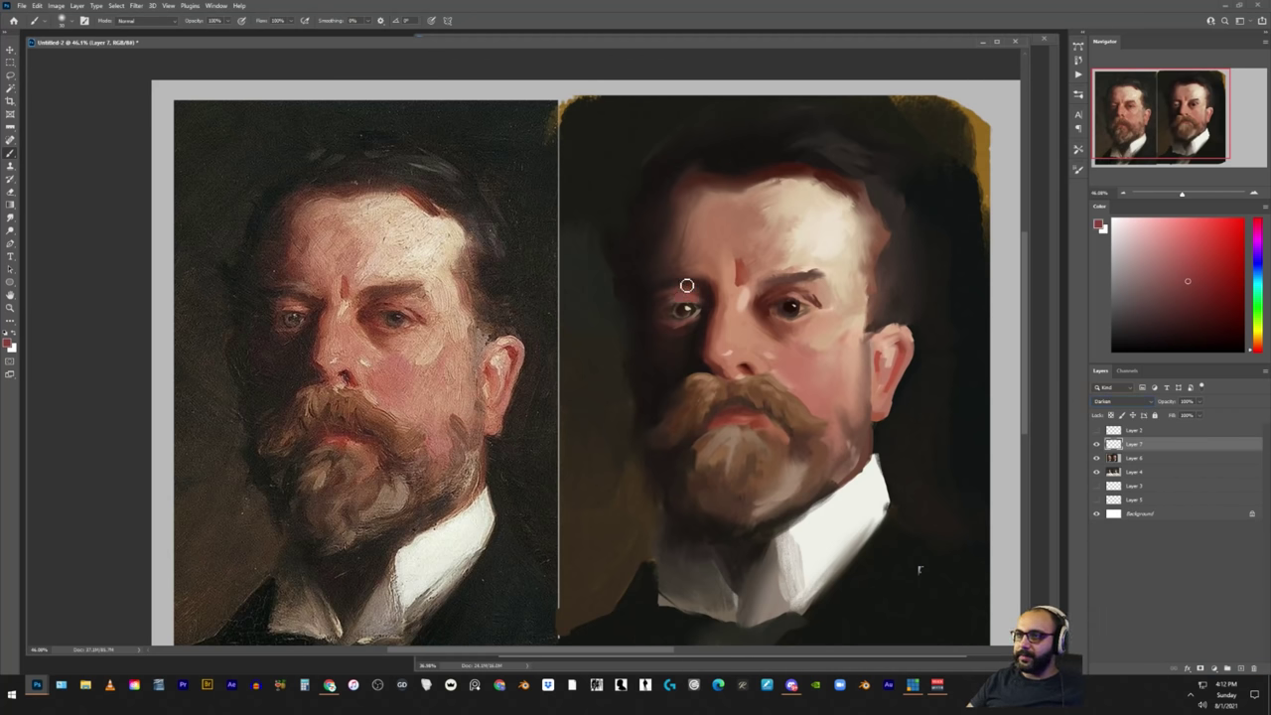
# Sample the skin tone near the painted copy's nose and compare the eyes, nose and beard with the reference
pyautogui.press('z')
pyautogui.moveTo(738, 348); pyautogui.dragTo(692, 356)
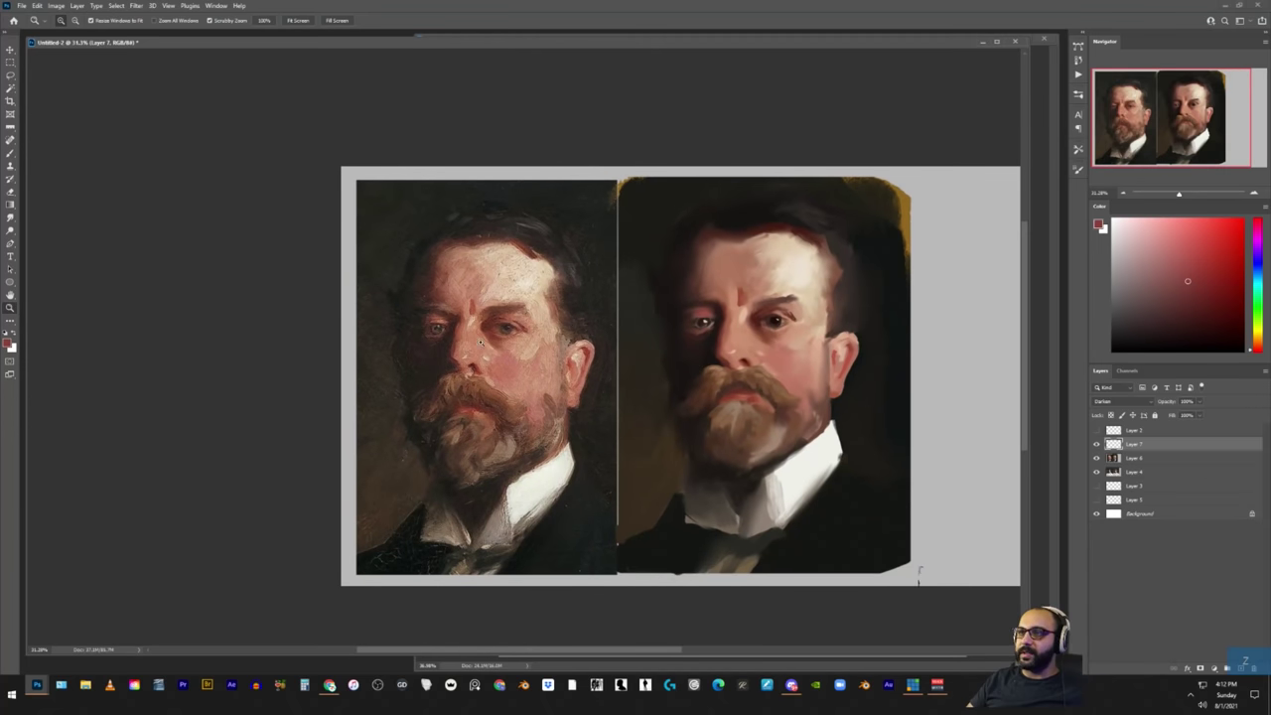
pyautogui.press('b')
pyautogui.keyDown('alt'); pyautogui.click(745, 360); pyautogui.keyUp('alt')
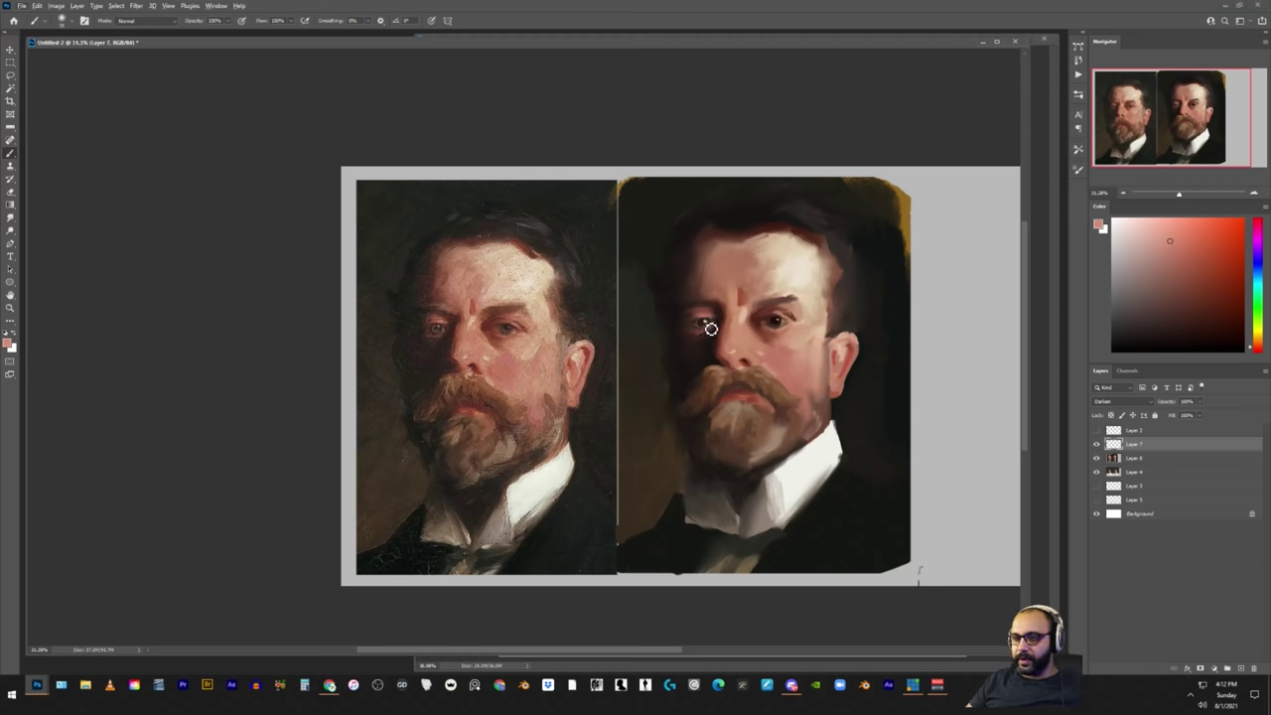
pyautogui.press('z')
pyautogui.moveTo(707, 316); pyautogui.dragTo(751, 260)
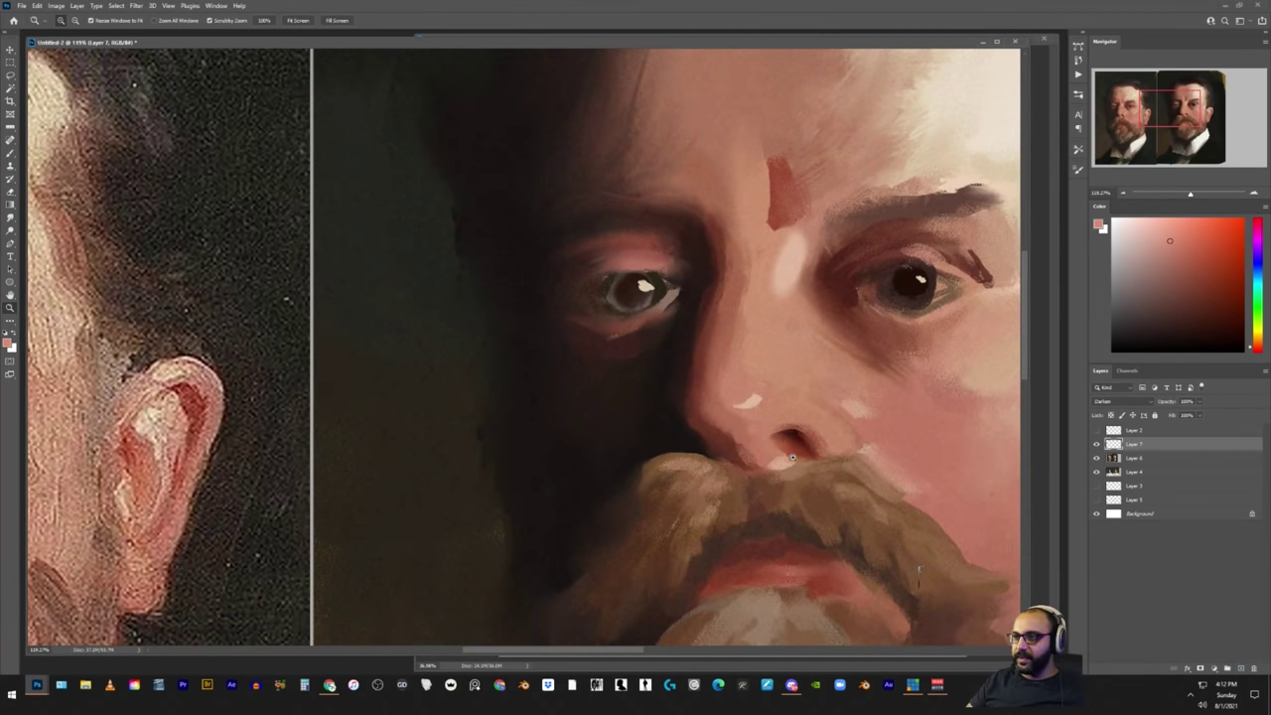
pyautogui.moveTo(838, 423); pyautogui.dragTo(792, 496)
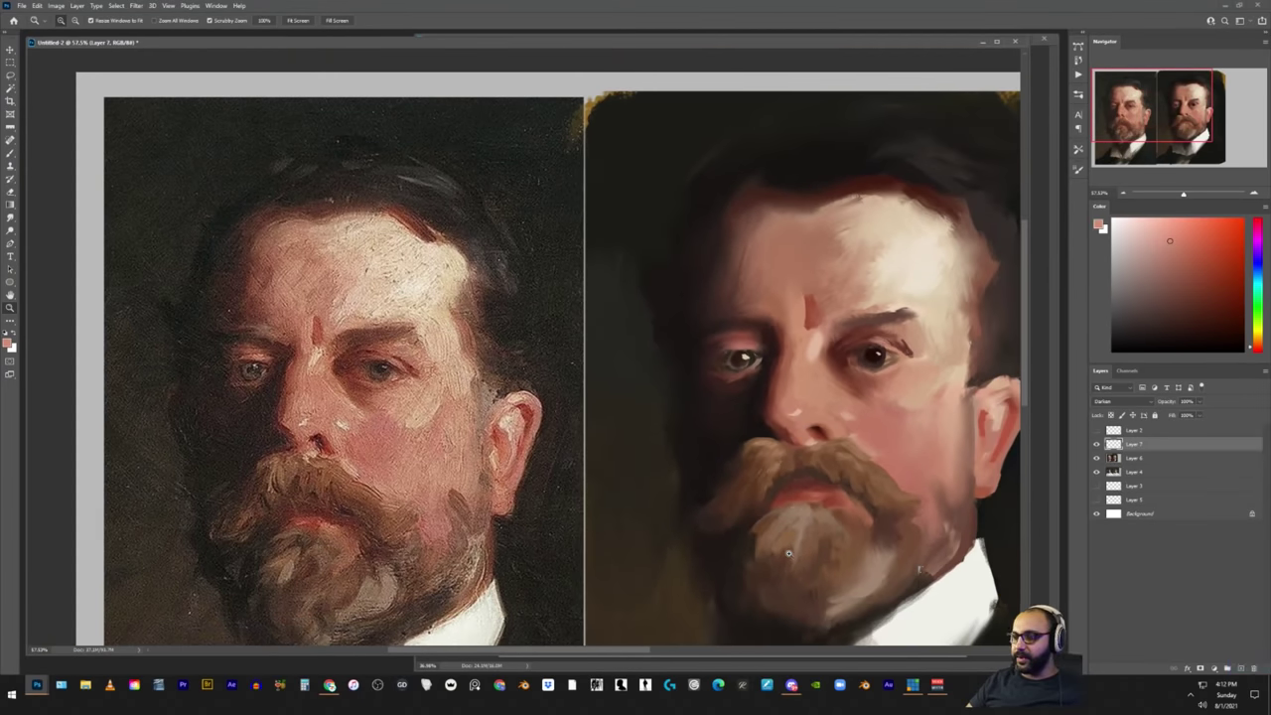
pyautogui.moveTo(788, 553); pyautogui.dragTo(792, 431)
pyautogui.moveTo(637, 397); pyautogui.dragTo(840, 387)
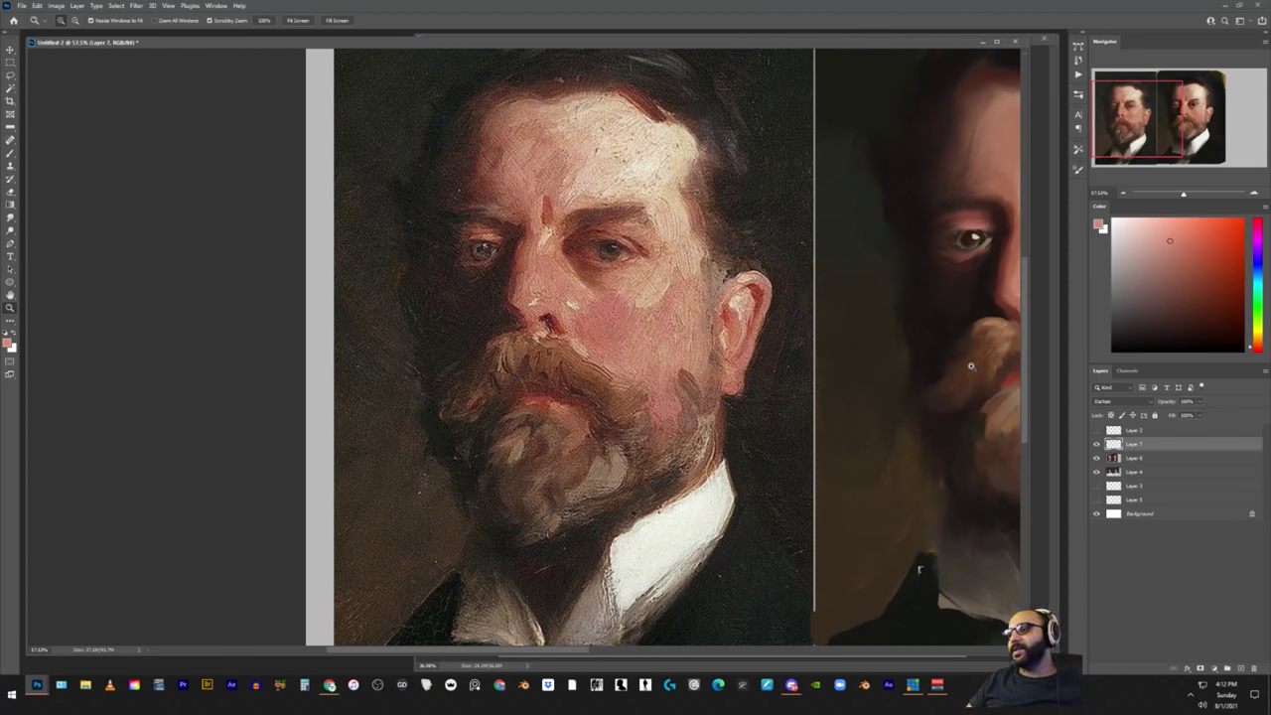
# Set up an annotation layer with a bright red colour and a small-sized hard round brush
pyautogui.hotkey('ctrl', 'alt', '1')
pyautogui.press('b')
pyautogui.click(1238, 218)
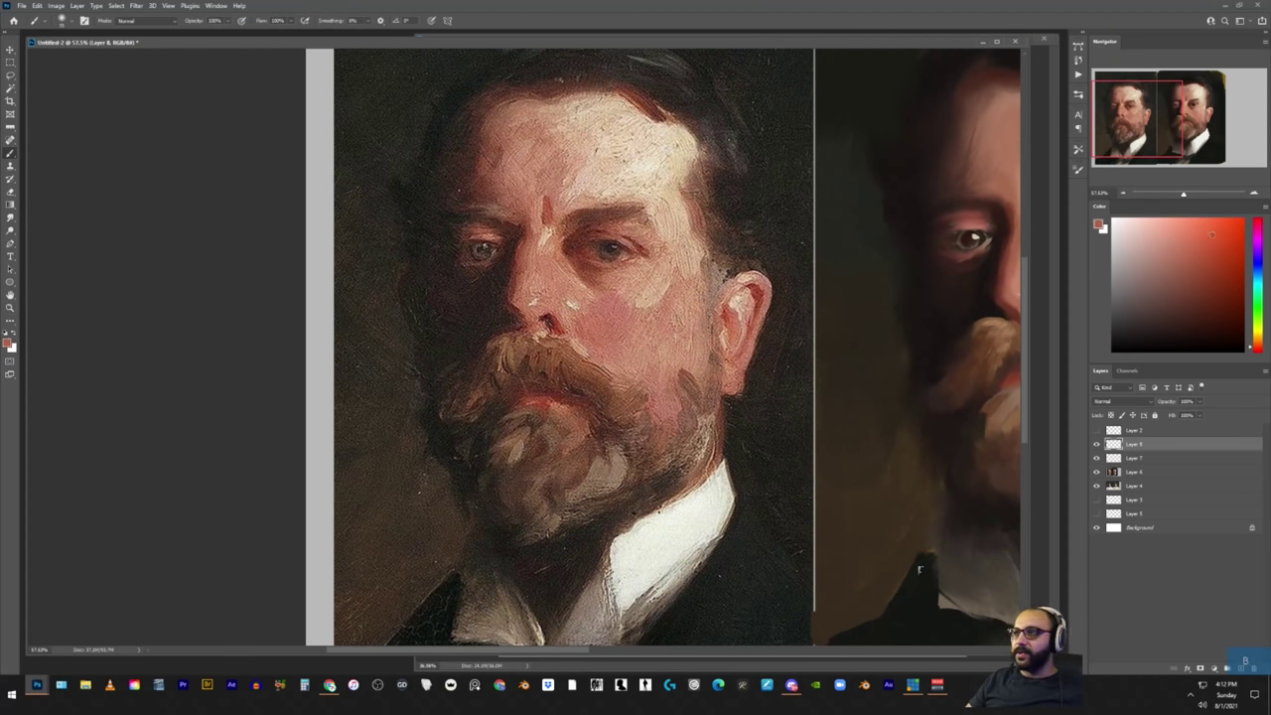
pyautogui.rightClick(732, 342)
pyautogui.click(886, 283)
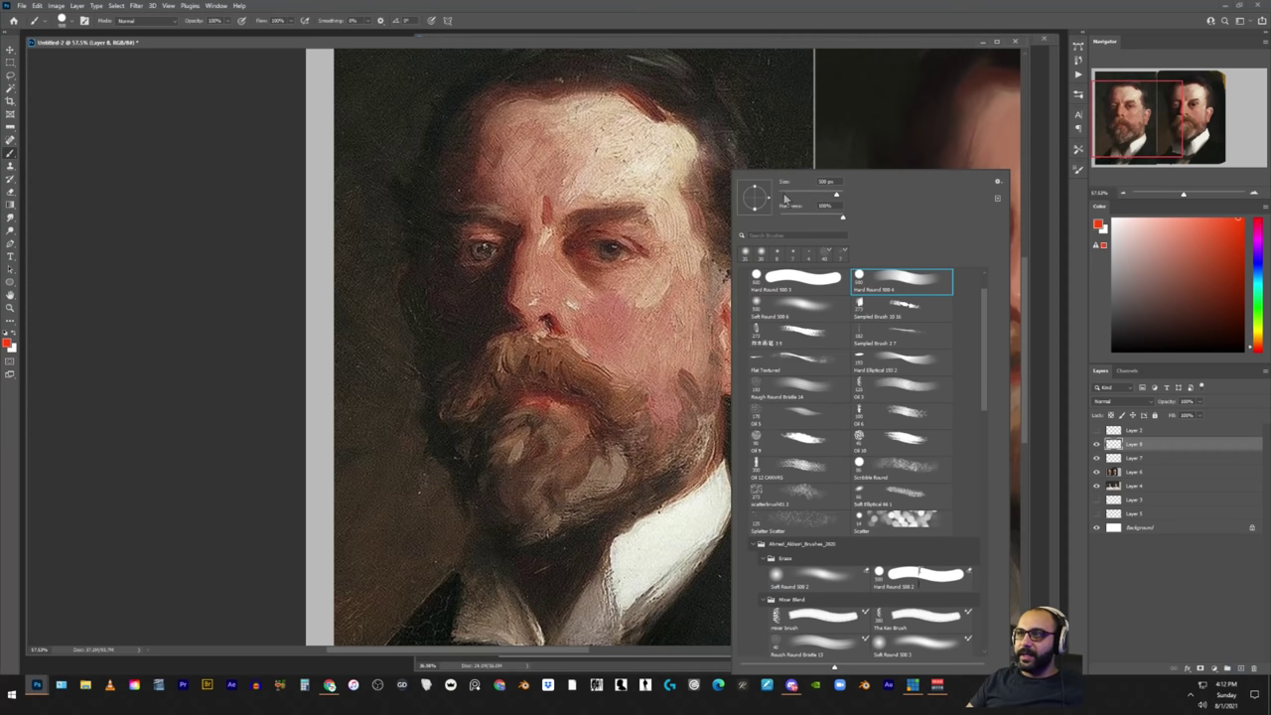
pyautogui.moveTo(784, 199); pyautogui.dragTo(782, 199)
pyautogui.click(254, 408)
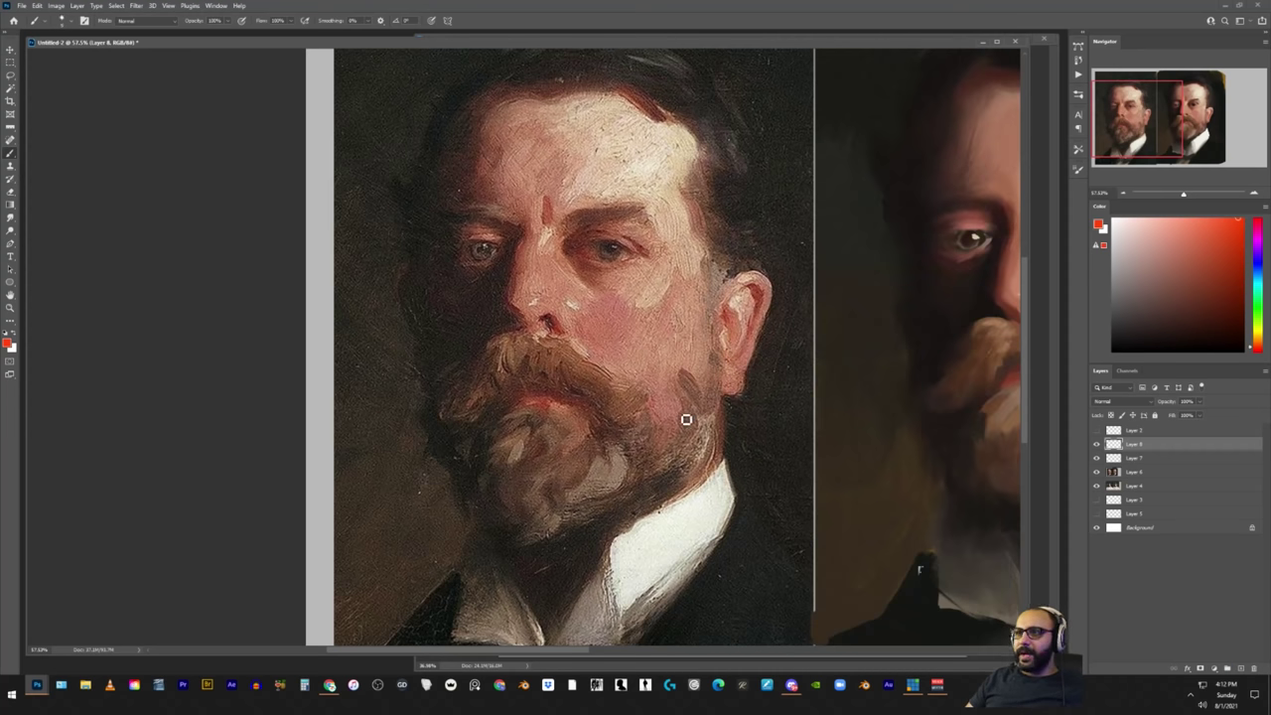
# Outline the main locks of the reference's chin beard in red, undoing the first outline and redrawing the shapes
pyautogui.moveTo(493, 522)
pyautogui.mouseDown()
pyautogui.moveTo(548, 415)
pyautogui.moveTo(580, 523)
pyautogui.mouseUp()
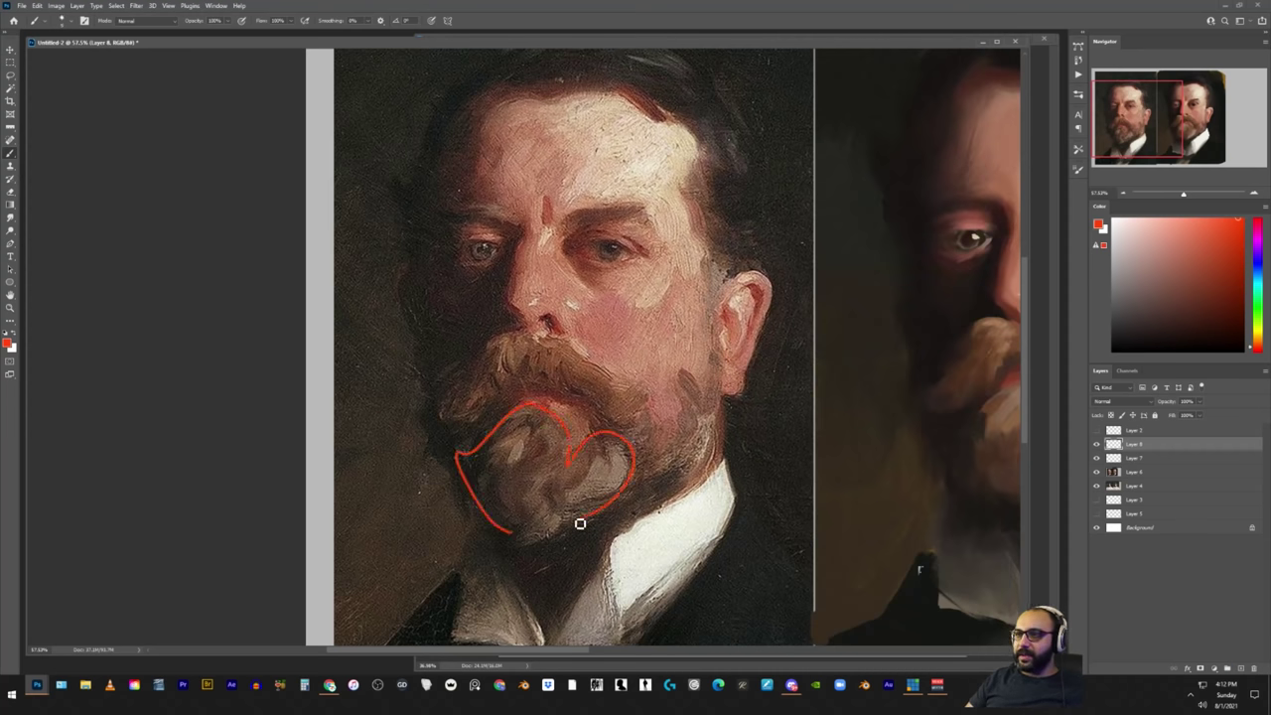
pyautogui.hotkey('ctrl', 'z')
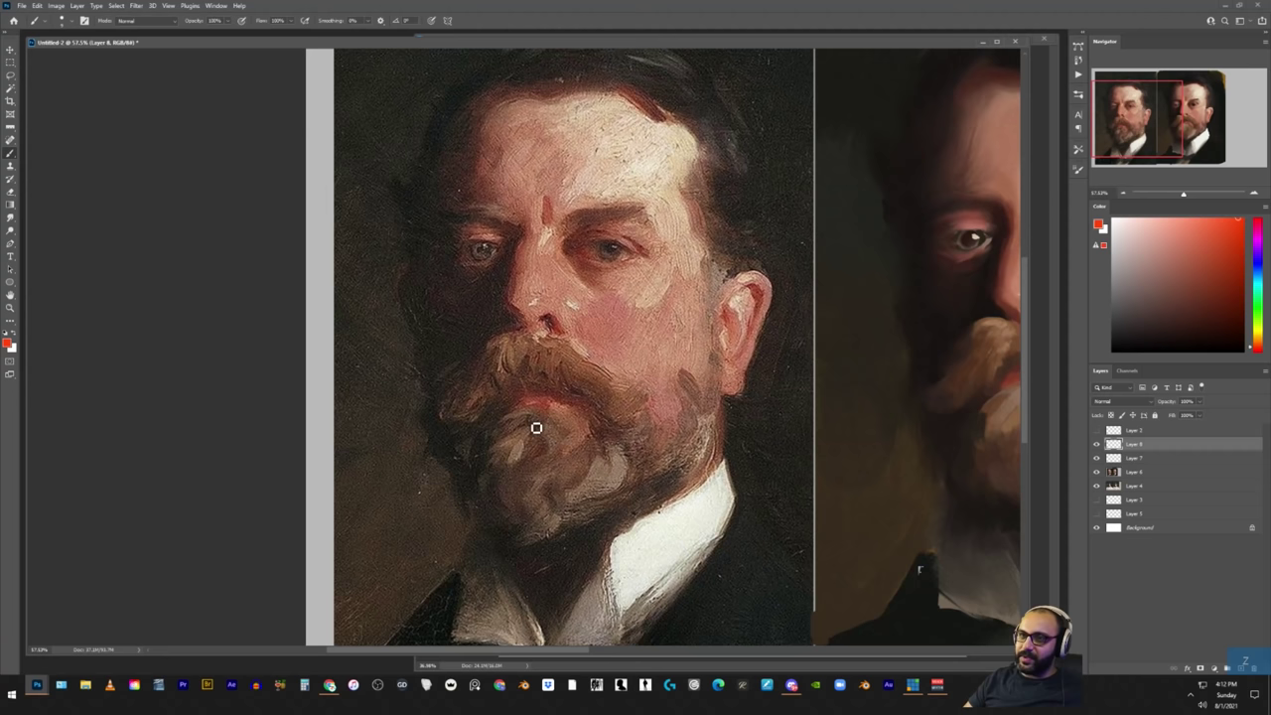
pyautogui.moveTo(514, 539)
pyautogui.mouseDown()
pyautogui.moveTo(499, 451)
pyautogui.moveTo(564, 424)
pyautogui.moveTo(562, 474)
pyautogui.moveTo(532, 527)
pyautogui.mouseUp()
pyautogui.moveTo(605, 439)
pyautogui.mouseDown()
pyautogui.moveTo(614, 504)
pyautogui.moveTo(568, 517)
pyautogui.mouseUp()
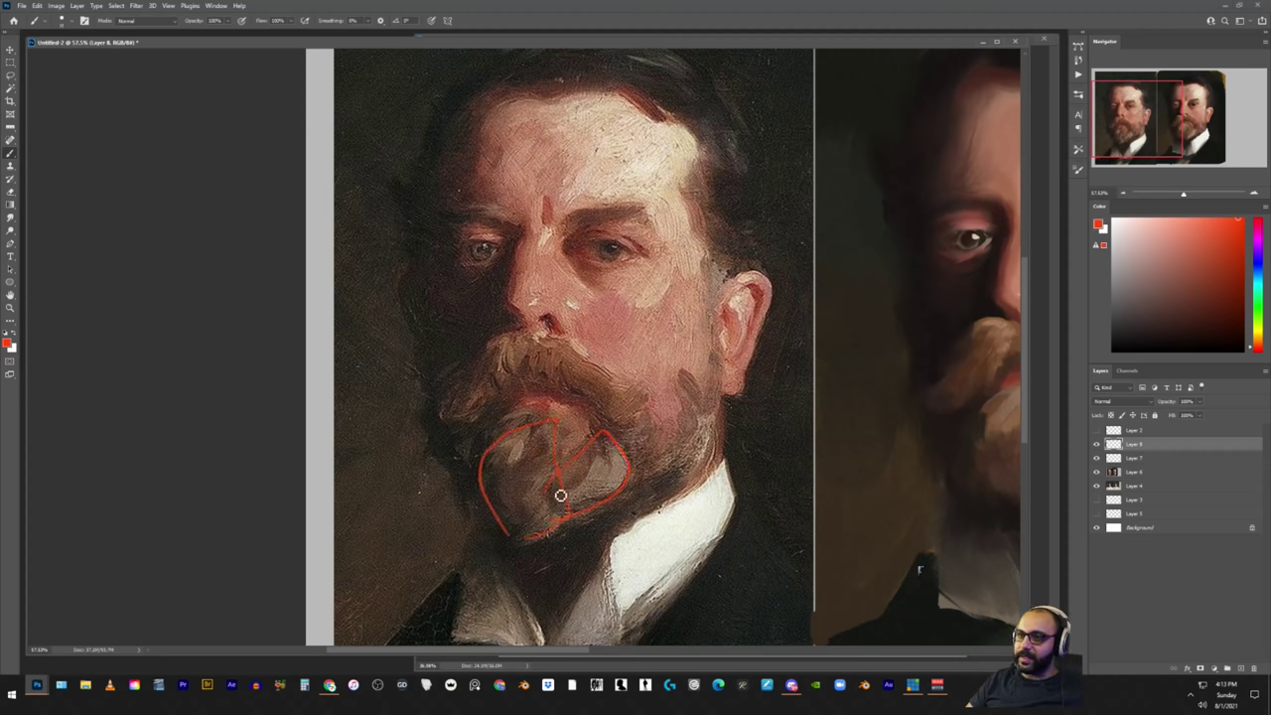
pyautogui.moveTo(523, 441); pyautogui.dragTo(540, 542)
pyautogui.moveTo(479, 485)
pyautogui.mouseDown()
pyautogui.moveTo(469, 450)
pyautogui.moveTo(511, 430)
pyautogui.moveTo(561, 444)
pyautogui.mouseUp()
# Mark the smaller light shapes inside the reference's beard with two green curves and two white curves
pyautogui.press('z')
pyautogui.click(1258, 309)
pyautogui.press('b')
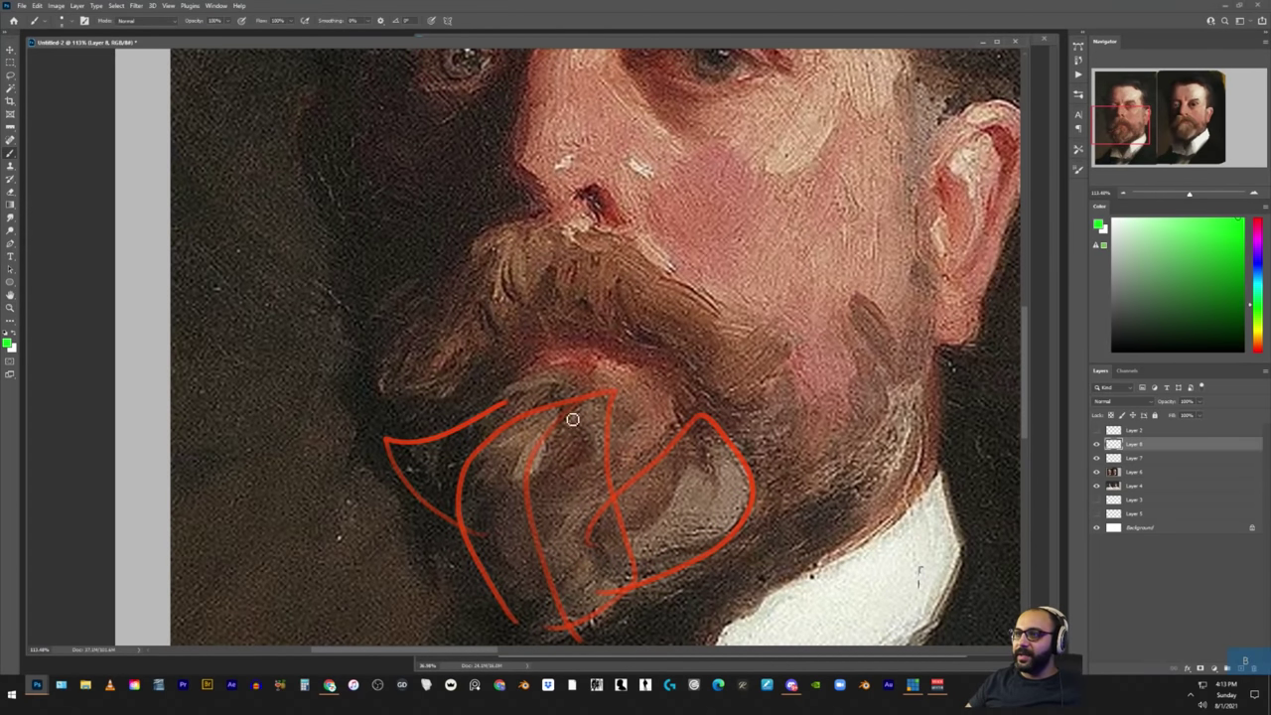
pyautogui.moveTo(616, 392); pyautogui.dragTo(492, 456)
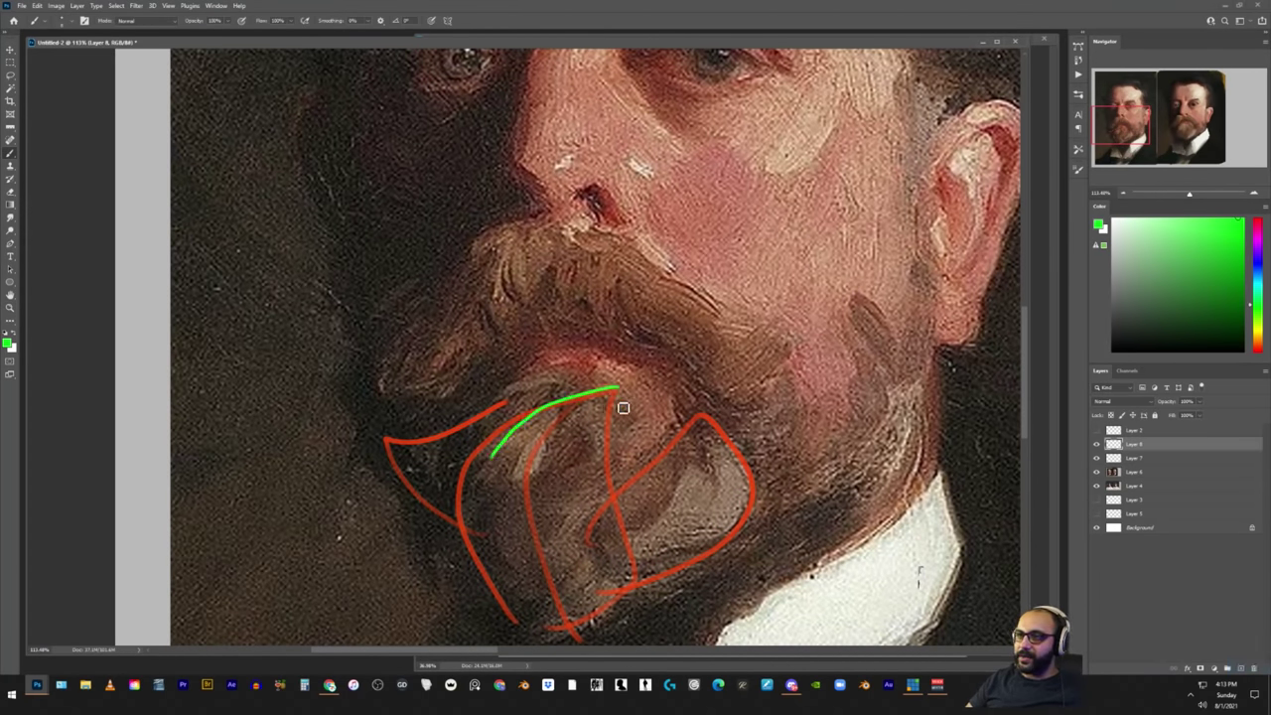
pyautogui.moveTo(629, 417)
pyautogui.mouseDown()
pyautogui.moveTo(583, 474)
pyautogui.moveTo(518, 495)
pyautogui.mouseUp()
pyautogui.press('x')
pyautogui.moveTo(547, 399); pyautogui.dragTo(477, 474)
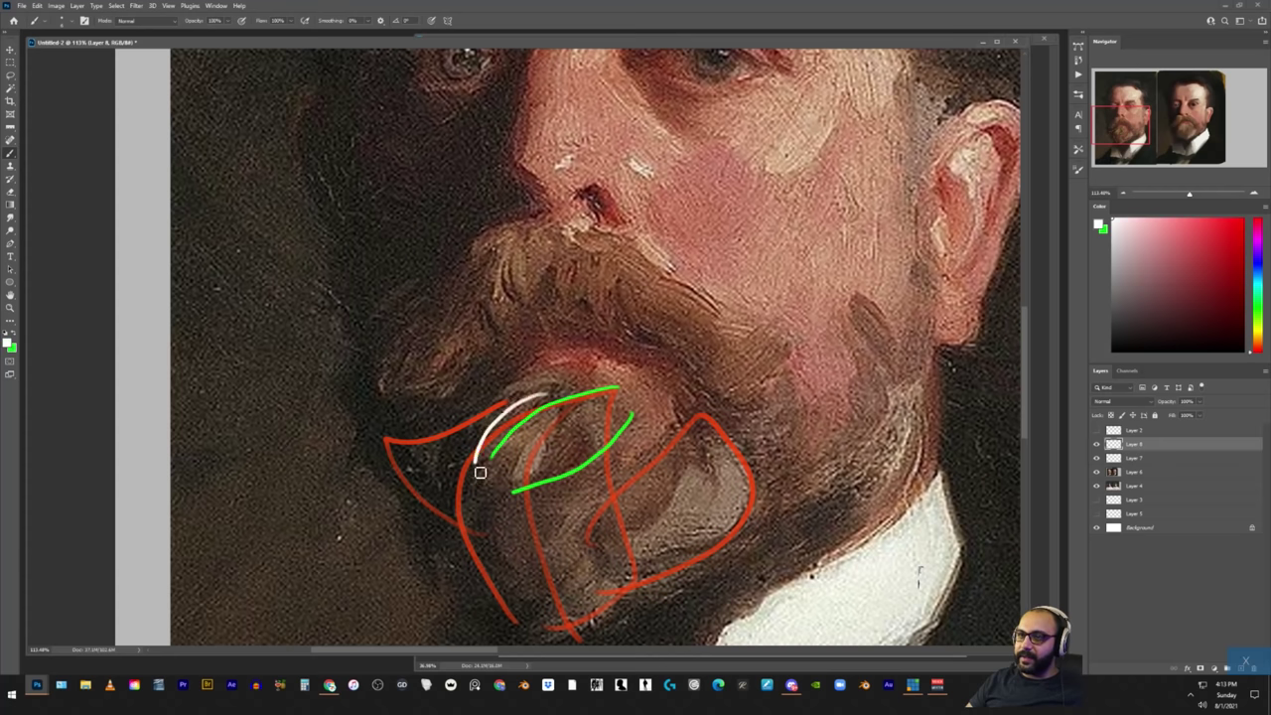
pyautogui.moveTo(564, 406); pyautogui.dragTo(537, 495)
# Compare the marked beard with the painted copy's beard and delete the annotation layer
pyautogui.press('z')
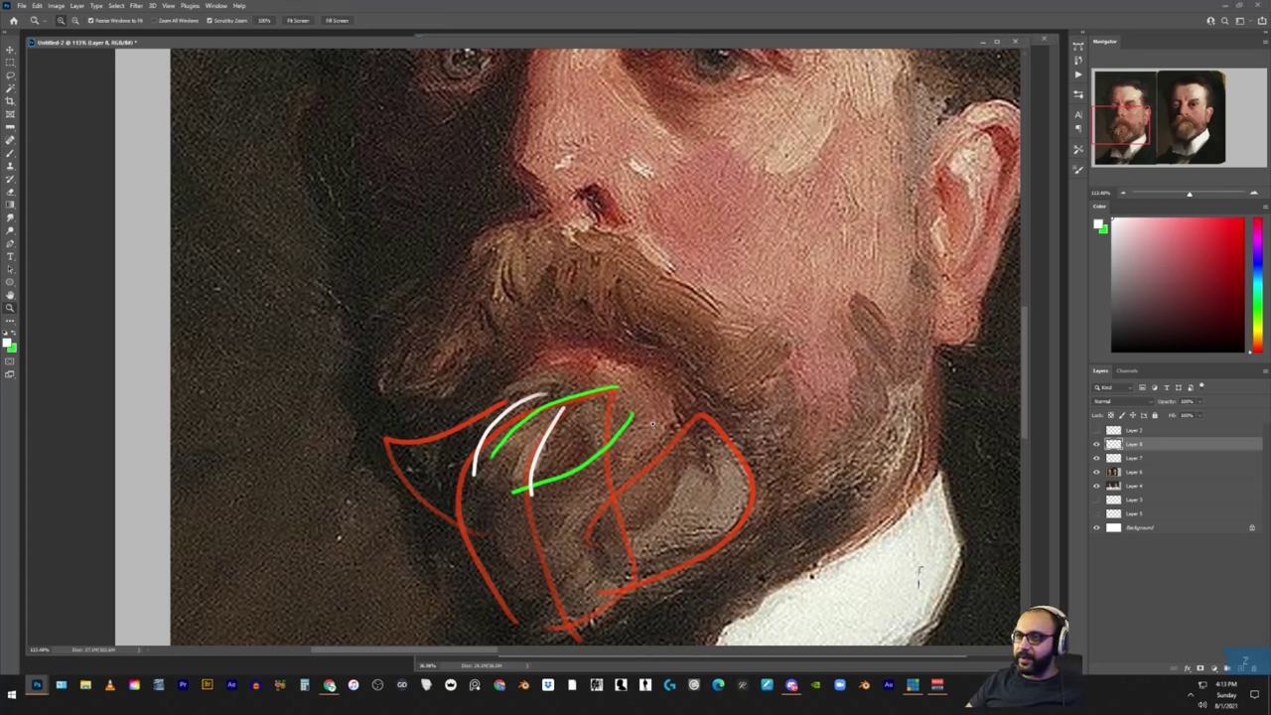
pyautogui.moveTo(651, 423); pyautogui.dragTo(536, 432)
pyautogui.moveTo(888, 437); pyautogui.dragTo(672, 420)
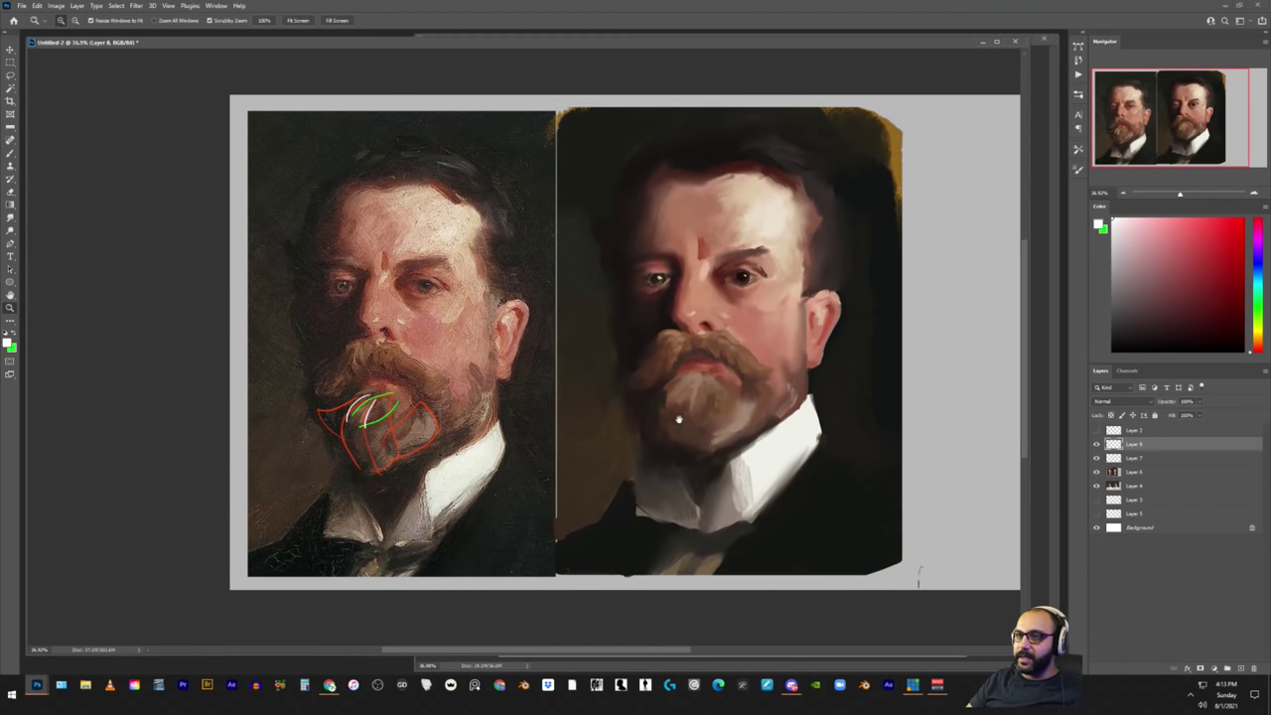
pyautogui.press('Delete')
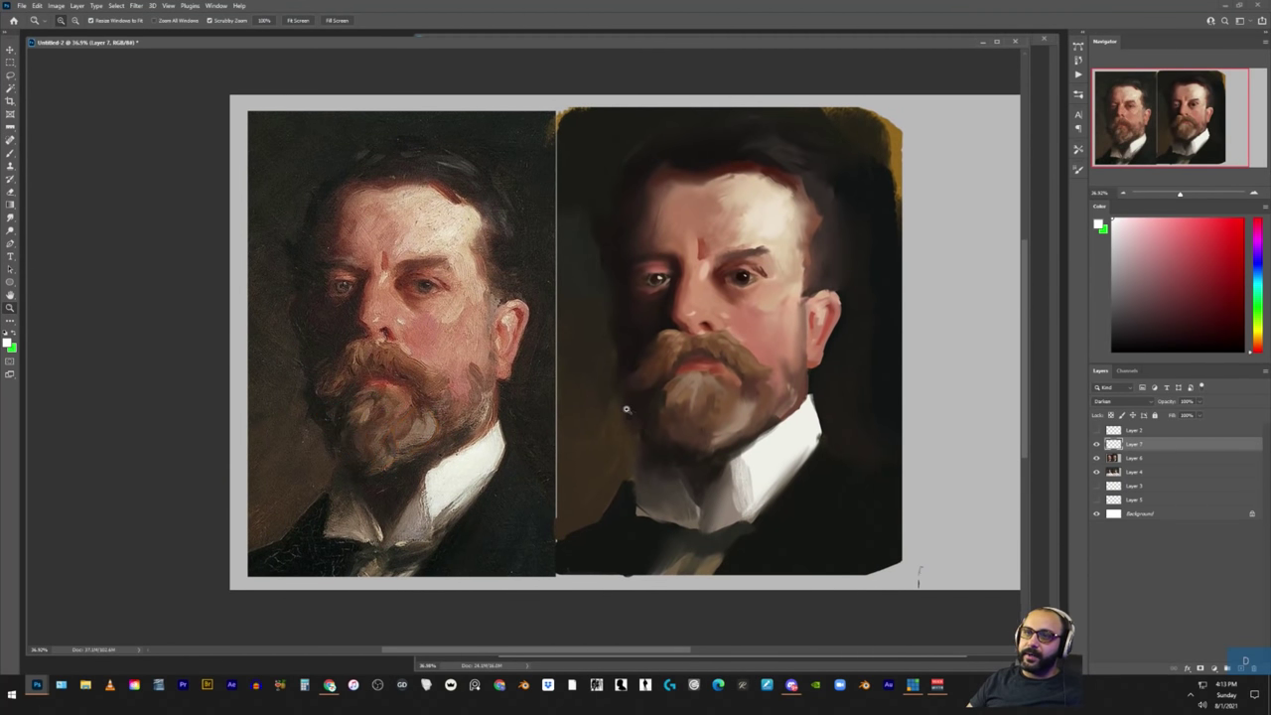
# Add a new layer above the Darken layer and choose a different brush for repainting the beard
pyautogui.scroll(1, 630, 418)
pyautogui.hotkey('ctrl', 'shift', 'alt', 'n')
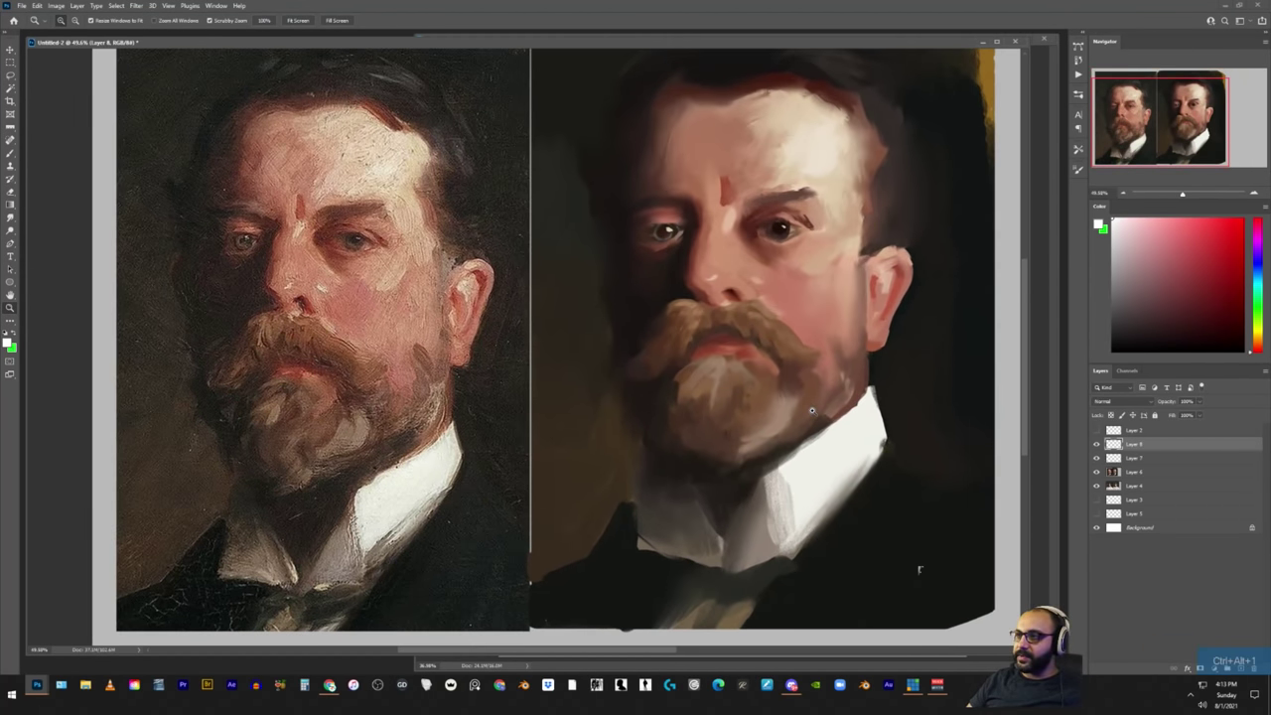
pyautogui.press('b')
pyautogui.click(858, 336)
# Cover the painted copy's chin beard with a flat dark reddish-brown base using colours sampled from the painting
pyautogui.keyDown('alt'); pyautogui.click(666, 400); pyautogui.keyUp('alt')
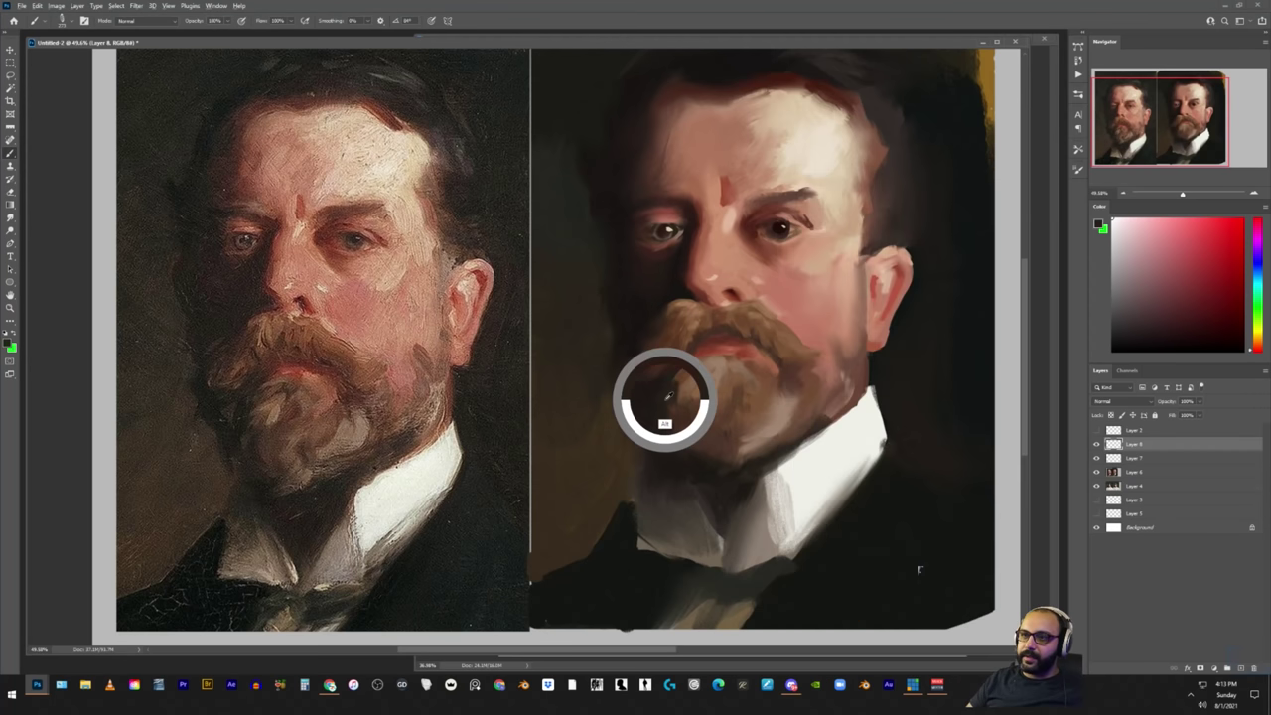
pyautogui.moveTo(635, 403)
pyautogui.mouseDown()
pyautogui.moveTo(758, 437)
pyautogui.moveTo(744, 430)
pyautogui.moveTo(804, 410)
pyautogui.moveTo(787, 375)
pyautogui.moveTo(821, 406)
pyautogui.moveTo(807, 425)
pyautogui.moveTo(820, 389)
pyautogui.moveTo(805, 439)
pyautogui.moveTo(857, 399)
pyautogui.moveTo(757, 424)
pyautogui.moveTo(799, 460)
pyautogui.mouseUp()
pyautogui.keyDown('alt'); pyautogui.click(805, 433); pyautogui.keyUp('alt')
pyautogui.moveTo(766, 397); pyautogui.dragTo(831, 460)
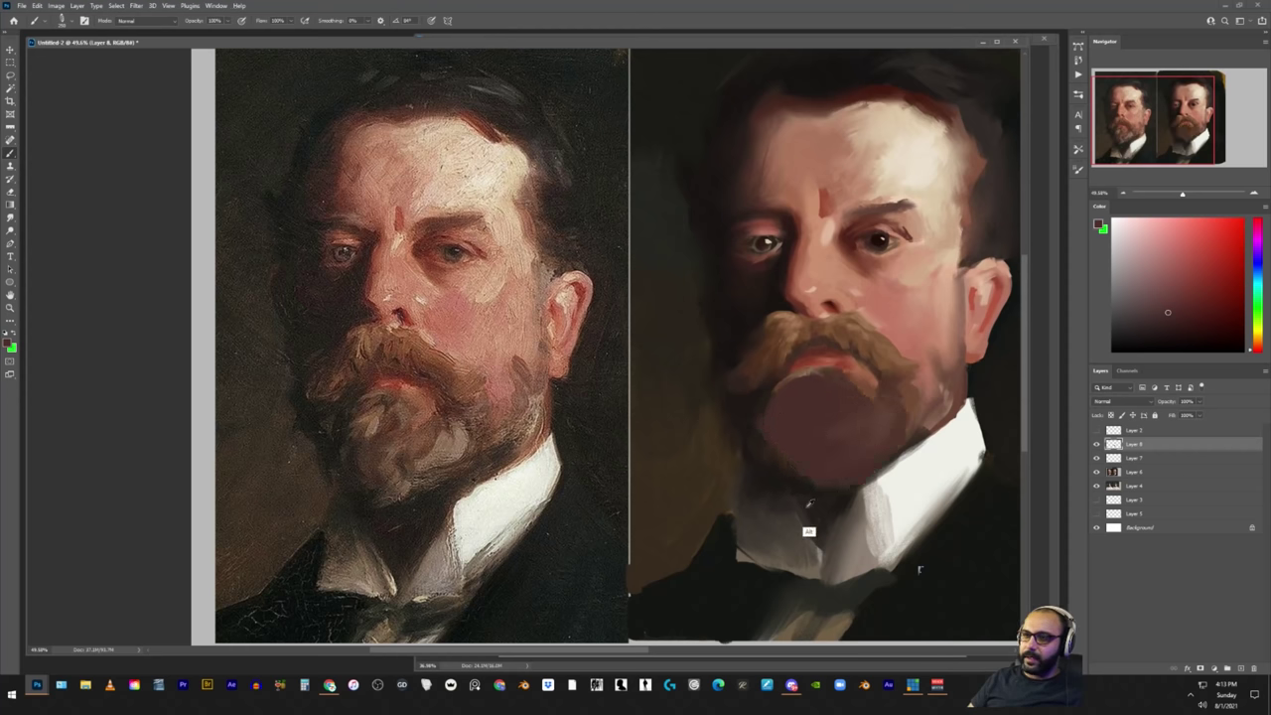
# Paint dark green and blue-violet shadow shapes in the middle, upper edge and shaded side of the copy's flat beard base
pyautogui.keyDown('alt'); pyautogui.click(808, 508); pyautogui.keyUp('alt')
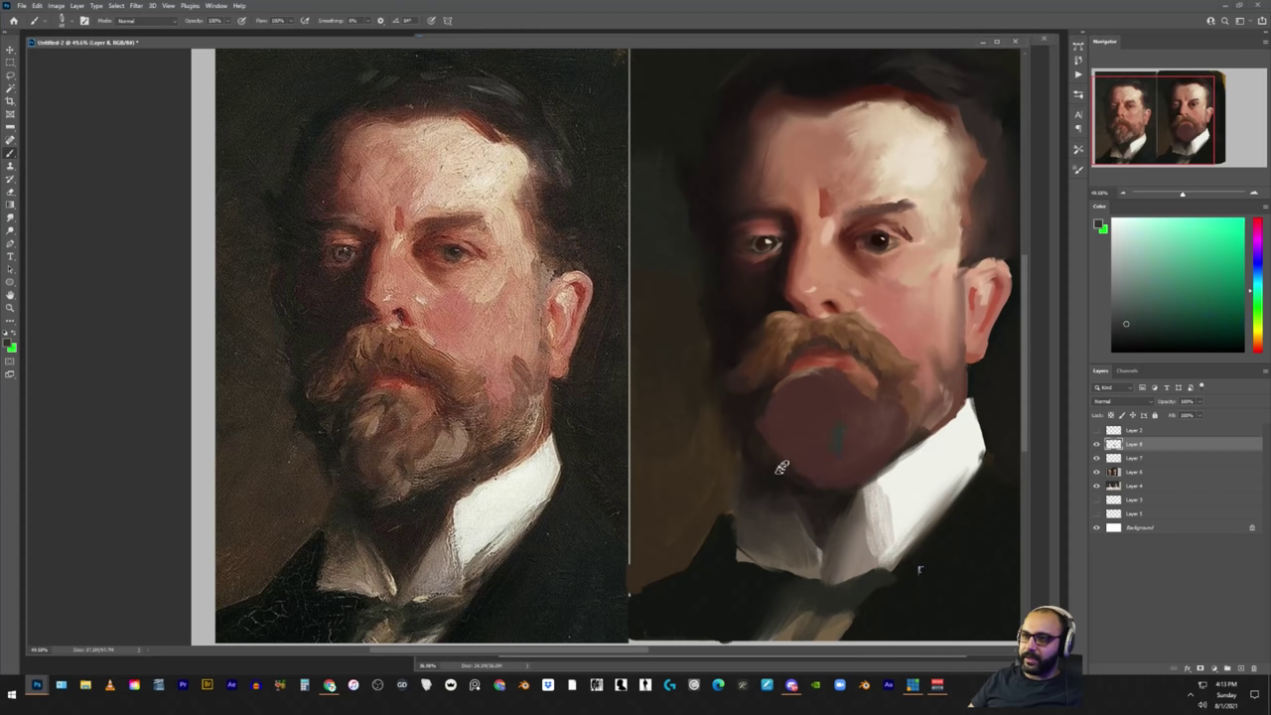
pyautogui.keyDown('alt'); pyautogui.click(742, 437); pyautogui.keyUp('alt')
pyautogui.moveTo(843, 425); pyautogui.dragTo(838, 455)
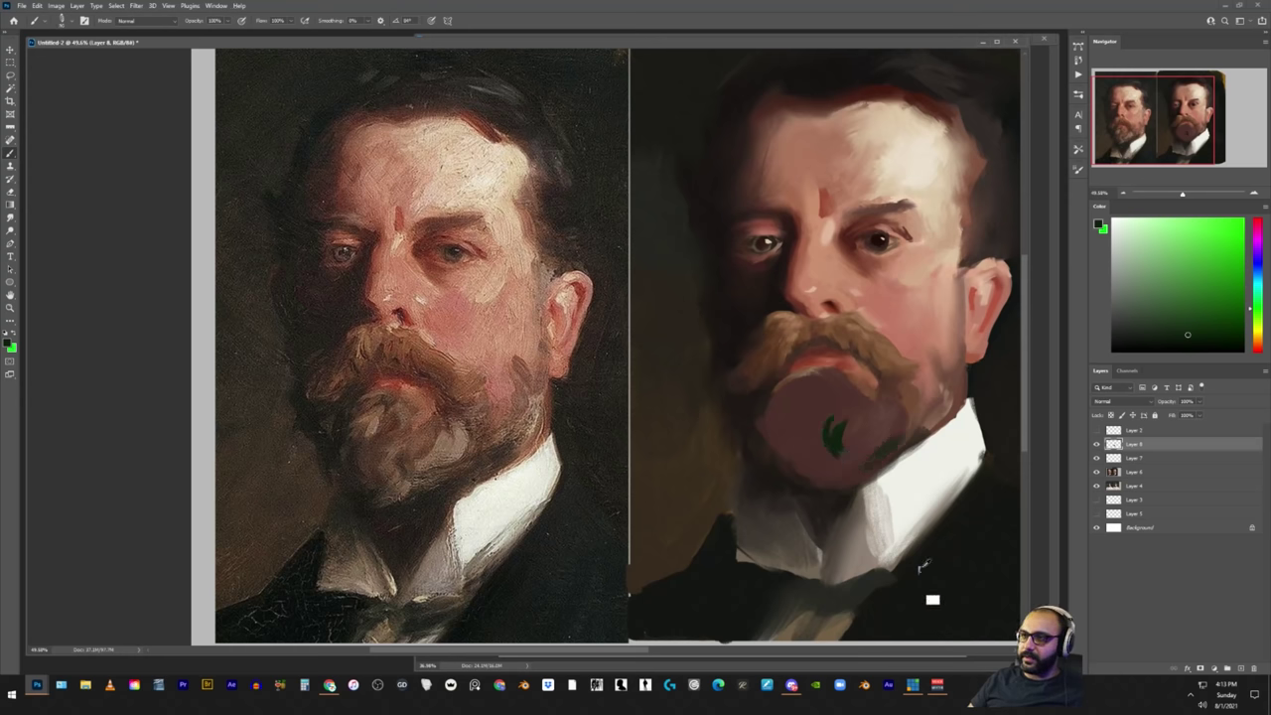
pyautogui.keyDown('alt'); pyautogui.click(757, 414); pyautogui.keyUp('alt')
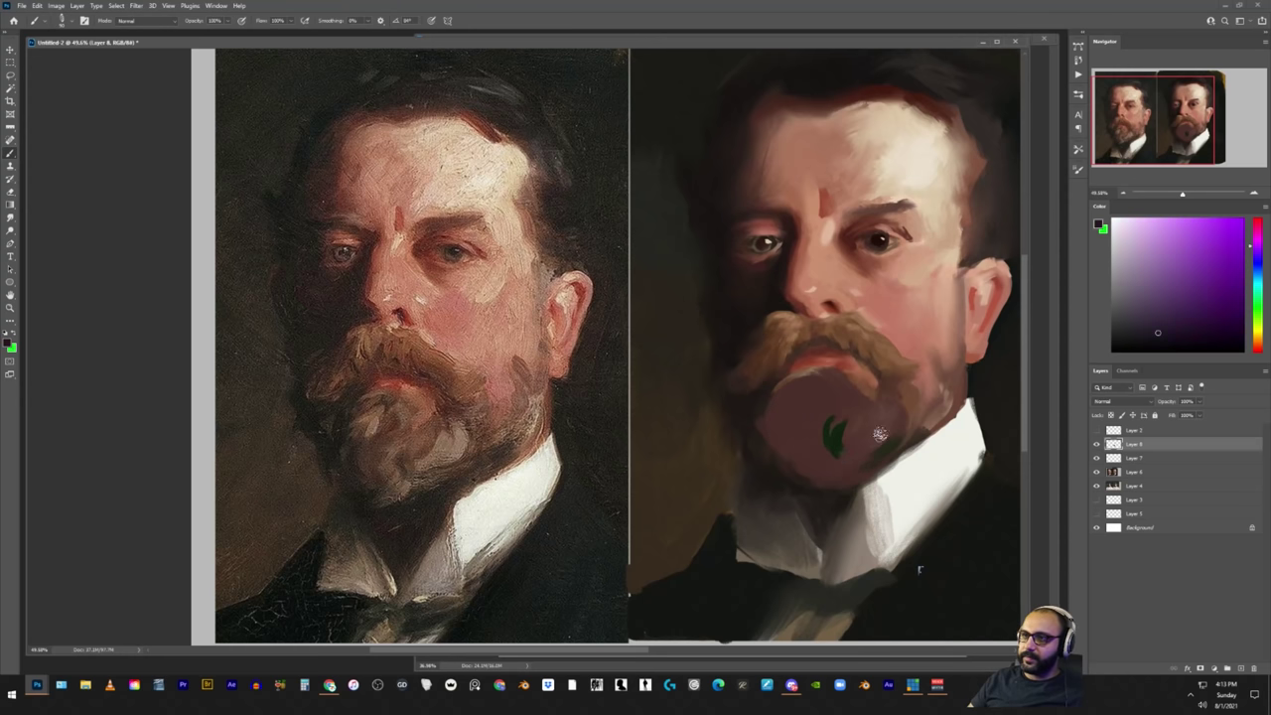
pyautogui.moveTo(835, 419); pyautogui.dragTo(843, 456)
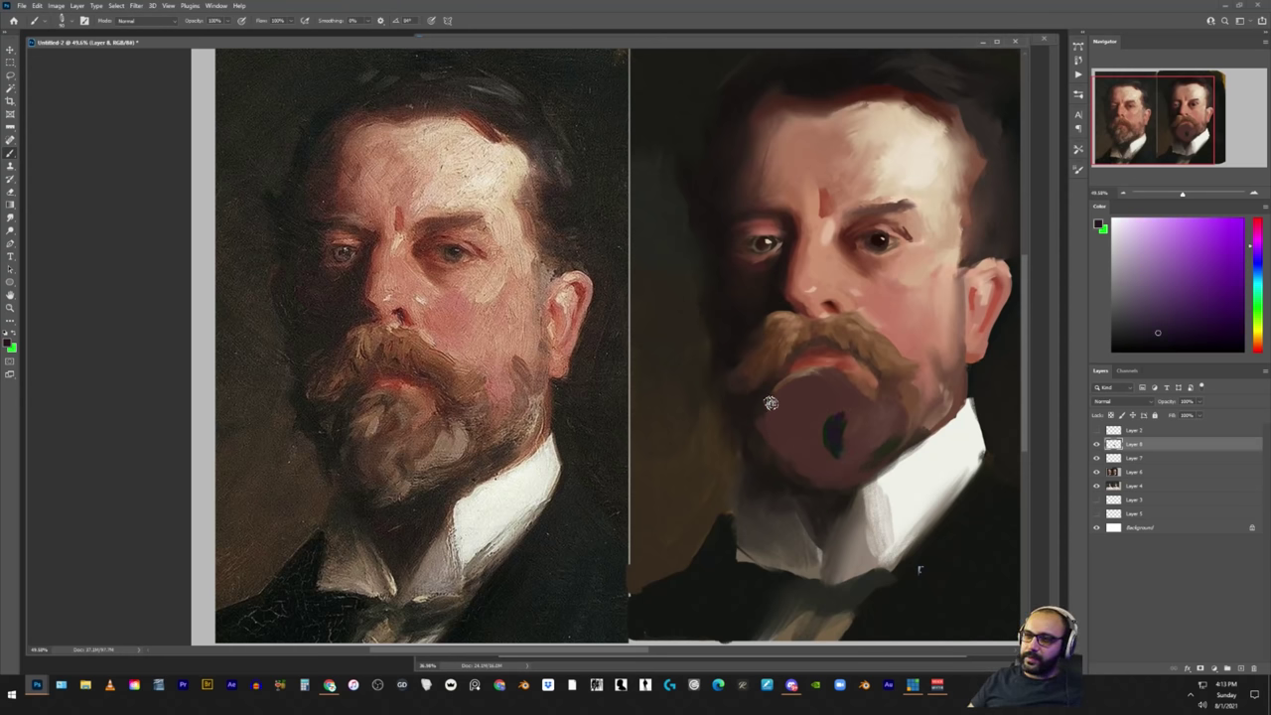
pyautogui.moveTo(770, 403)
pyautogui.mouseDown()
pyautogui.moveTo(829, 395)
pyautogui.moveTo(782, 403)
pyautogui.mouseUp()
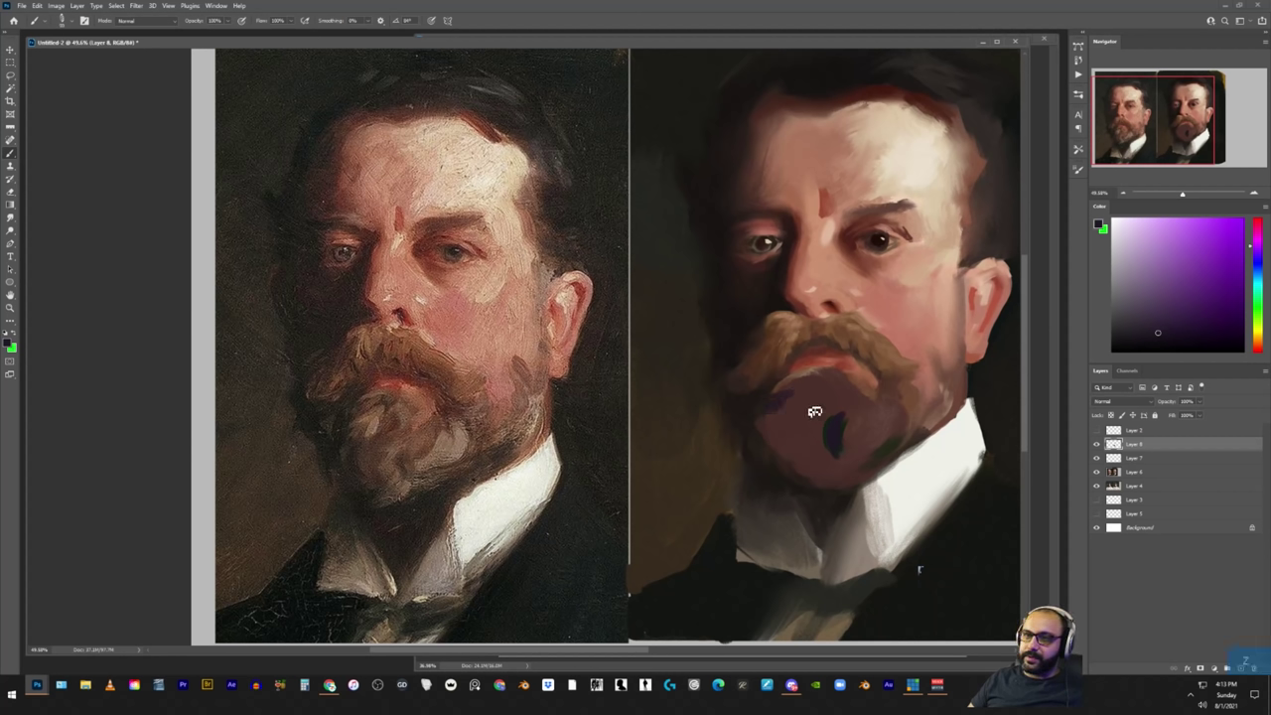
pyautogui.moveTo(818, 387); pyautogui.dragTo(797, 392)
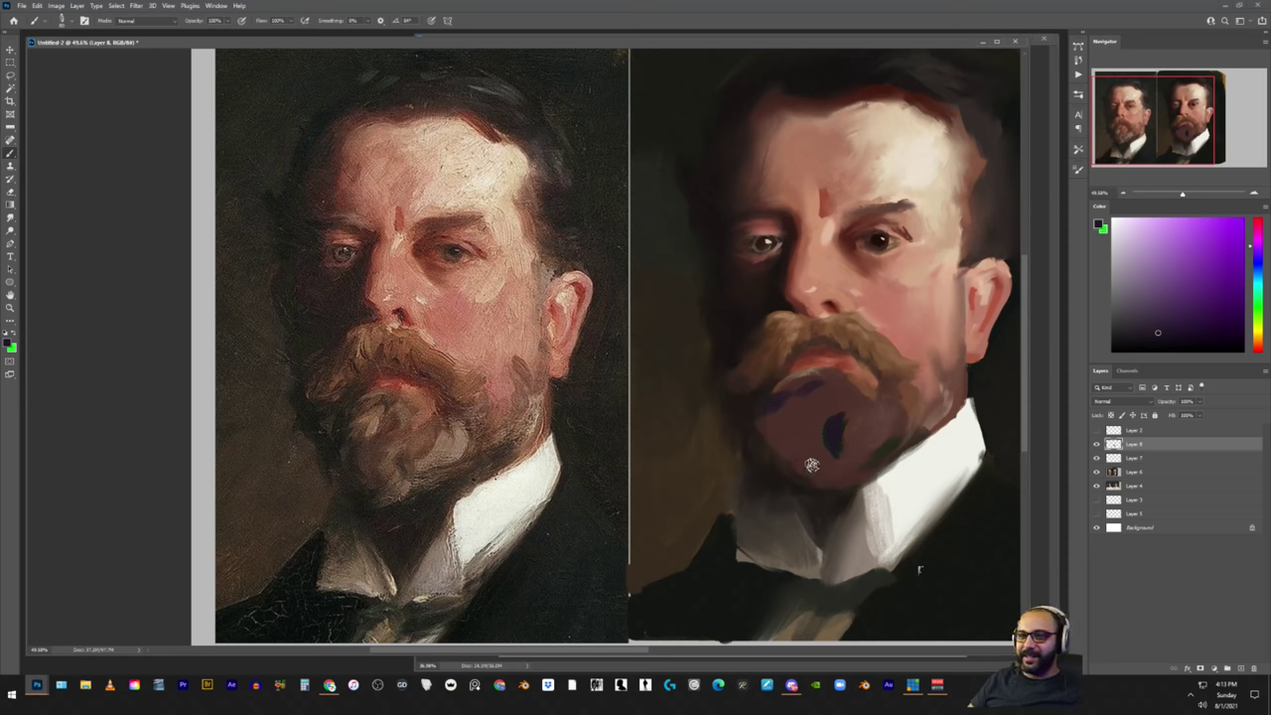
pyautogui.moveTo(789, 429)
pyautogui.mouseDown()
pyautogui.moveTo(798, 472)
pyautogui.moveTo(797, 417)
pyautogui.moveTo(802, 479)
pyautogui.moveTo(780, 468)
pyautogui.moveTo(778, 404)
pyautogui.moveTo(801, 462)
pyautogui.moveTo(816, 460)
pyautogui.moveTo(819, 424)
pyautogui.moveTo(836, 456)
pyautogui.mouseUp()
# Paint curved beard locks between the dark shapes in reddish brown, orange-brown and greyish mauve
pyautogui.keyDown('alt'); pyautogui.click(788, 461); pyautogui.keyUp('alt')
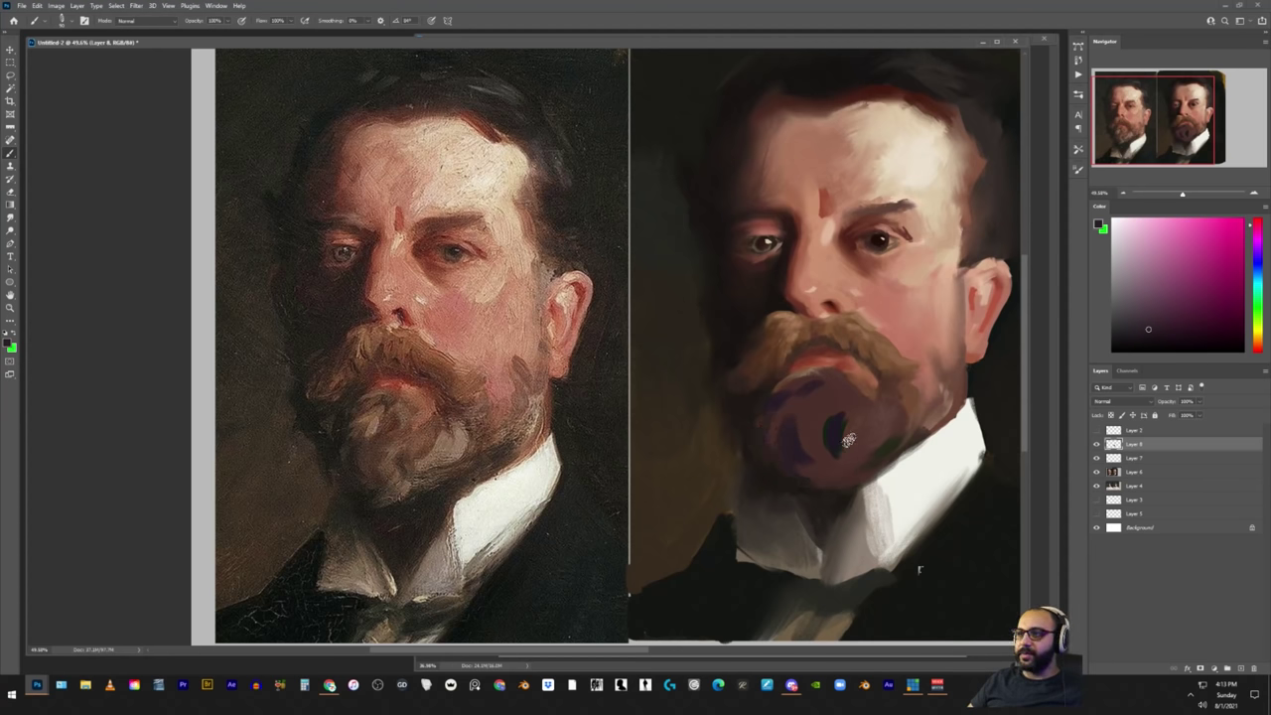
pyautogui.keyDown('alt'); pyautogui.click(1013, 317); pyautogui.keyUp('alt')
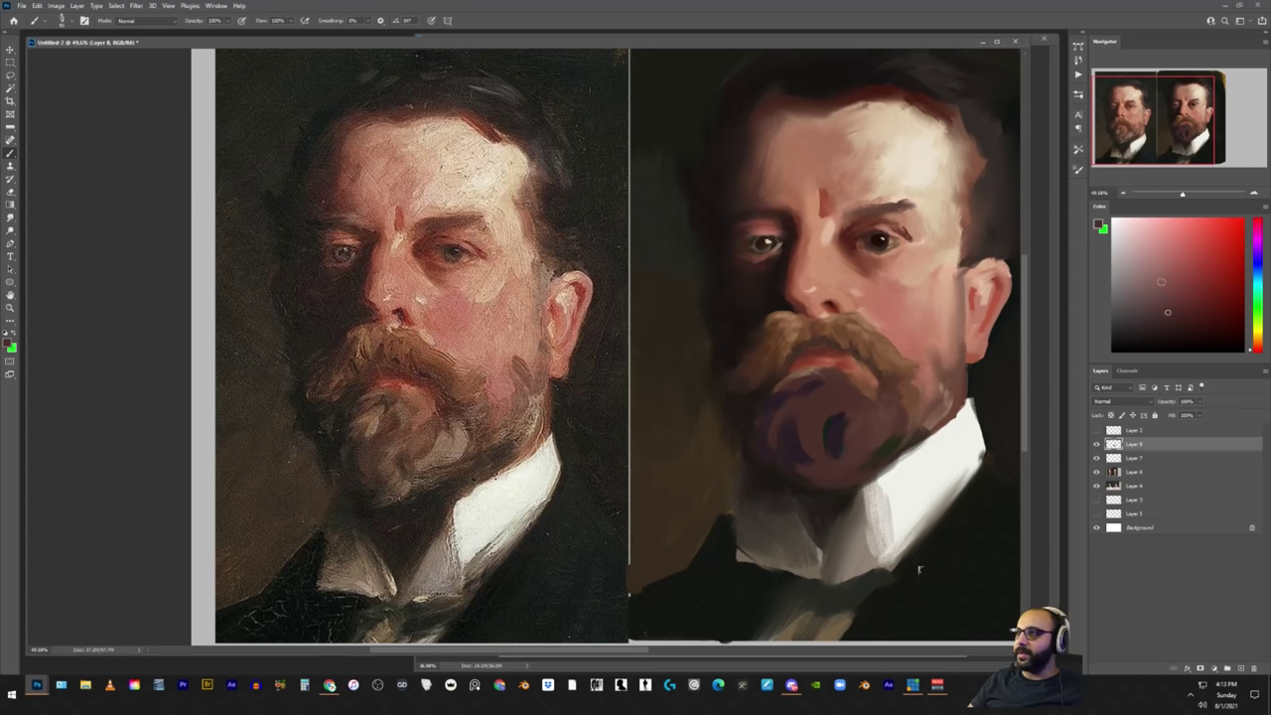
pyautogui.moveTo(822, 399)
pyautogui.mouseDown()
pyautogui.moveTo(804, 427)
pyautogui.moveTo(806, 413)
pyautogui.moveTo(812, 428)
pyautogui.moveTo(794, 407)
pyautogui.moveTo(811, 431)
pyautogui.mouseUp()
pyautogui.keyDown('alt'); pyautogui.click(876, 369); pyautogui.keyUp('alt')
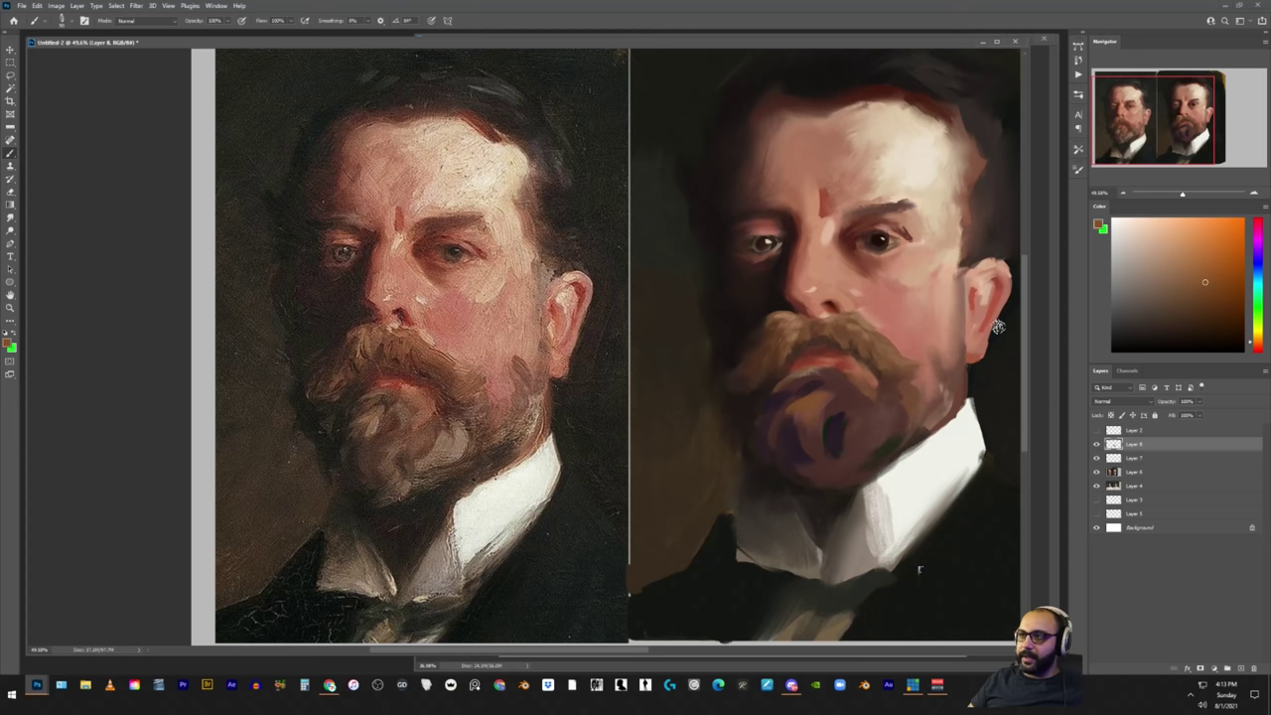
pyautogui.keyDown('alt'); pyautogui.click(820, 425); pyautogui.keyUp('alt')
pyautogui.moveTo(818, 435)
pyautogui.mouseDown()
pyautogui.moveTo(842, 392)
pyautogui.moveTo(818, 440)
pyautogui.moveTo(870, 429)
pyautogui.mouseUp()
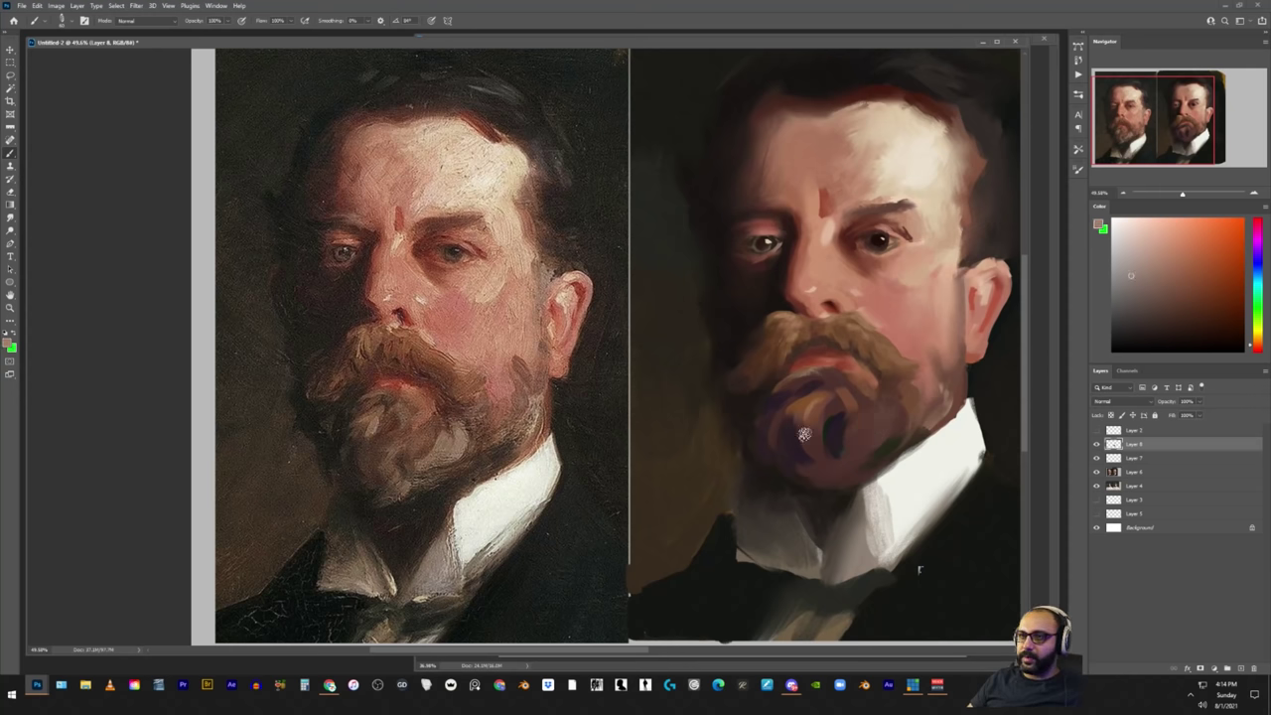
pyautogui.keyDown('alt'); pyautogui.click(886, 419); pyautogui.keyUp('alt')
pyautogui.moveTo(884, 419)
pyautogui.mouseDown()
pyautogui.moveTo(865, 456)
pyautogui.moveTo(877, 435)
pyautogui.moveTo(794, 495)
pyautogui.moveTo(850, 427)
pyautogui.moveTo(829, 434)
pyautogui.moveTo(839, 449)
pyautogui.moveTo(834, 417)
pyautogui.mouseUp()
# Compare the copy's beard with Layer 8 hidden and shown, checking both against the reference
pyautogui.press('z')
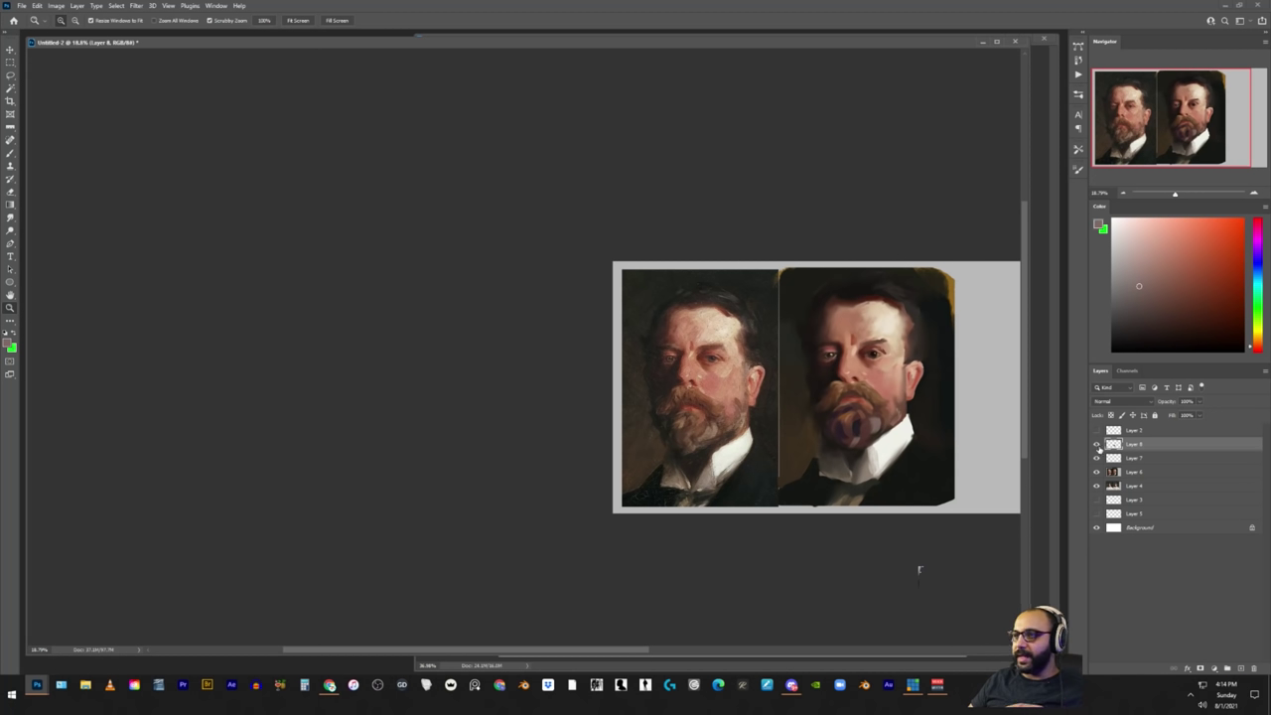
pyautogui.click(1097, 446)
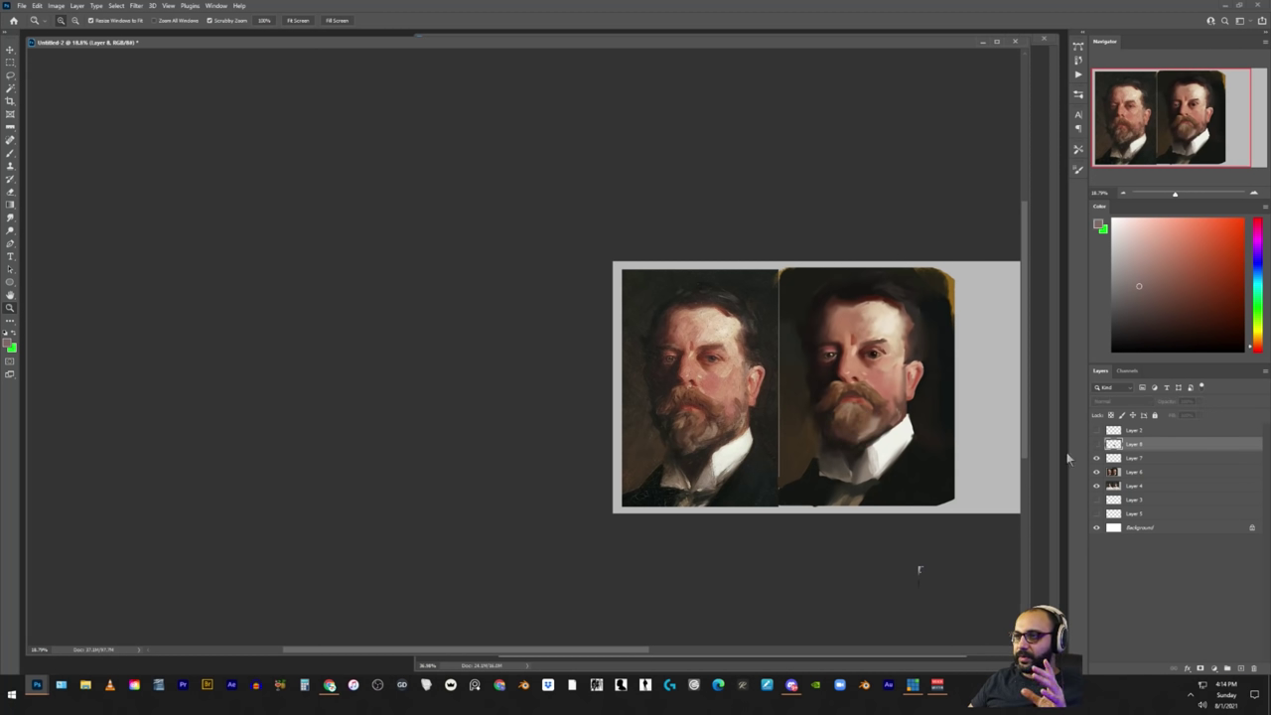
pyautogui.moveTo(868, 429); pyautogui.dragTo(850, 393)
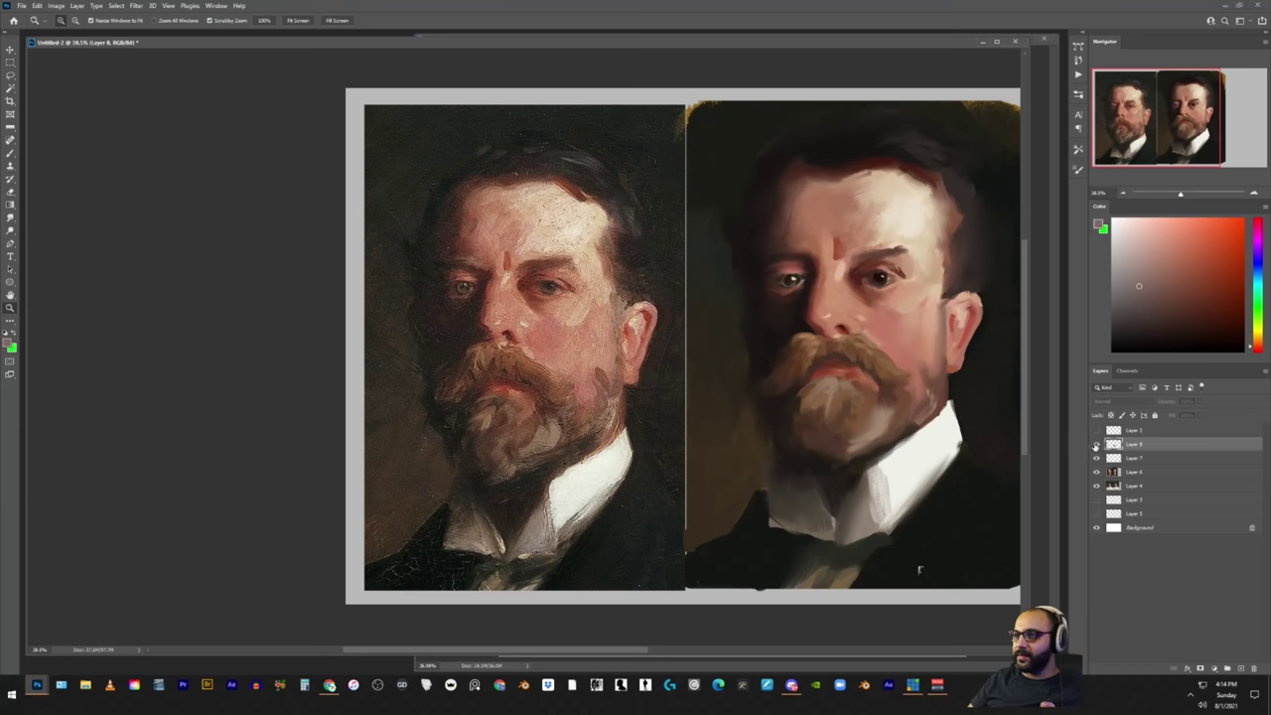
pyautogui.click(1097, 446)
# Refine the lower chin and the light lock beside it with sampled dark red and brown tones
pyautogui.press('b')
pyautogui.keyDown('alt'); pyautogui.click(874, 413); pyautogui.keyUp('alt')
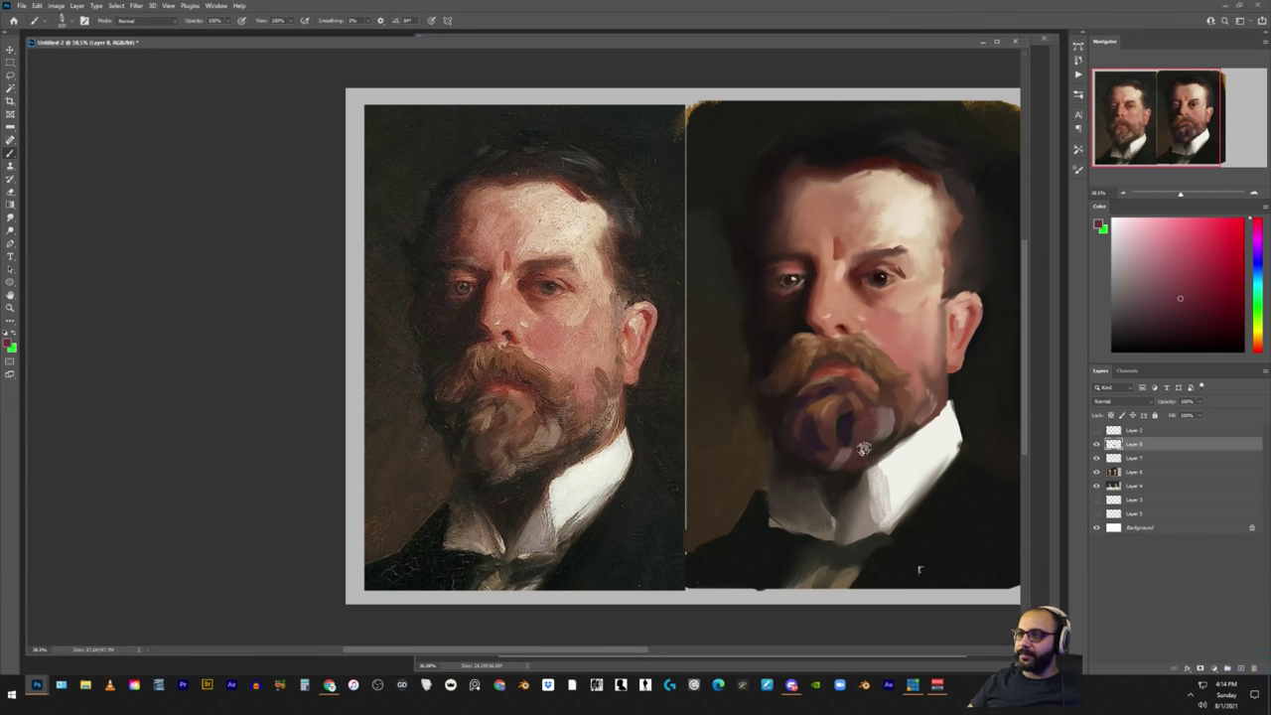
pyautogui.keyDown('alt'); pyautogui.click(890, 397); pyautogui.keyUp('alt')
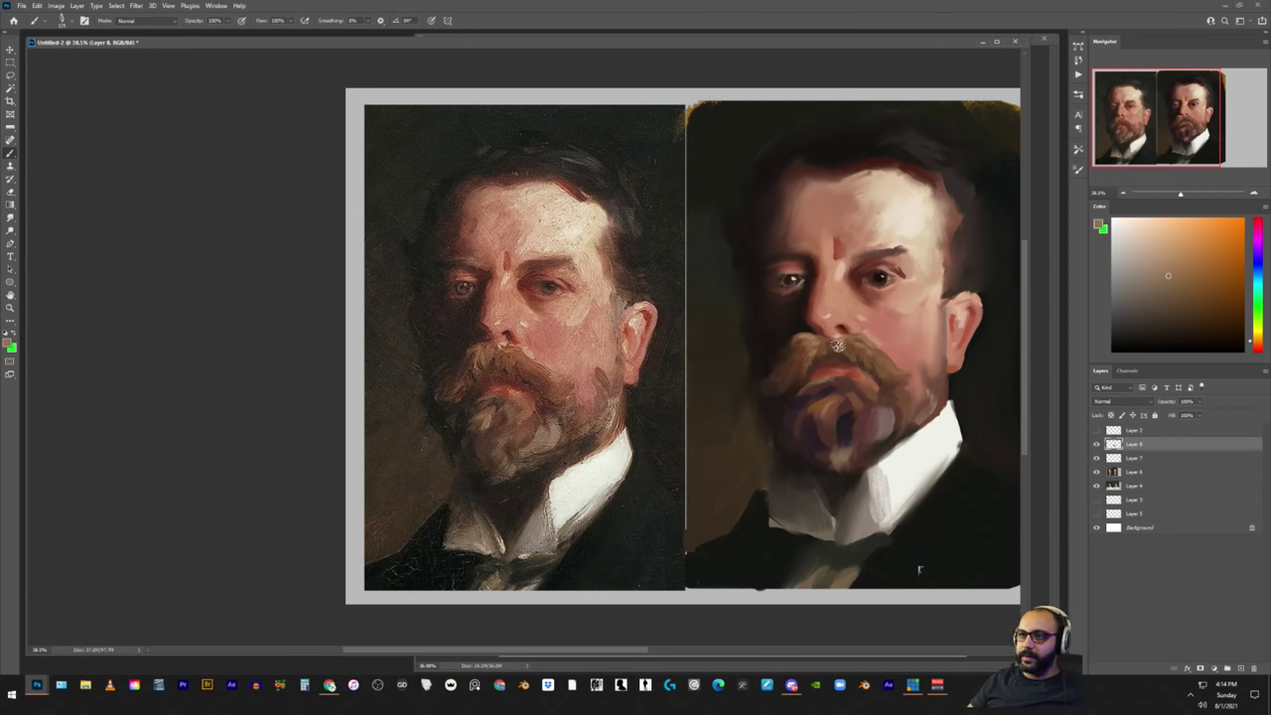
# Rework the copy's moustache and its upper edge with sampled dark and reddish tones and a custom dark red
pyautogui.keyDown('alt'); pyautogui.click(787, 324); pyautogui.keyUp('alt')
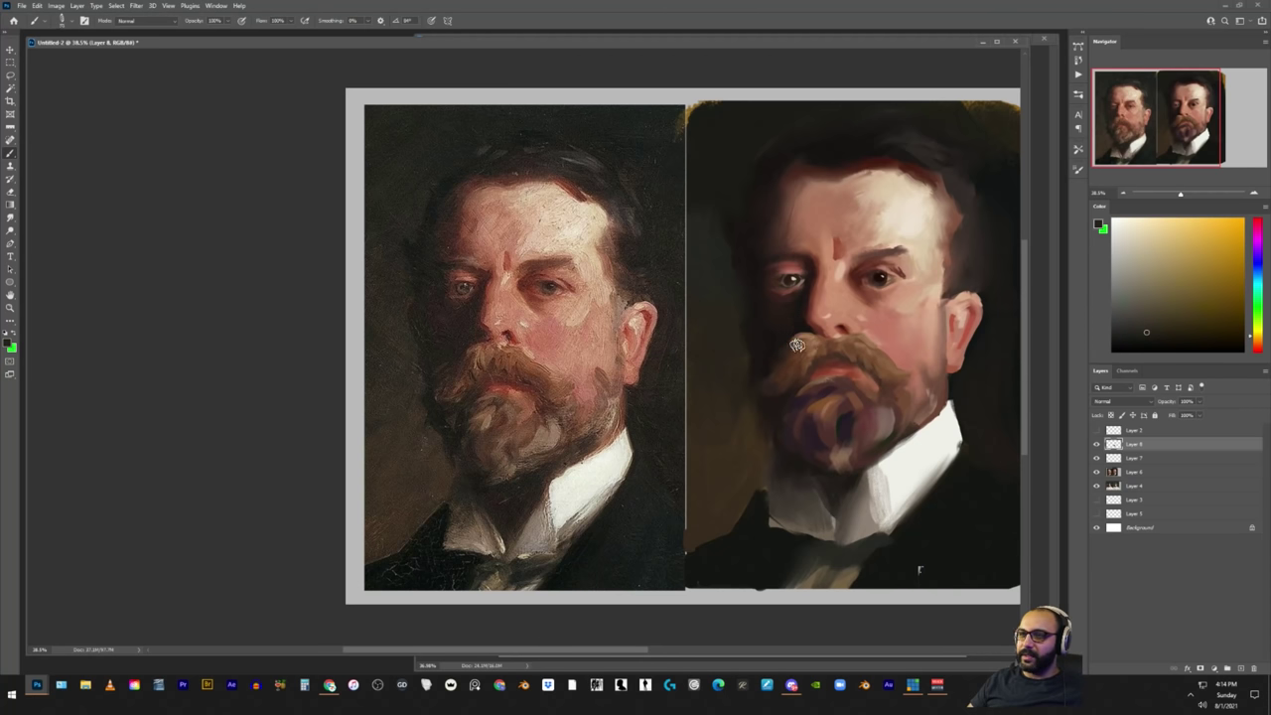
pyautogui.keyDown('alt'); pyautogui.click(812, 342); pyautogui.keyUp('alt')
pyautogui.moveTo(814, 344); pyautogui.dragTo(802, 358)
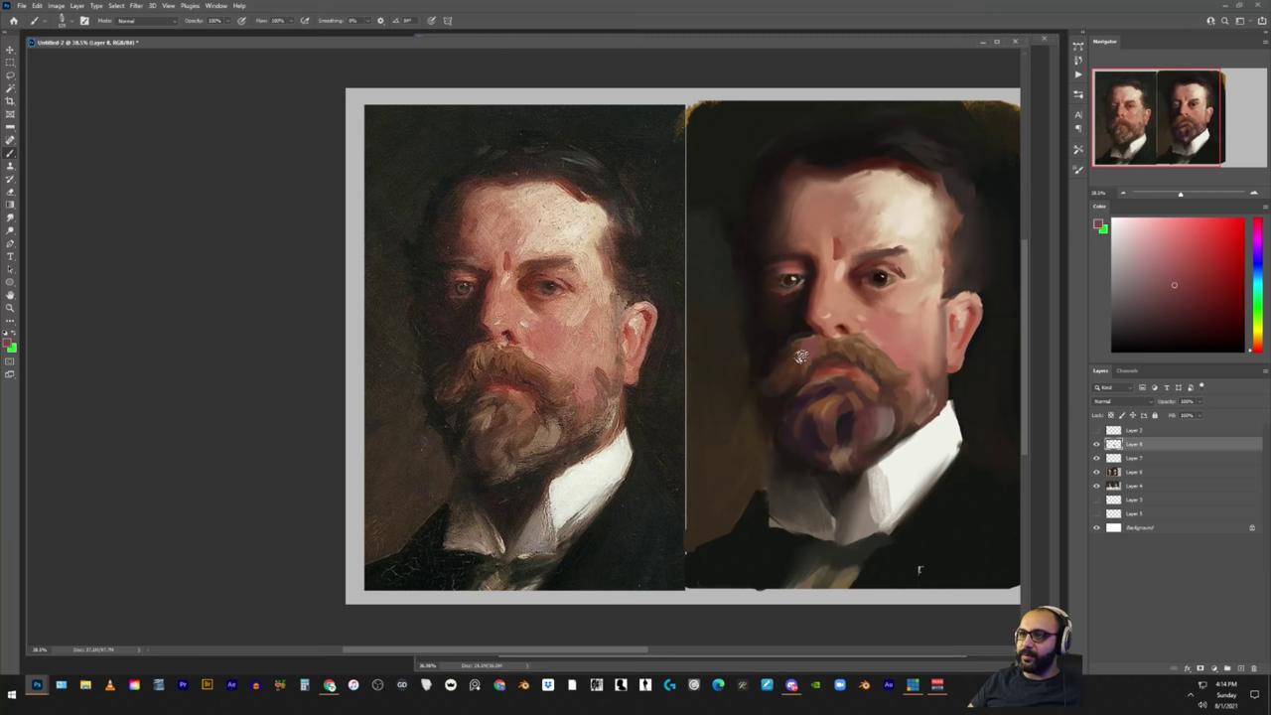
pyautogui.keyDown('alt'); pyautogui.click(792, 334); pyautogui.keyUp('alt')
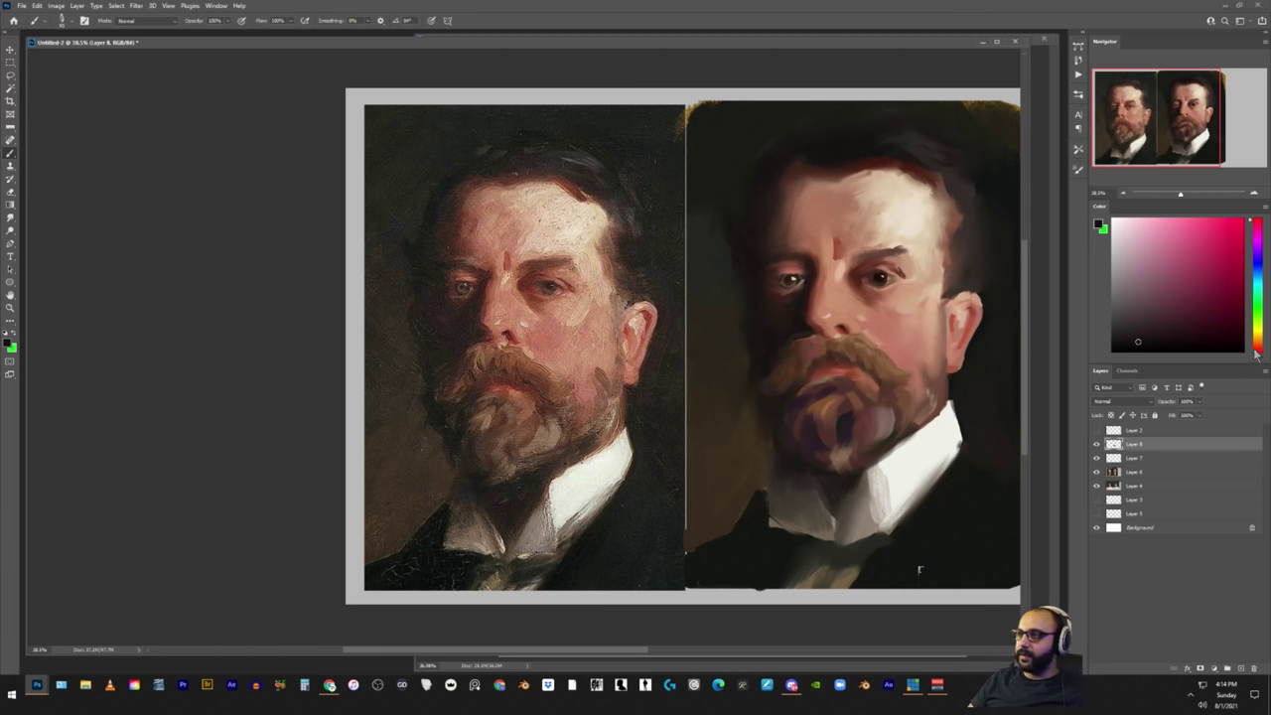
pyautogui.moveTo(1256, 353); pyautogui.dragTo(1256, 350)
pyautogui.click(1195, 312)
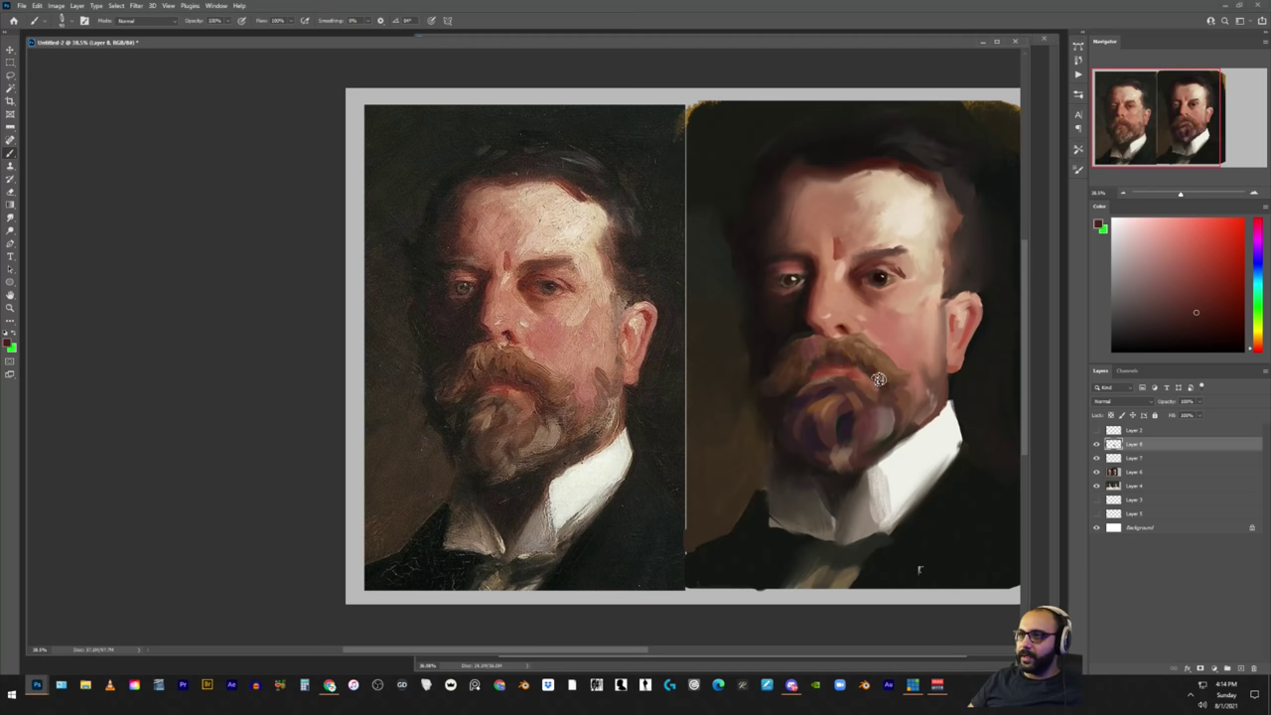
pyautogui.press('z')
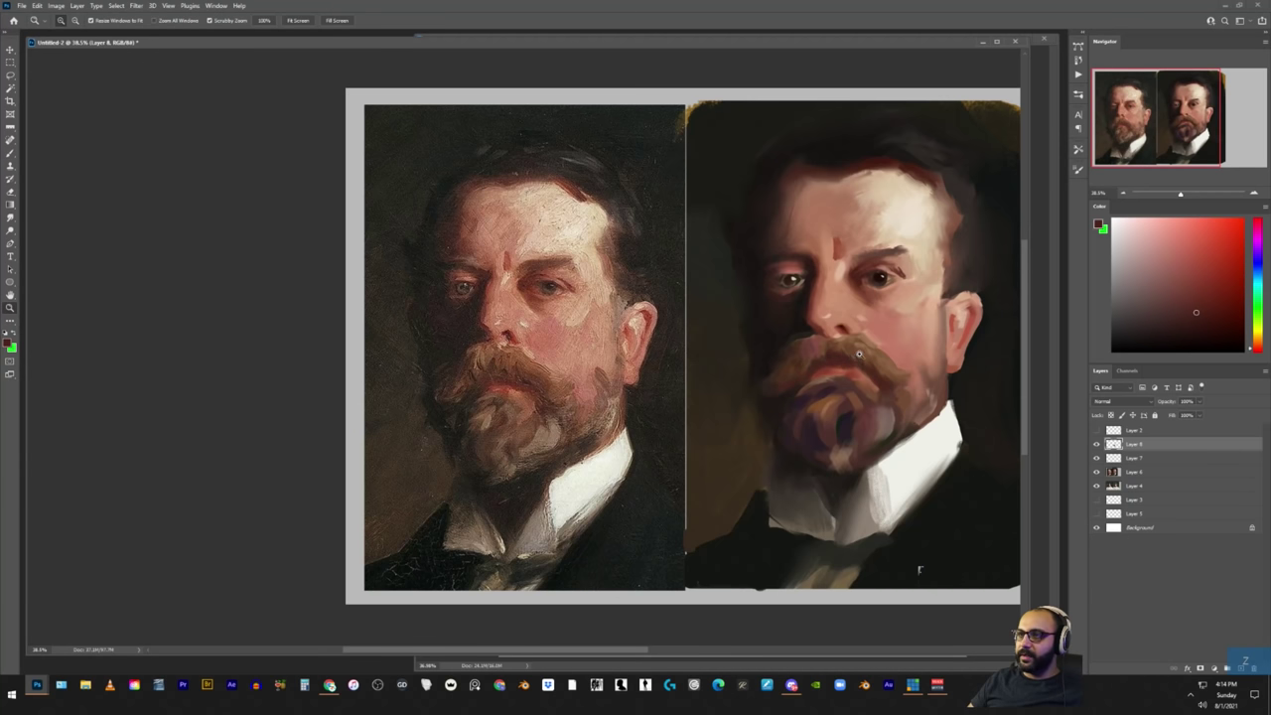
pyautogui.moveTo(858, 355)
pyautogui.mouseDown()
pyautogui.moveTo(805, 366)
pyautogui.moveTo(847, 359)
pyautogui.mouseUp()
pyautogui.press('b')
# Trace the edge of the reference's light cheek patch in black, undoing a stroke, and delete Layer 8
pyautogui.press('z')
pyautogui.moveTo(620, 313)
pyautogui.mouseDown()
pyautogui.moveTo(685, 328)
pyautogui.moveTo(657, 331)
pyautogui.mouseUp()
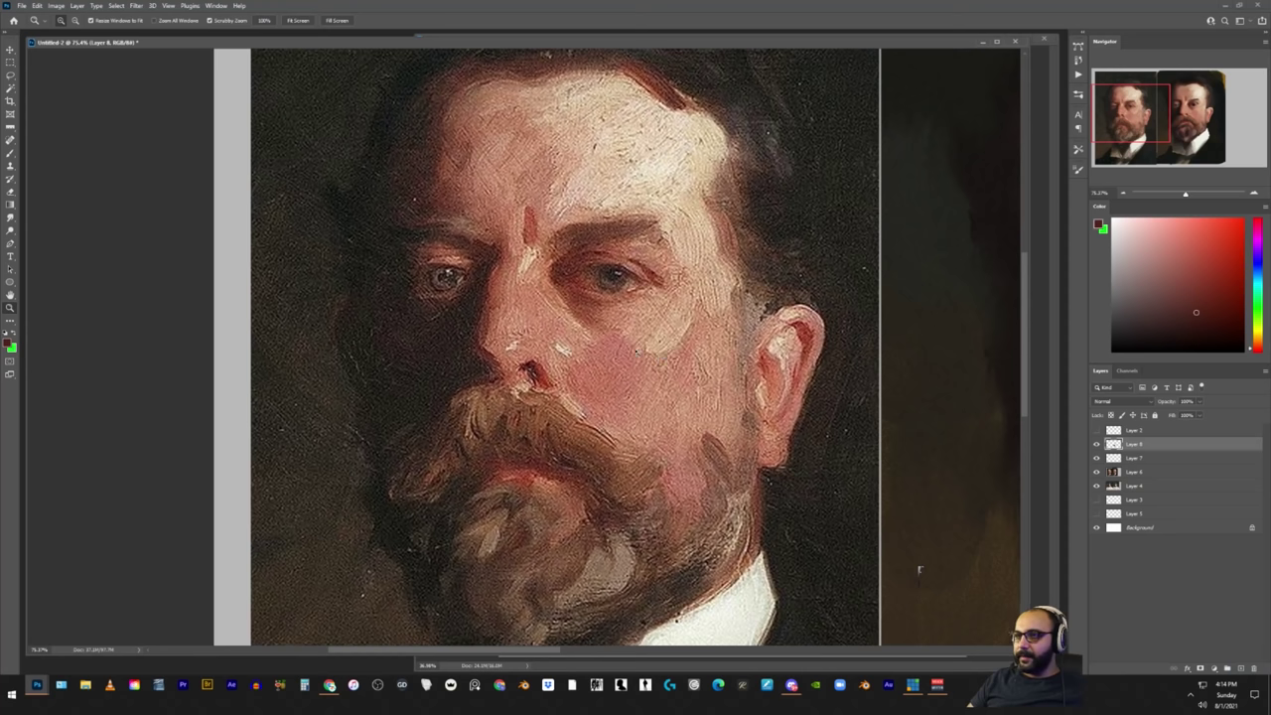
pyautogui.press('b')
pyautogui.press('d')
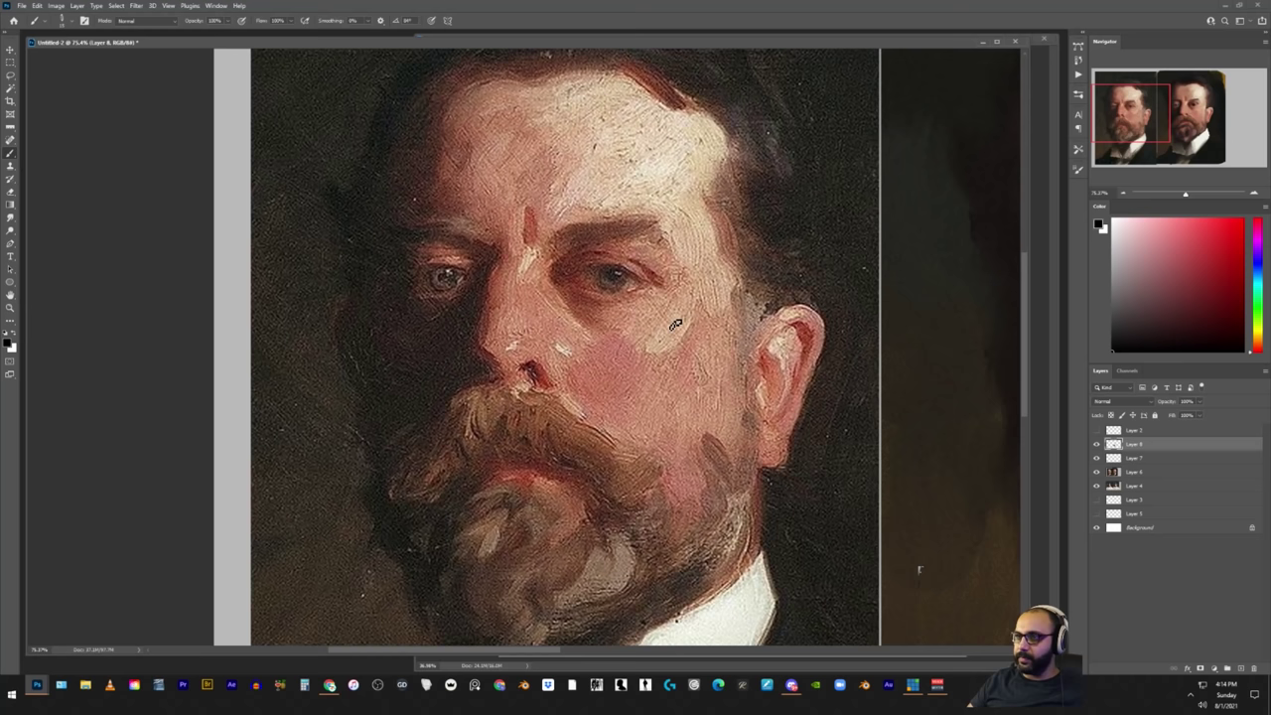
pyautogui.moveTo(658, 338)
pyautogui.mouseDown()
pyautogui.moveTo(698, 313)
pyautogui.moveTo(681, 370)
pyautogui.moveTo(734, 288)
pyautogui.moveTo(745, 461)
pyautogui.moveTo(730, 316)
pyautogui.moveTo(600, 263)
pyautogui.mouseUp()
pyautogui.hotkey('ctrl', 'z')
pyautogui.scroll(5, 685, 358)
pyautogui.press('z')
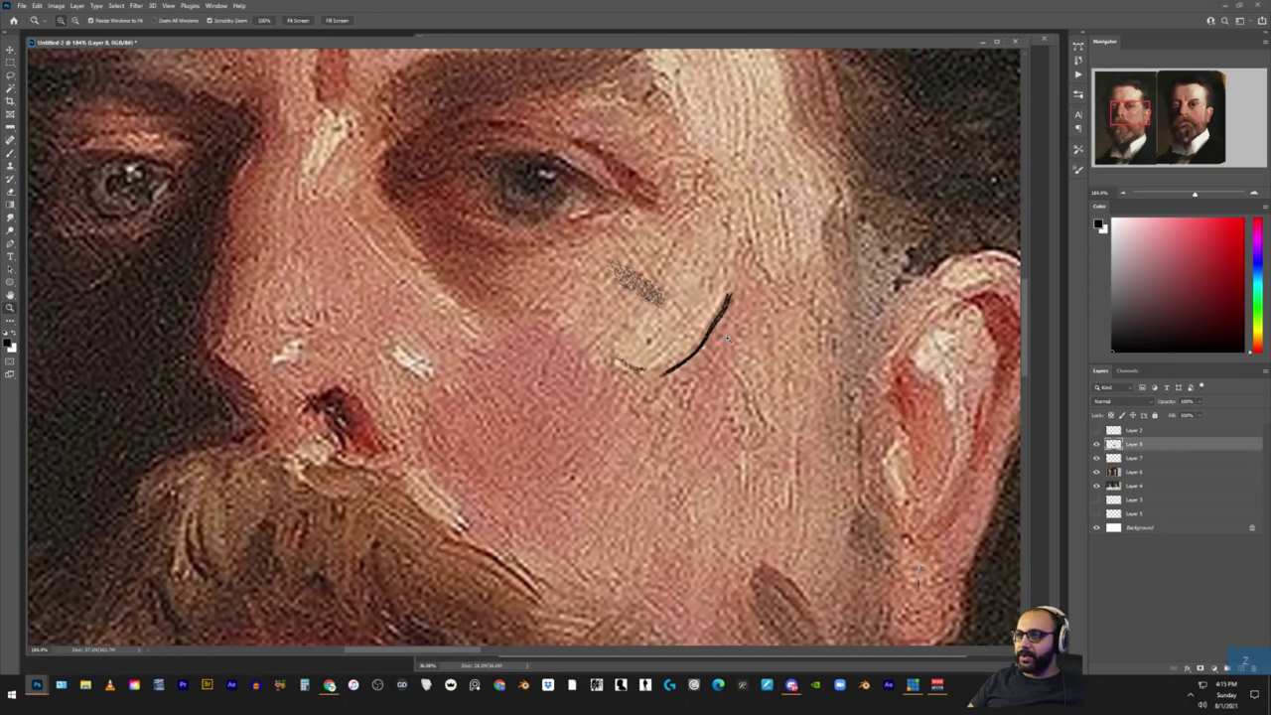
pyautogui.moveTo(732, 382); pyautogui.dragTo(714, 397)
pyautogui.press('Delete')
# Paint a muted pink stroke with the Brush on Layer 7 along the copy's cheek below the outer eye
pyautogui.moveTo(971, 397); pyautogui.dragTo(885, 400)
pyautogui.scroll(8, 885, 400)
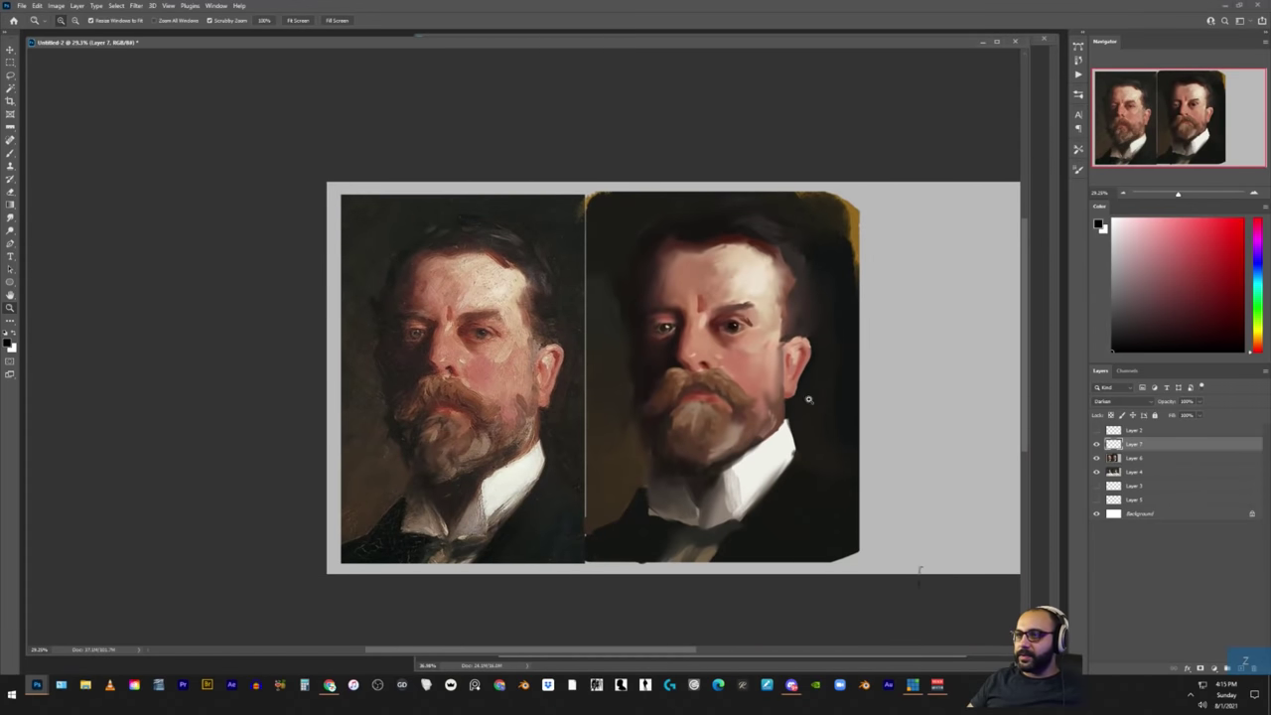
pyautogui.press('b')
pyautogui.scroll(4, 810, 359)
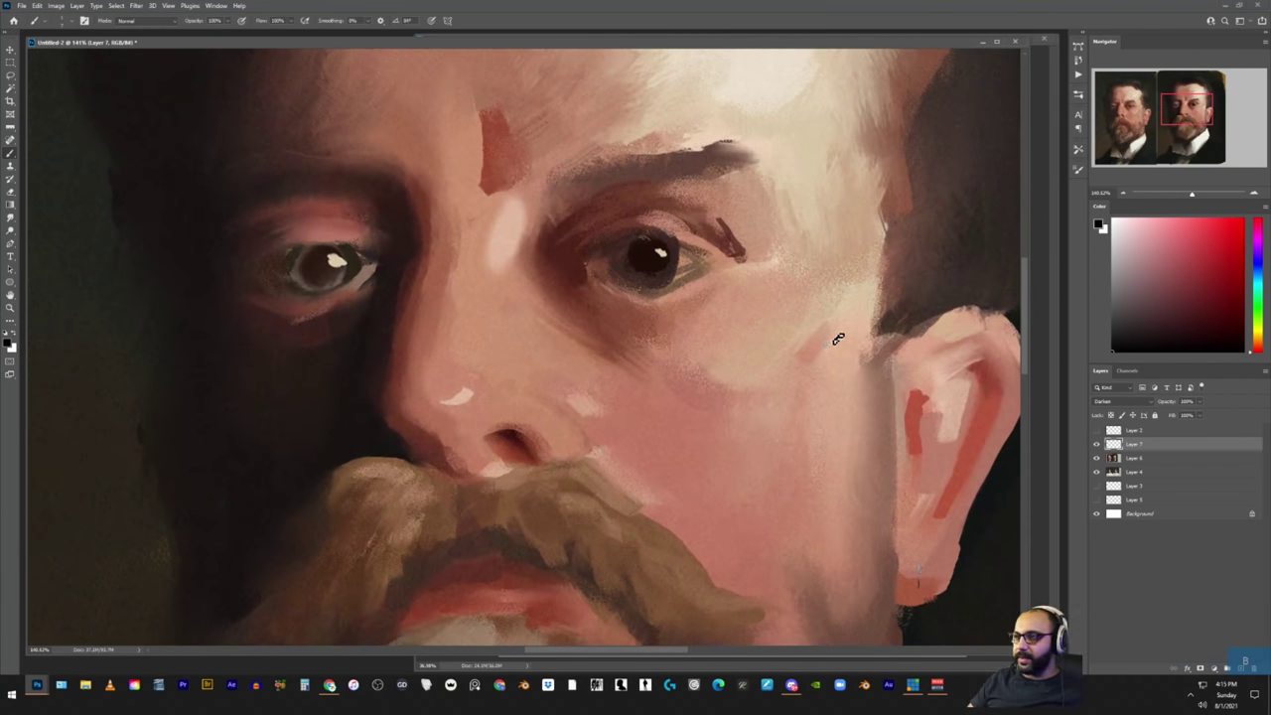
pyautogui.scroll(-4, 838, 339)
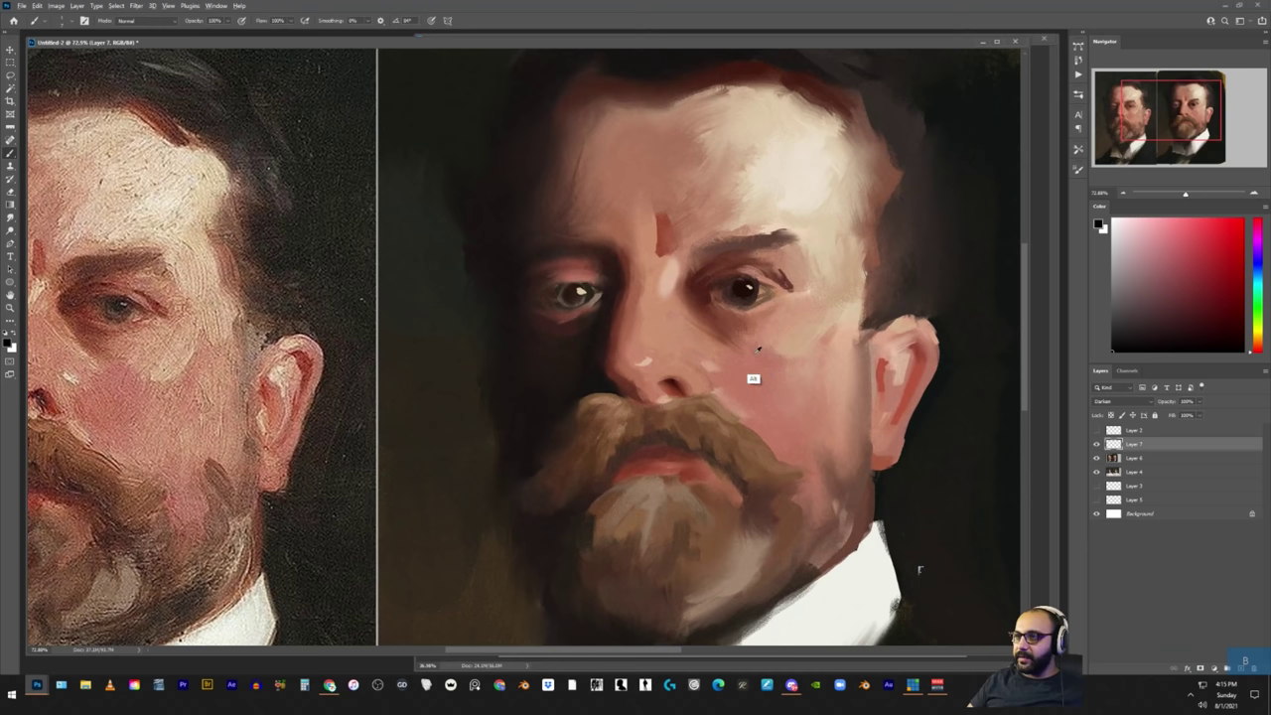
pyautogui.keyDown('alt'); pyautogui.click(758, 350); pyautogui.keyUp('alt')
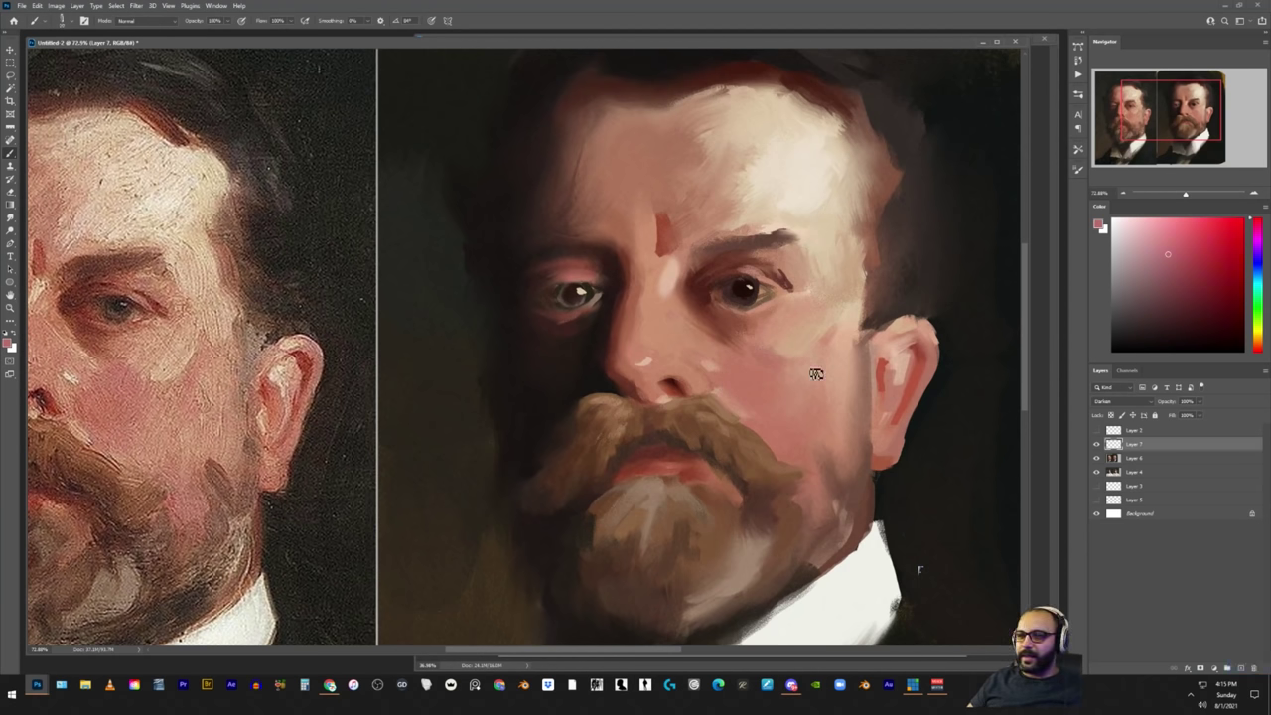
pyautogui.moveTo(797, 358); pyautogui.dragTo(842, 333)
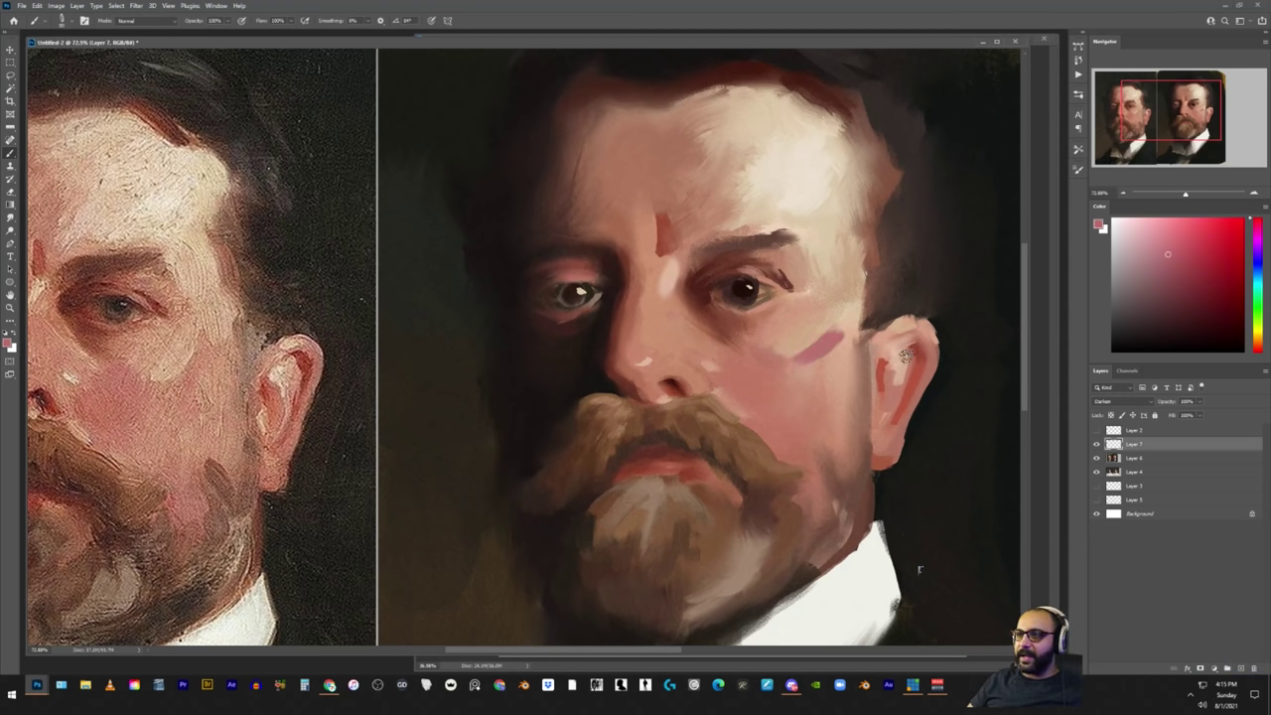
# Build up the copy's cheek plane with tan, brownish and pink strokes from below the eye down towards the beard
pyautogui.moveTo(1257, 344); pyautogui.dragTo(1257, 340)
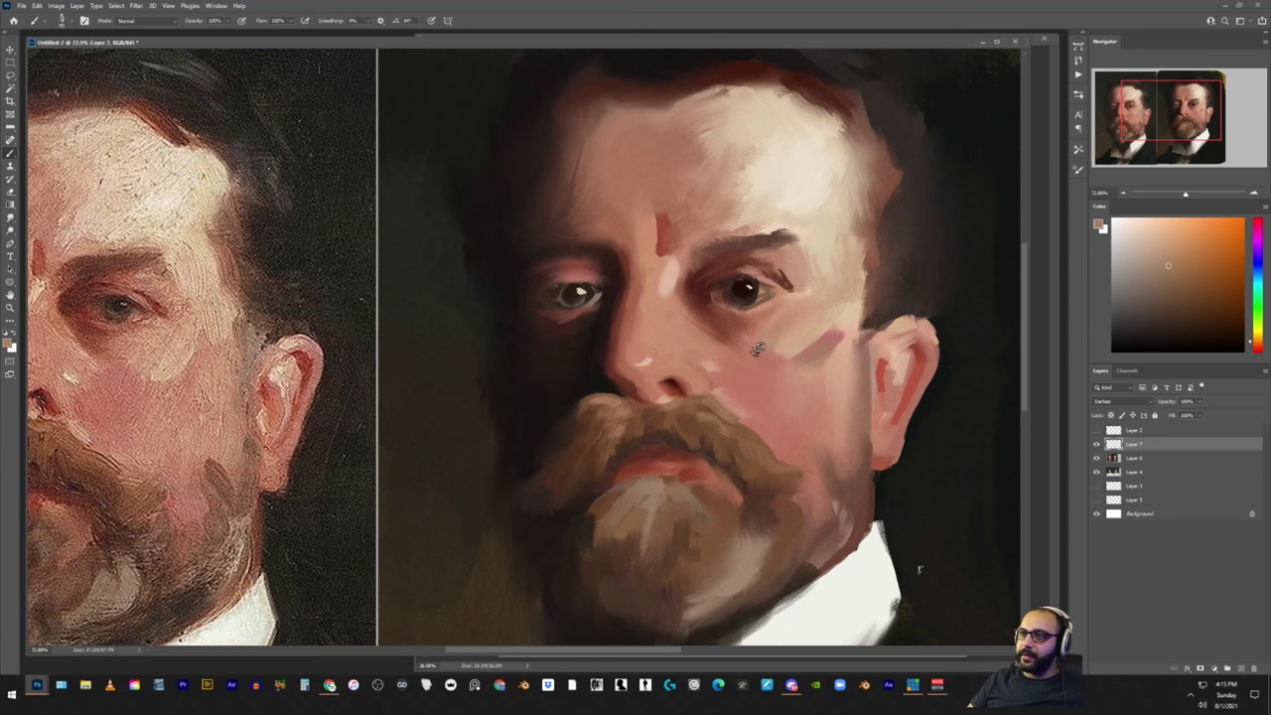
pyautogui.keyDown('alt'); pyautogui.click(782, 314); pyautogui.keyUp('alt')
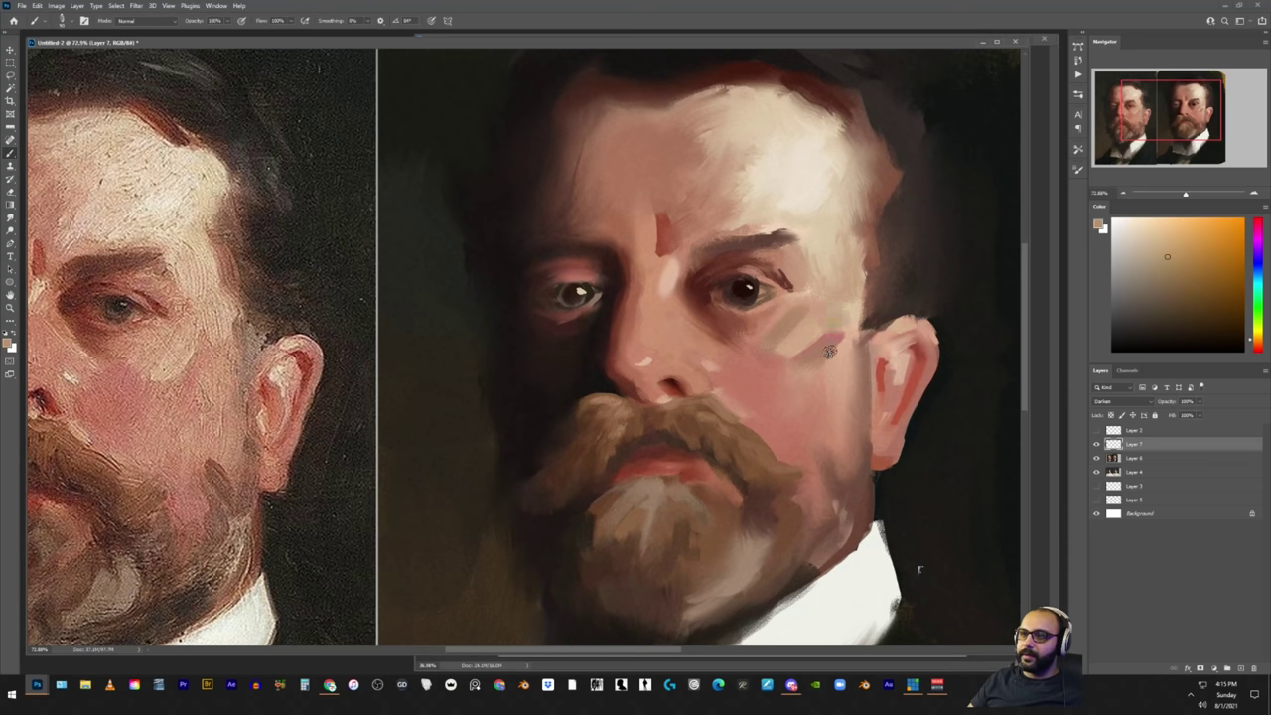
pyautogui.keyDown('alt'); pyautogui.click(816, 397); pyautogui.keyUp('alt')
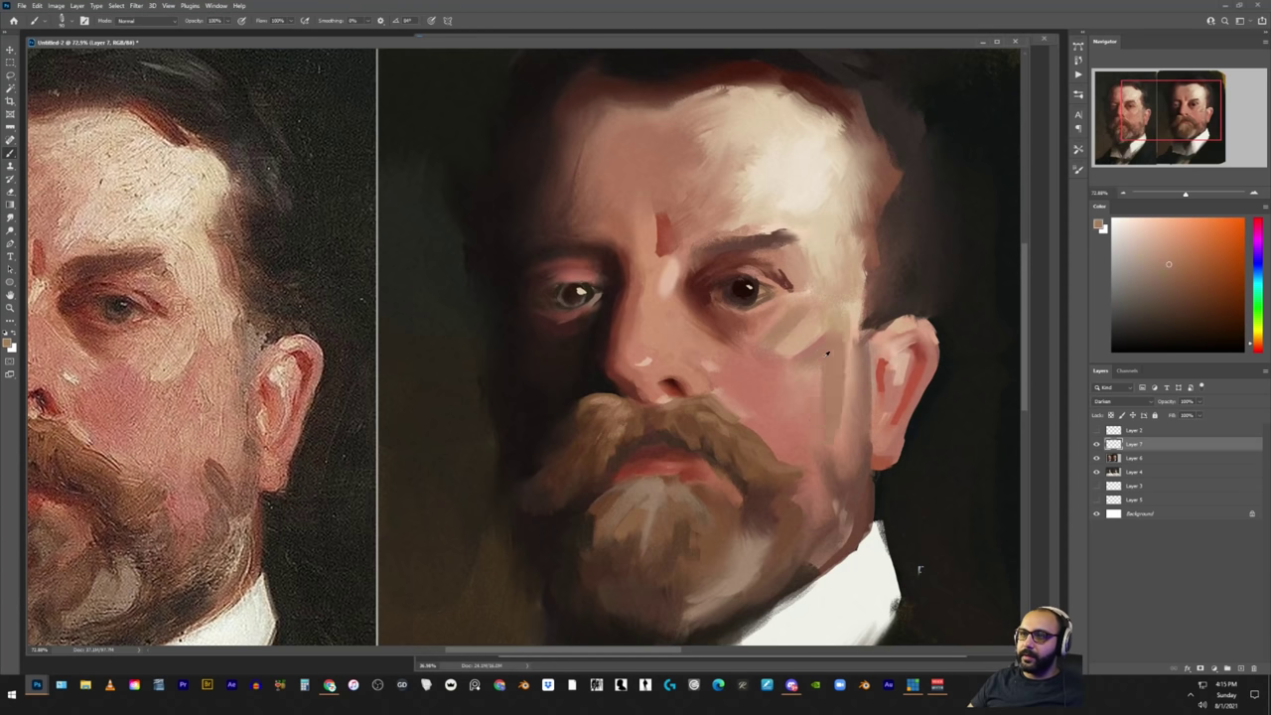
pyautogui.keyDown('alt'); pyautogui.click(818, 357); pyautogui.keyUp('alt')
pyautogui.keyDown('alt'); pyautogui.click(812, 428); pyautogui.keyUp('alt')
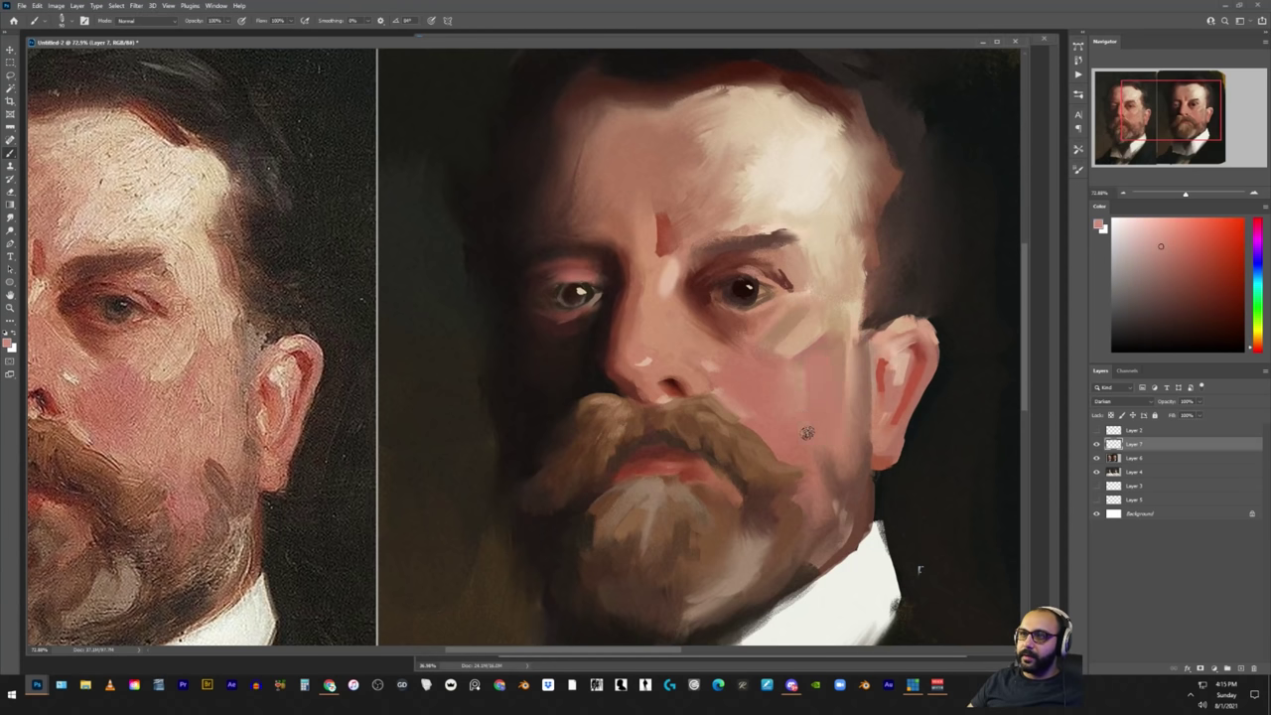
pyautogui.press('z')
pyautogui.moveTo(850, 346); pyautogui.dragTo(843, 339)
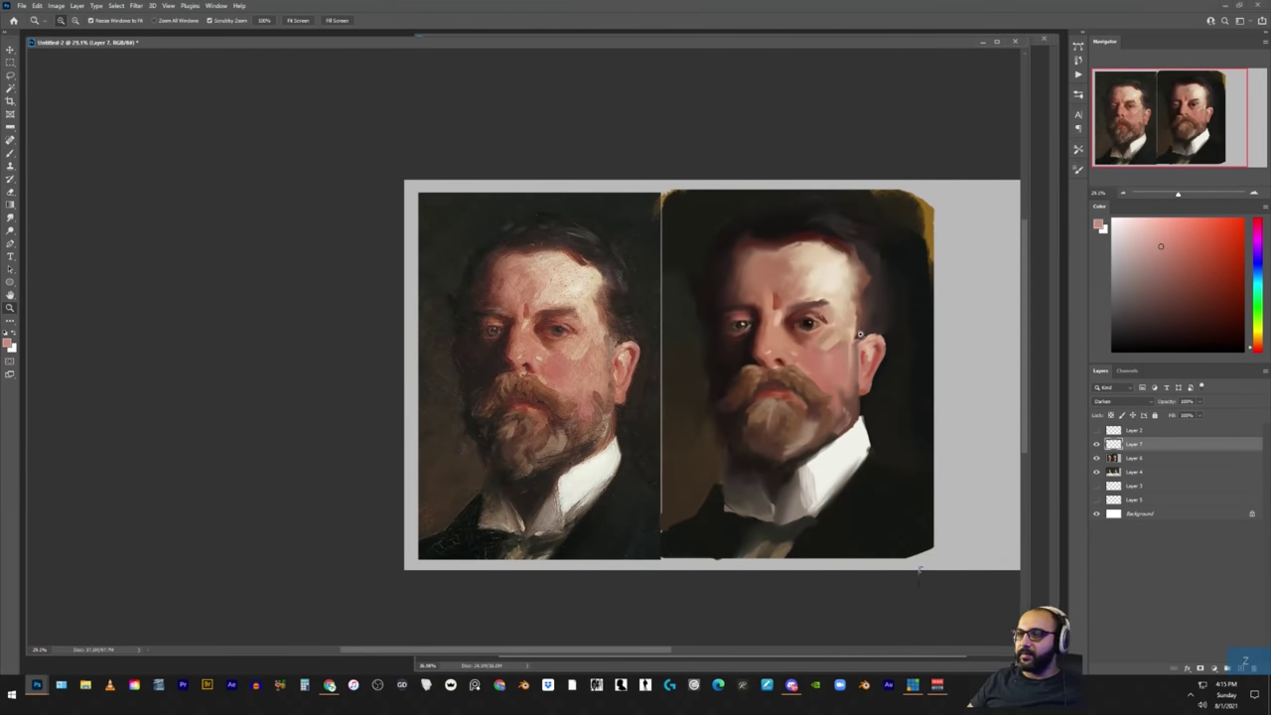
pyautogui.moveTo(576, 354)
pyautogui.mouseDown()
pyautogui.moveTo(631, 356)
pyautogui.moveTo(607, 356)
pyautogui.mouseUp()
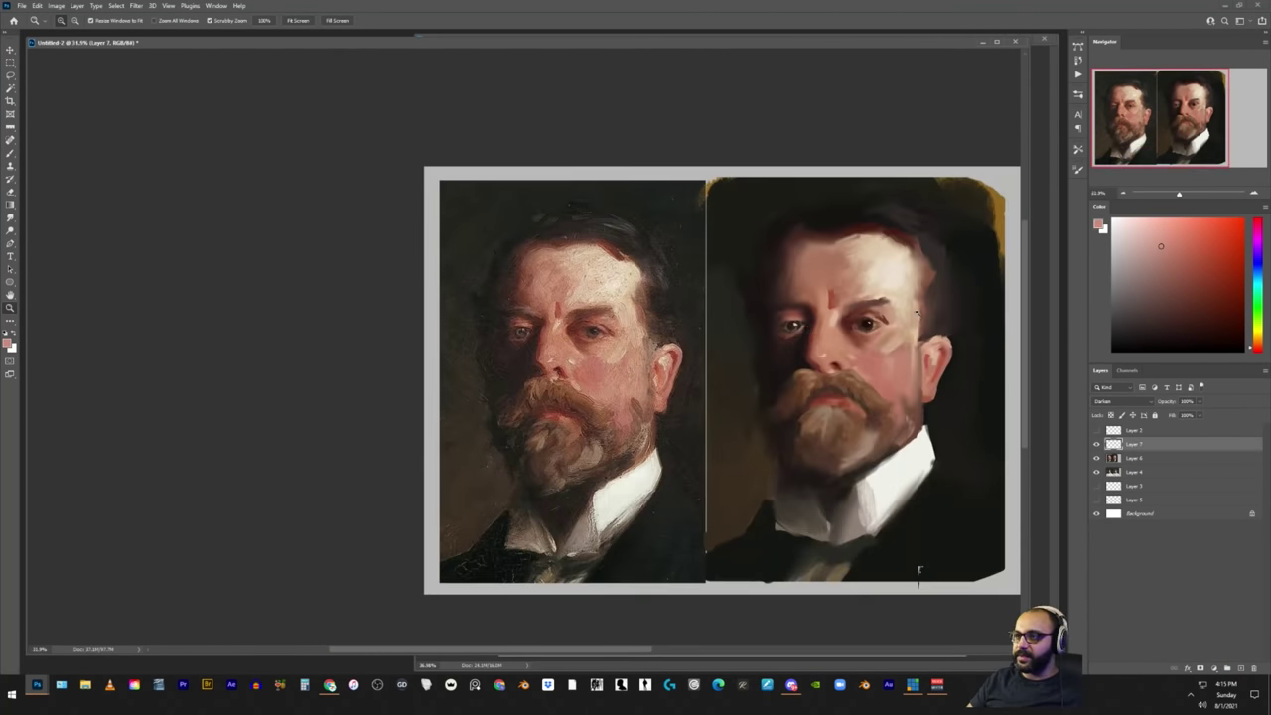
pyautogui.press('b')
pyautogui.keyDown('alt'); pyautogui.click(900, 344); pyautogui.keyUp('alt')
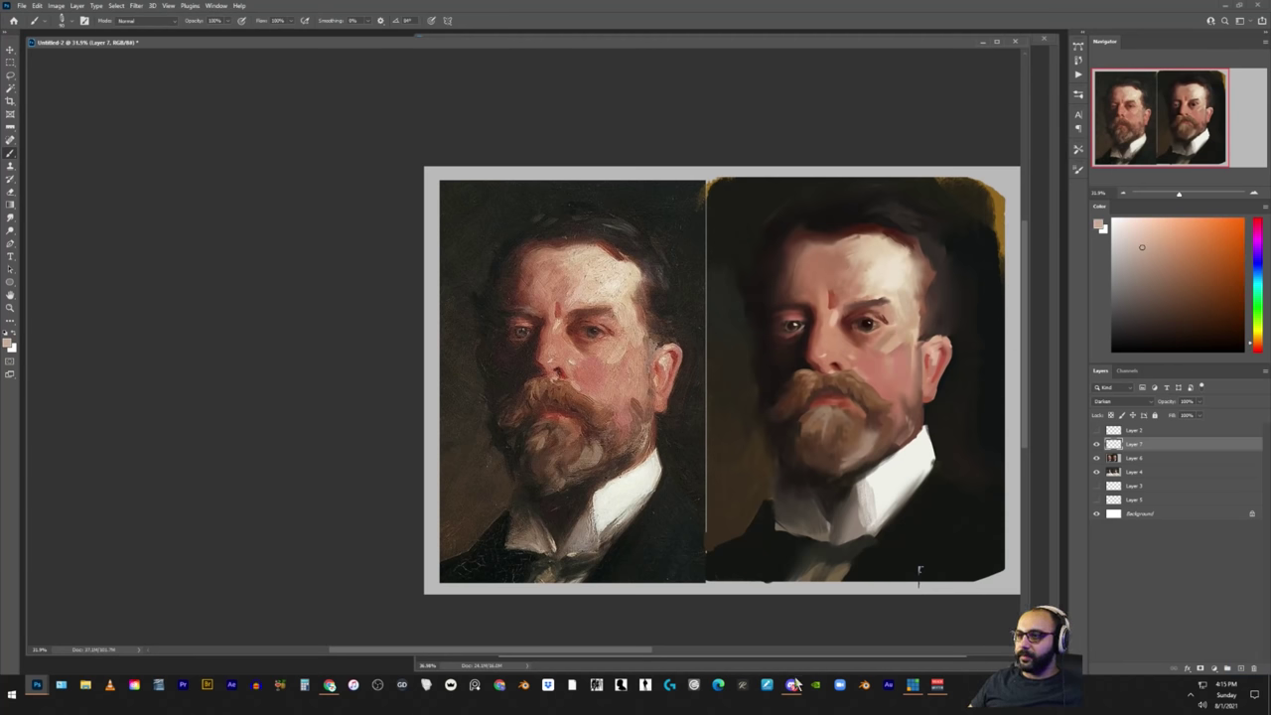
pyautogui.moveTo(986, 514); pyautogui.dragTo(792, 508)
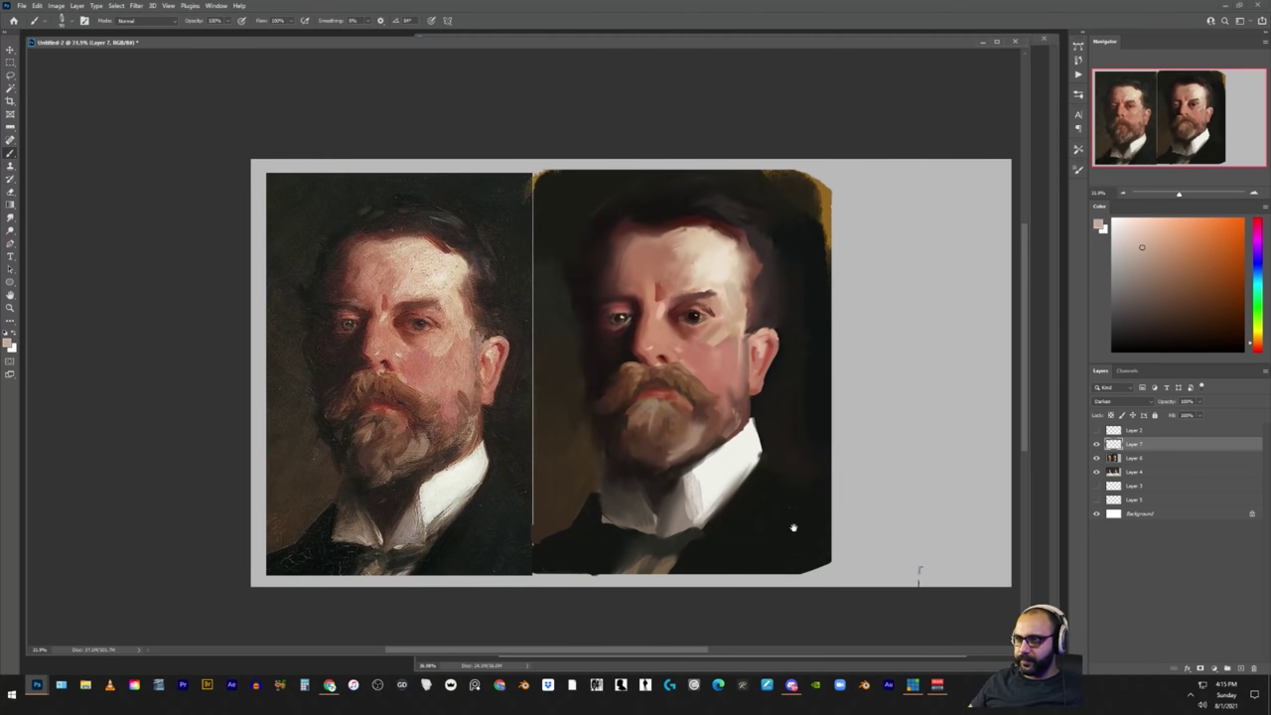
# Switch to Discord and examine the earlier master study posts, enlarging the grey-haired man's portrait copy and its speedpaint versions
pyautogui.click(790, 684)
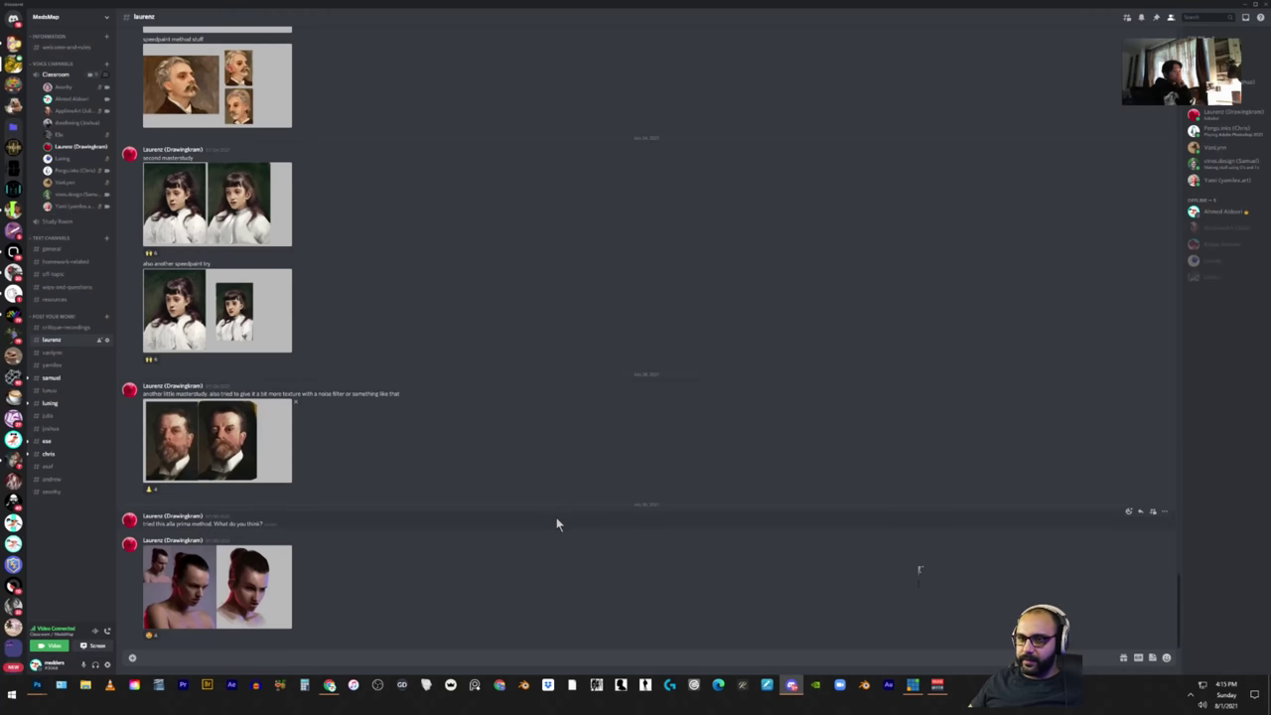
pyautogui.scroll(5, 433, 518)
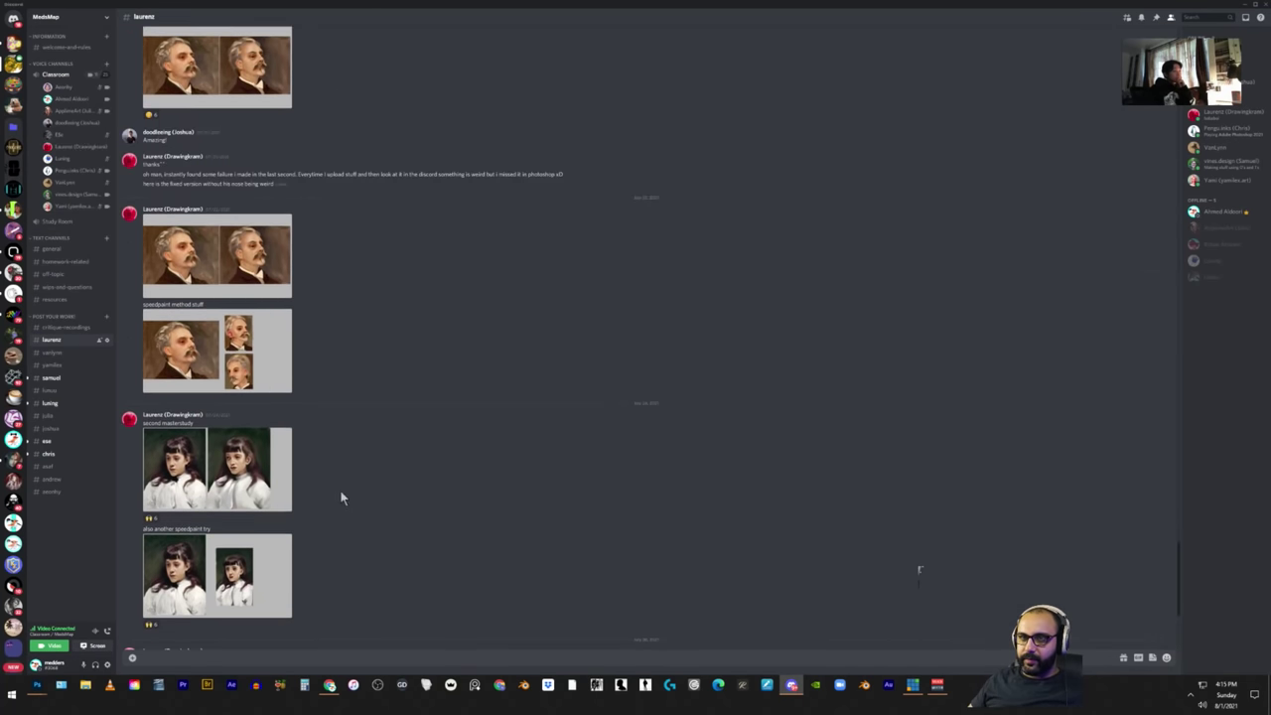
pyautogui.scroll(1, 368, 481)
pyautogui.scroll(-6, 371, 479)
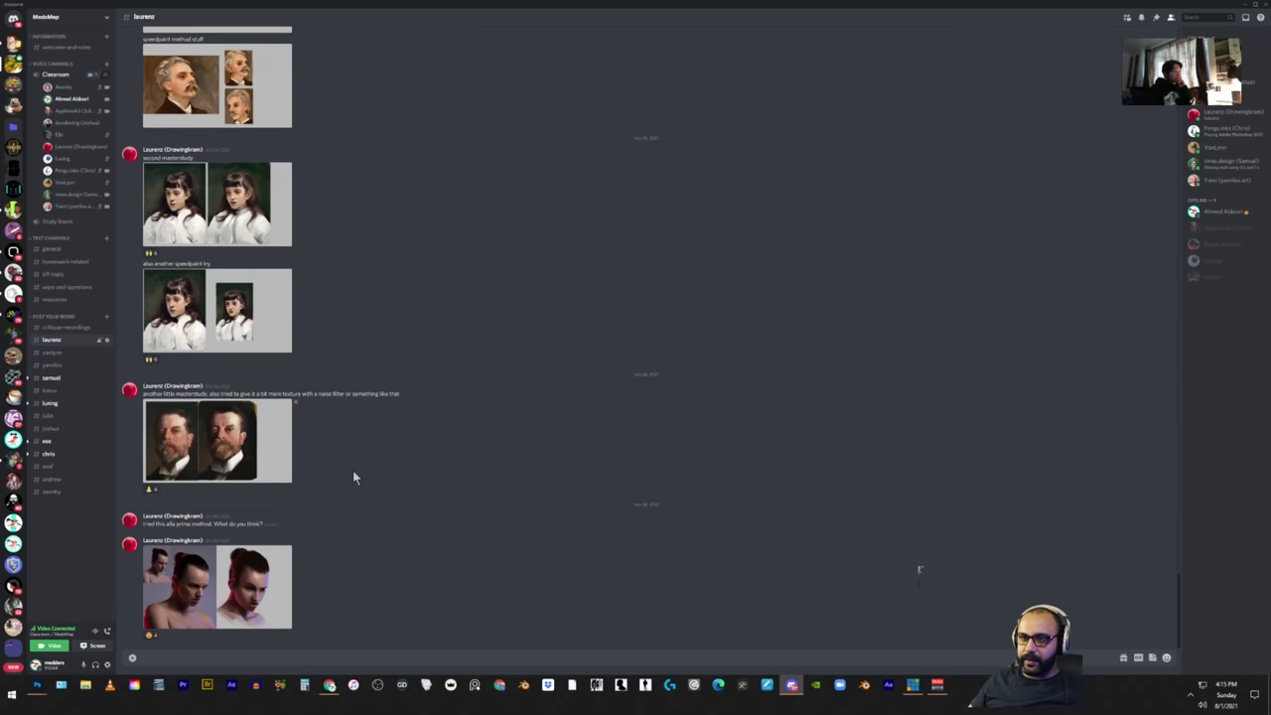
pyautogui.scroll(3, 326, 426)
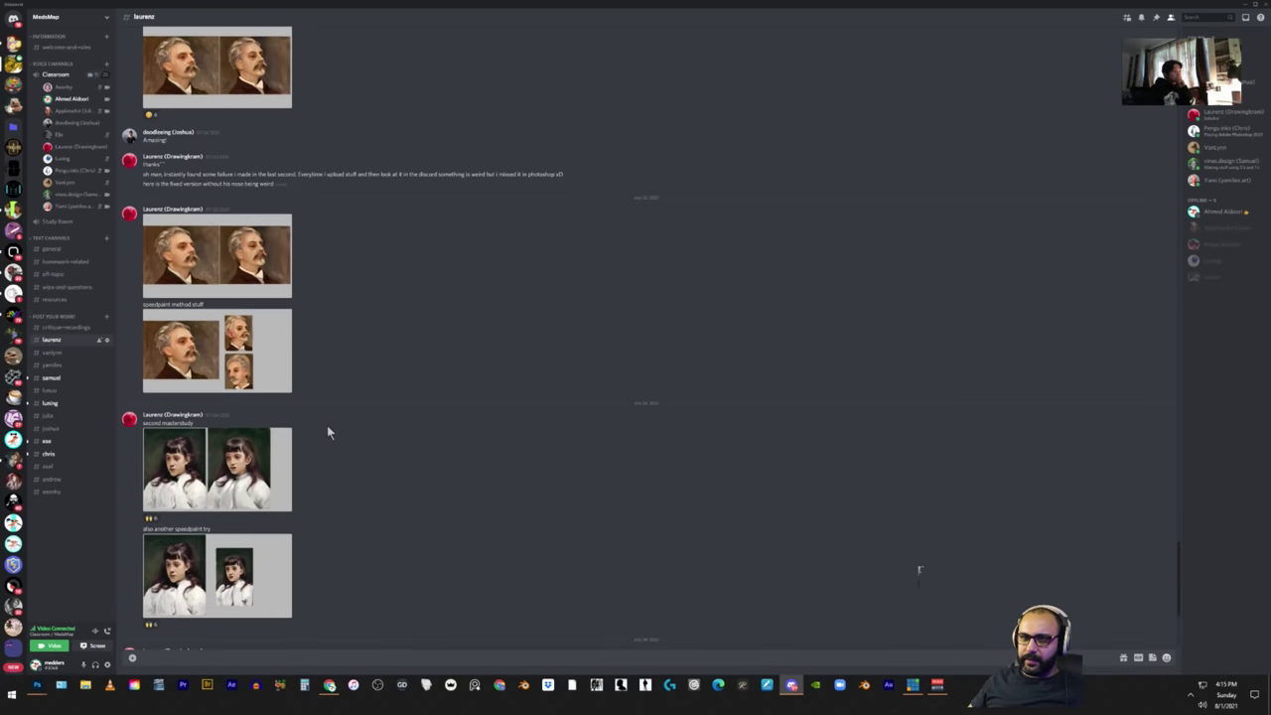
pyautogui.click(227, 263)
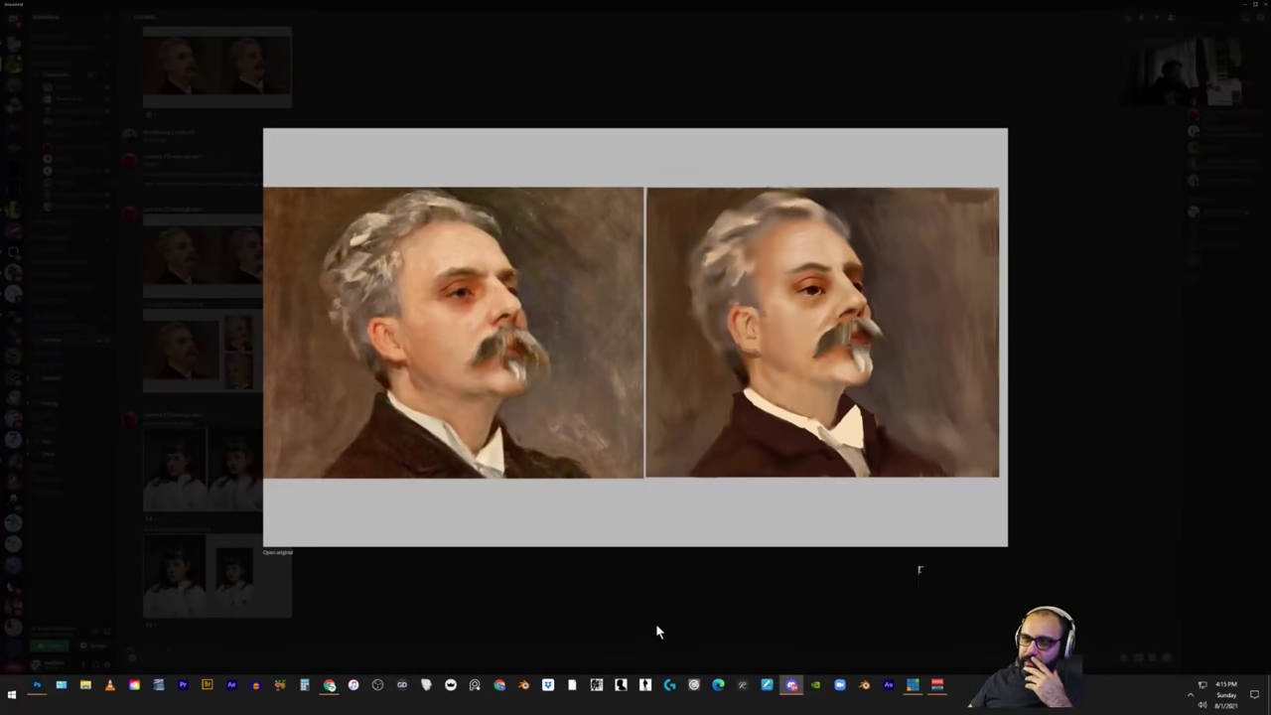
pyautogui.click(655, 623)
pyautogui.click(218, 347)
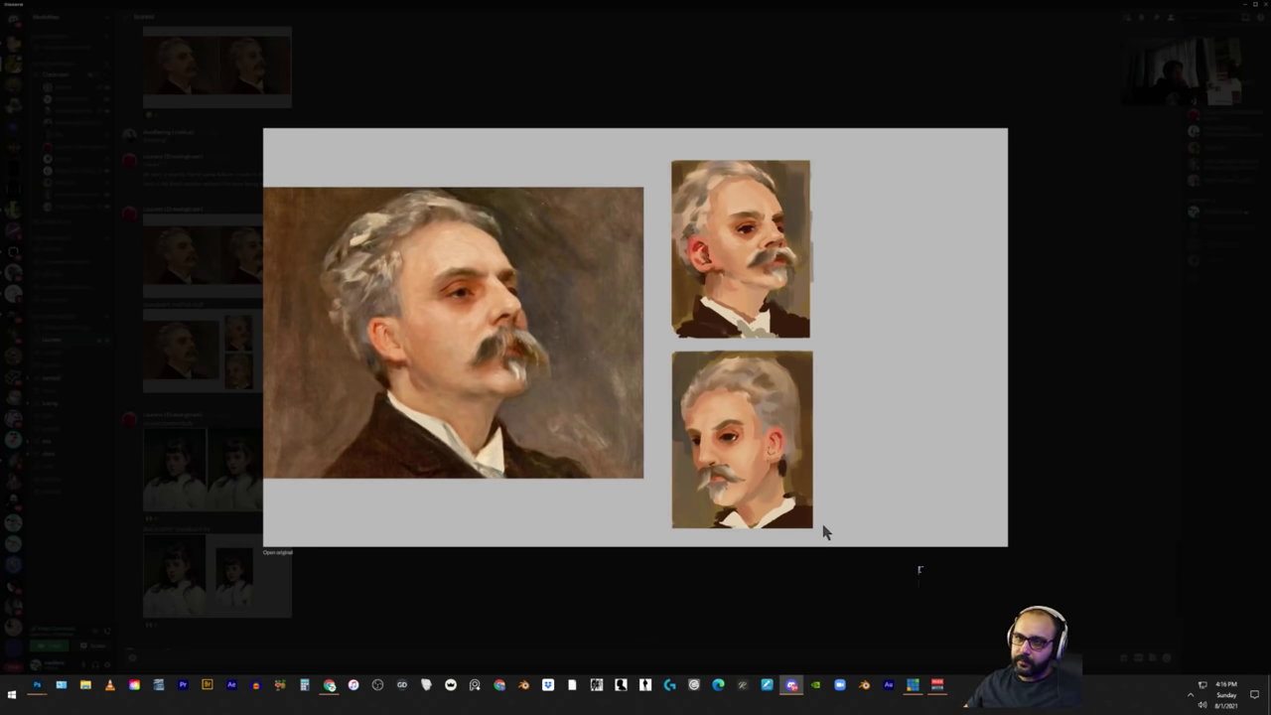
pyautogui.click(599, 622)
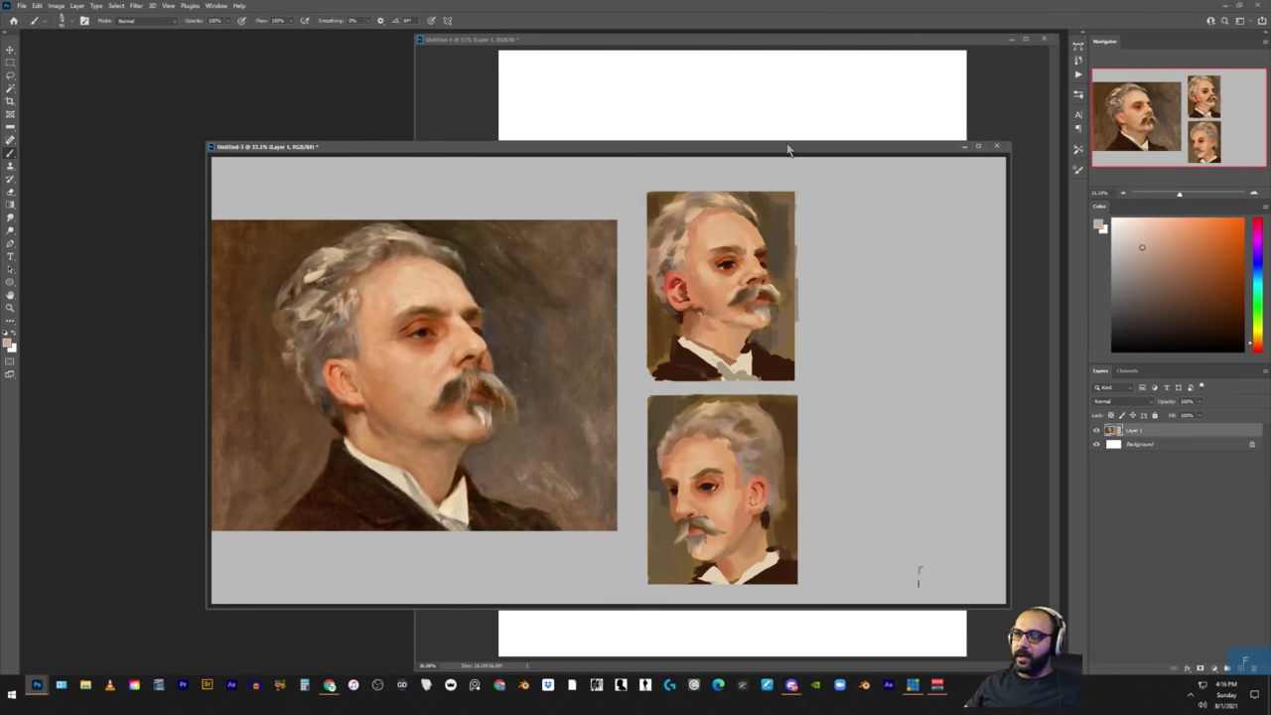
# Paint a dark brown backdrop beside the grey-haired man's reference portrait and block in an ochre face shape at its centre
pyautogui.press('f')
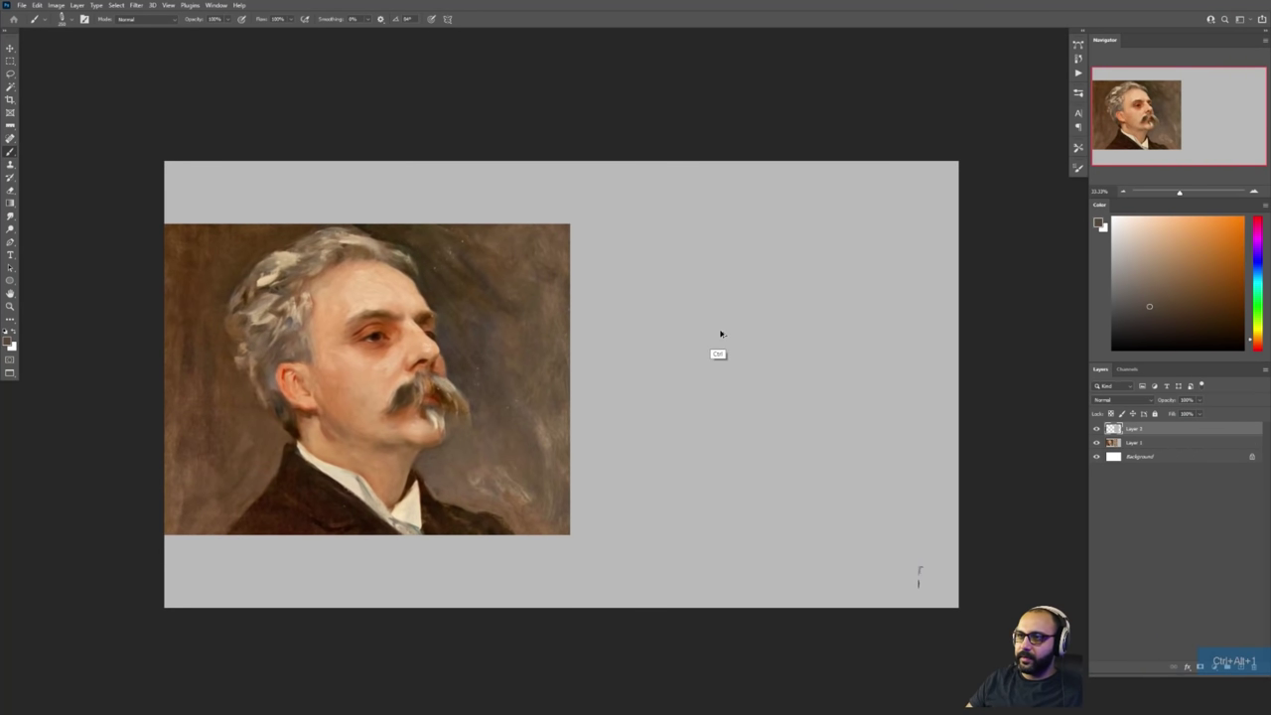
pyautogui.moveTo(656, 292)
pyautogui.mouseDown()
pyautogui.moveTo(662, 404)
pyautogui.moveTo(703, 279)
pyautogui.moveTo(735, 294)
pyautogui.moveTo(731, 494)
pyautogui.moveTo(656, 469)
pyautogui.moveTo(650, 263)
pyautogui.moveTo(780, 360)
pyautogui.moveTo(772, 488)
pyautogui.moveTo(650, 323)
pyautogui.moveTo(784, 270)
pyautogui.moveTo(774, 482)
pyautogui.mouseUp()
pyautogui.press('z')
pyautogui.moveTo(794, 380); pyautogui.dragTo(697, 396)
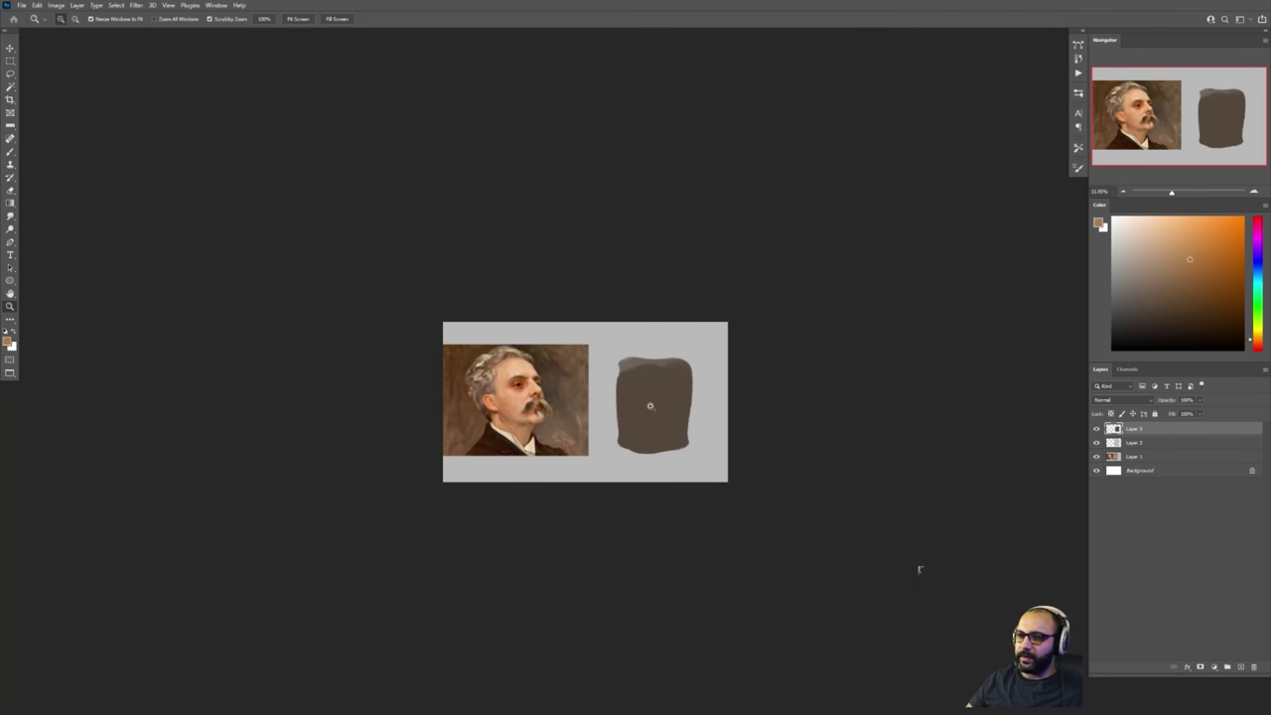
pyautogui.press('b')
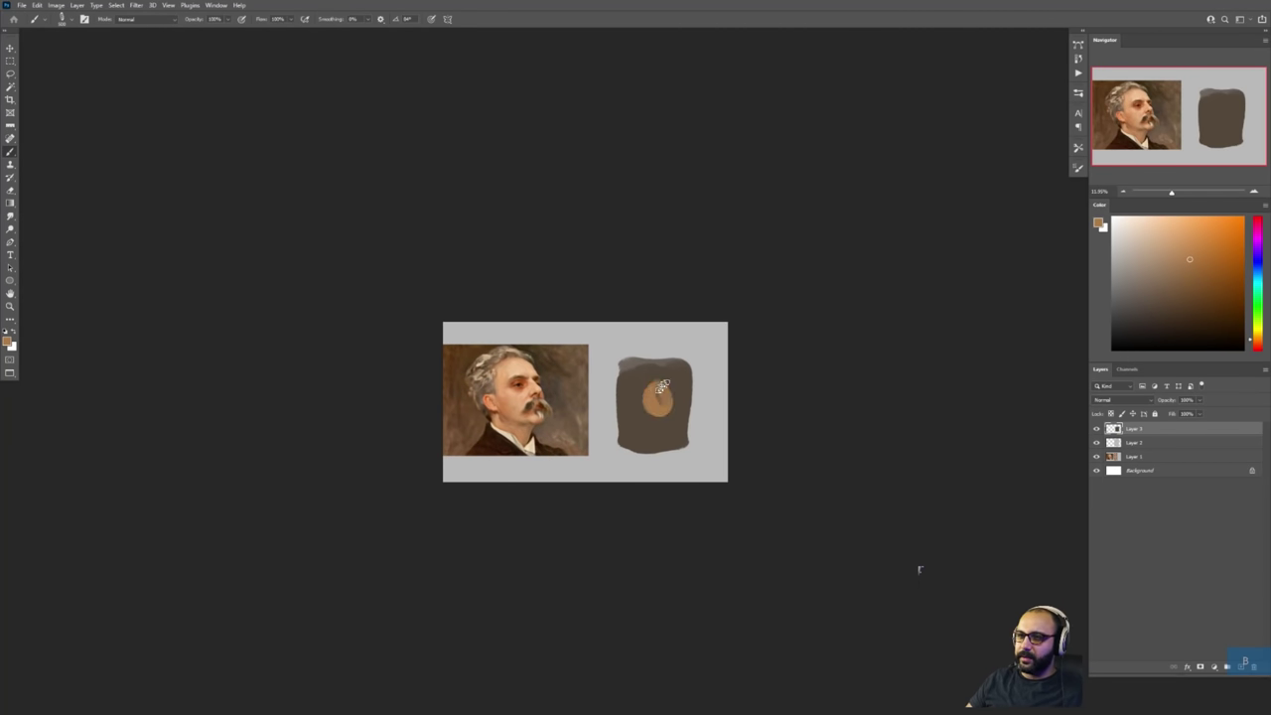
pyautogui.moveTo(662, 385)
pyautogui.mouseDown()
pyautogui.moveTo(658, 433)
pyautogui.moveTo(650, 415)
pyautogui.mouseUp()
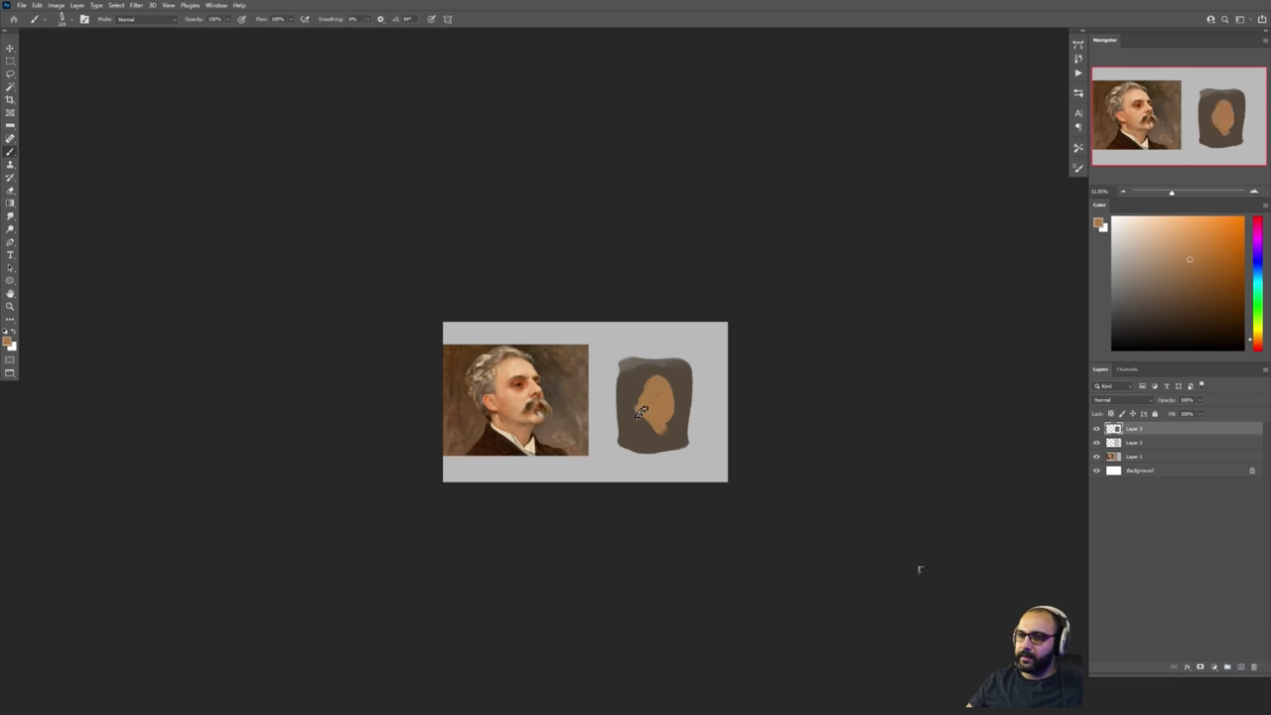
# Add a light forehead plane, reddish cheek tones and red accents at the eye socket and nose on Layer 3
pyautogui.keyDown('alt'); pyautogui.click(666, 415); pyautogui.keyUp('alt')
pyautogui.click(1256, 345)
pyautogui.click(1218, 263)
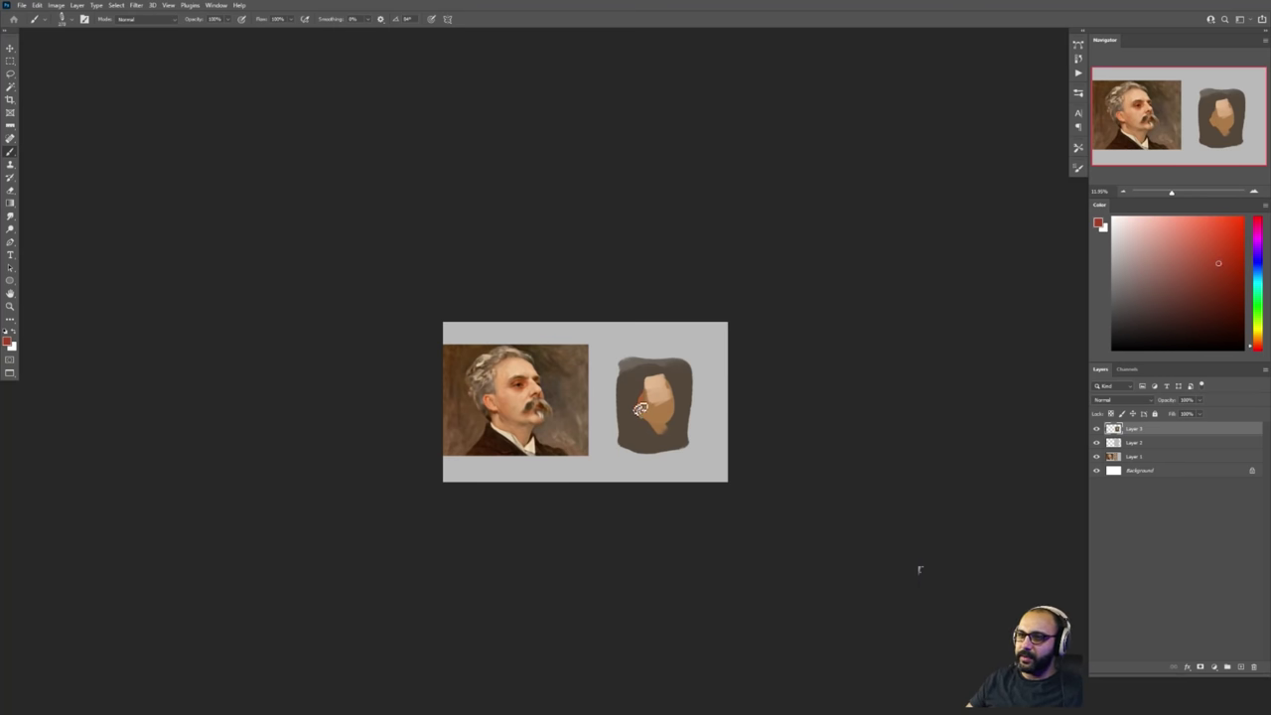
pyautogui.moveTo(652, 407); pyautogui.dragTo(658, 395)
# Mark the mouth area in very dark red and extend the chin and neck with pale and ochre strokes
pyautogui.click(1210, 323)
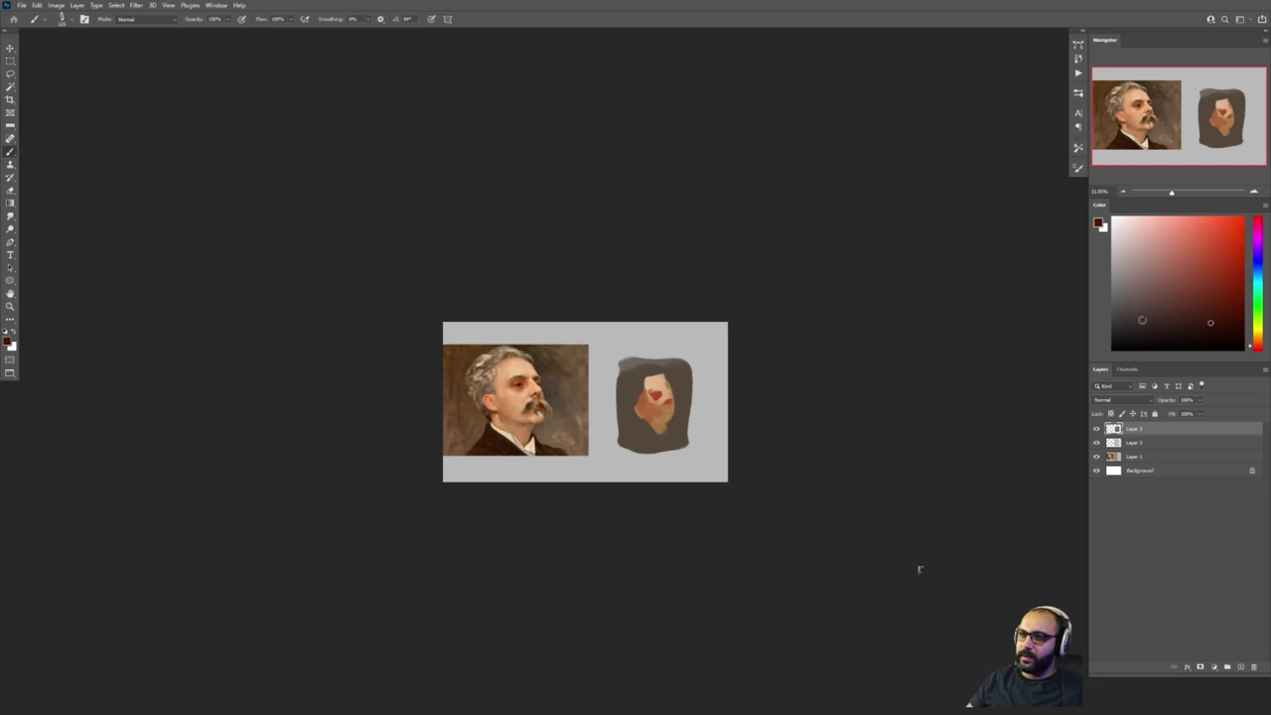
pyautogui.keyDown('alt'); pyautogui.click(663, 417); pyautogui.keyUp('alt')
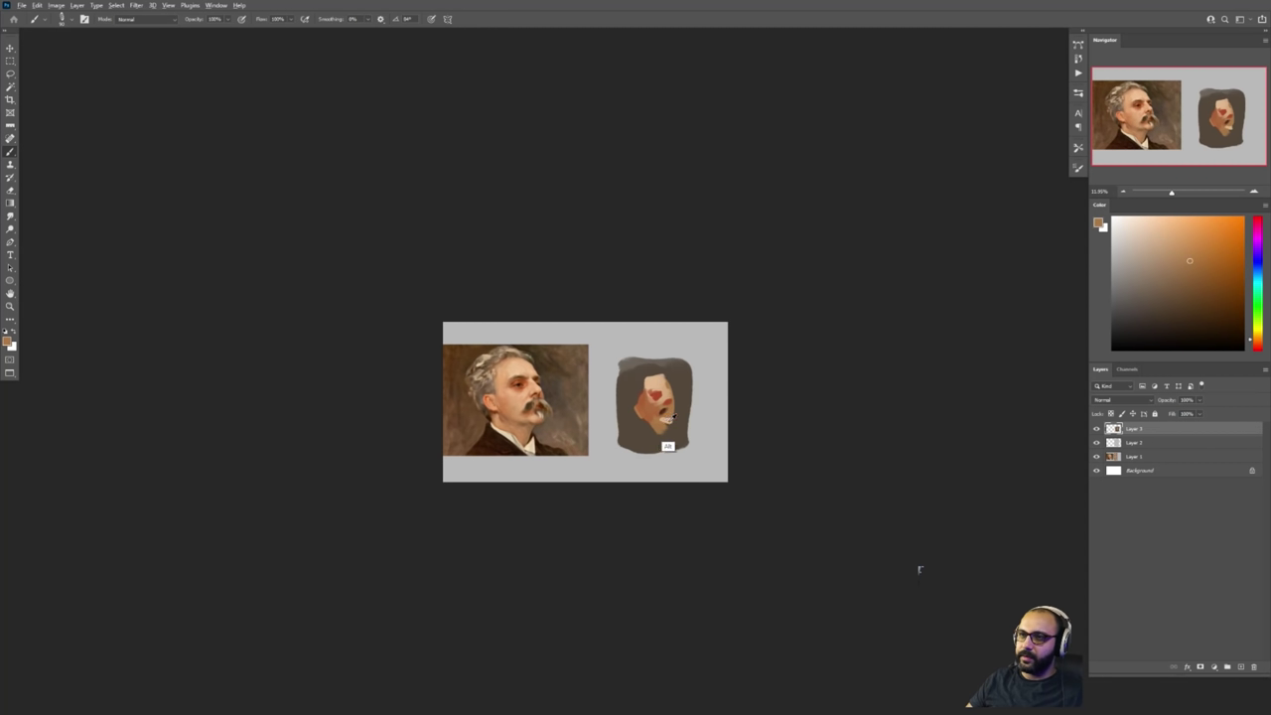
pyautogui.keyDown('alt'); pyautogui.click(662, 413); pyautogui.keyUp('alt')
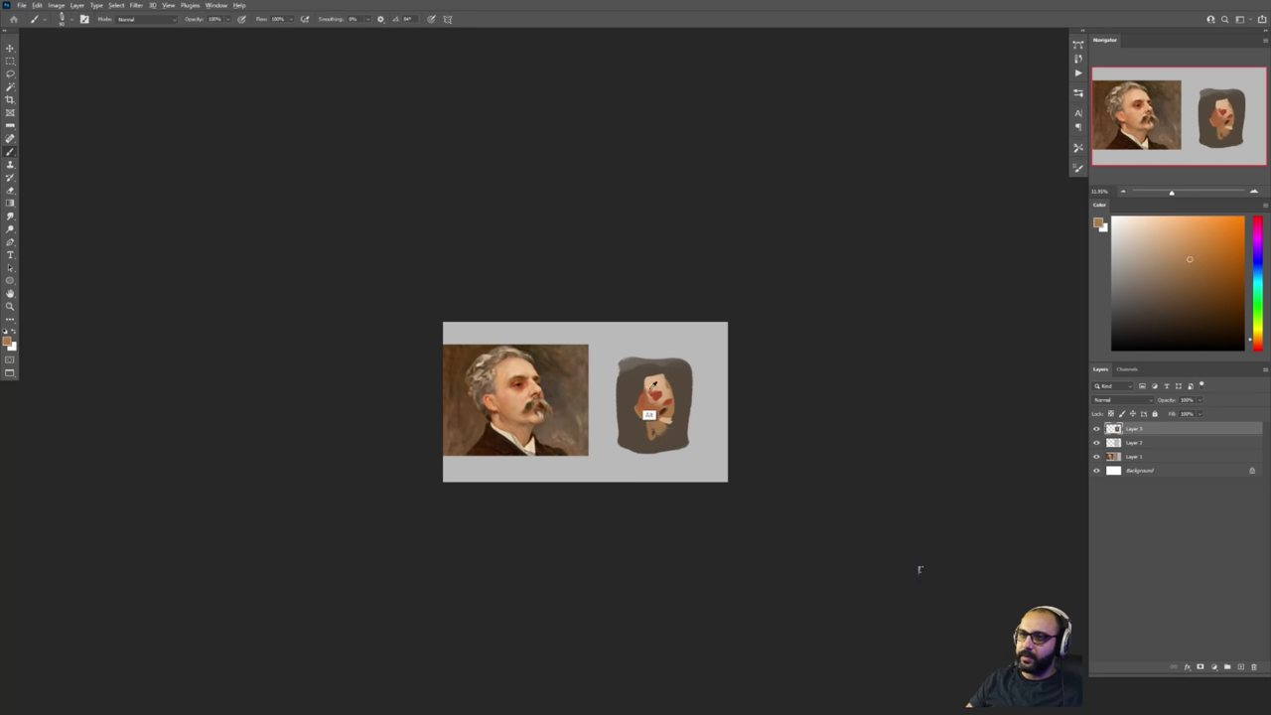
# Paint a grey hair mass beside the forehead and vary the dark backdrop with warm brown strokes
pyautogui.click(1126, 261)
pyautogui.moveTo(638, 375)
pyautogui.mouseDown()
pyautogui.moveTo(626, 415)
pyautogui.moveTo(618, 383)
pyautogui.moveTo(652, 368)
pyautogui.moveTo(688, 403)
pyautogui.mouseUp()
pyautogui.click(1209, 267)
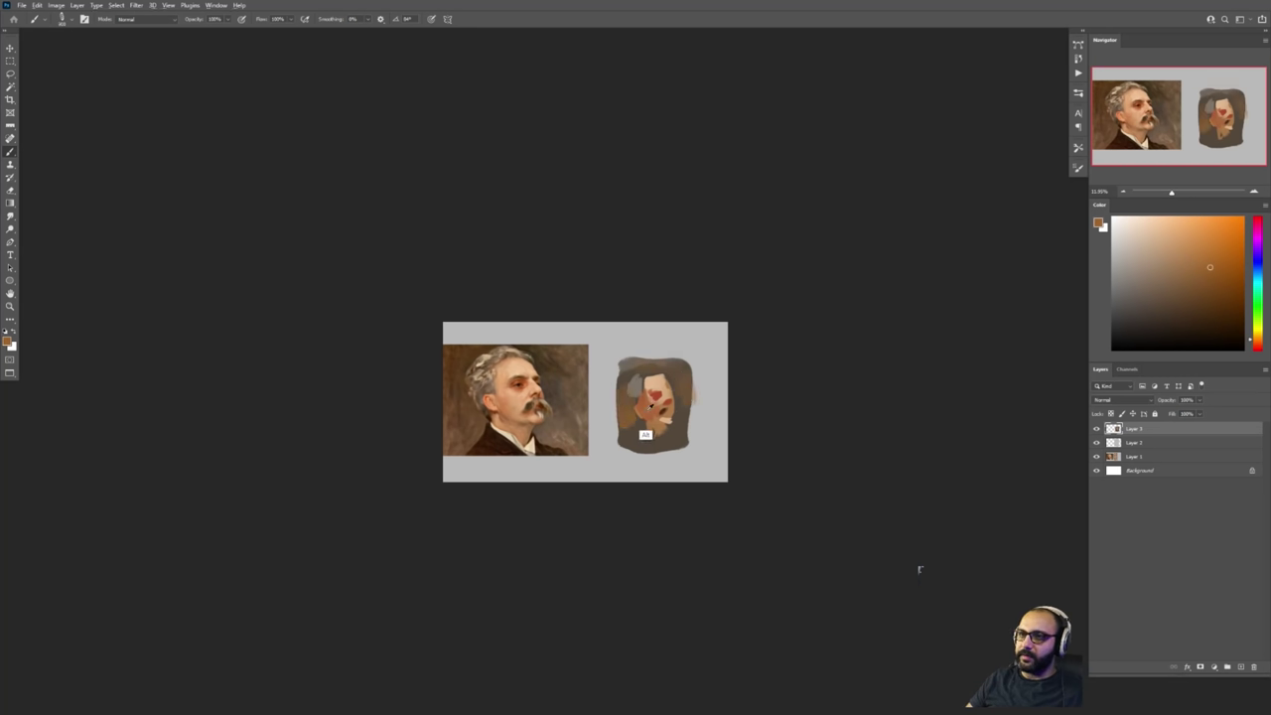
# Place dark red-brown accents for the eyes, the brow and the far edge of the forehead
pyautogui.scroll(3, 652, 399)
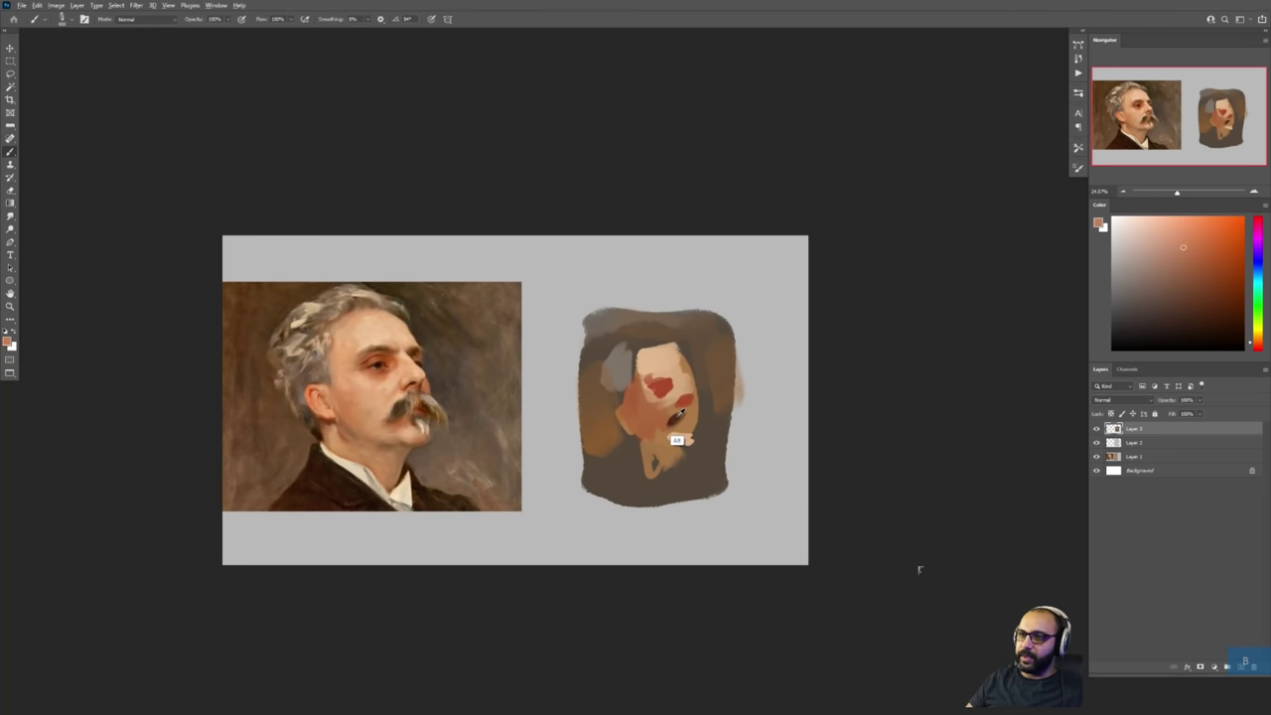
pyautogui.moveTo(663, 381); pyautogui.dragTo(673, 387)
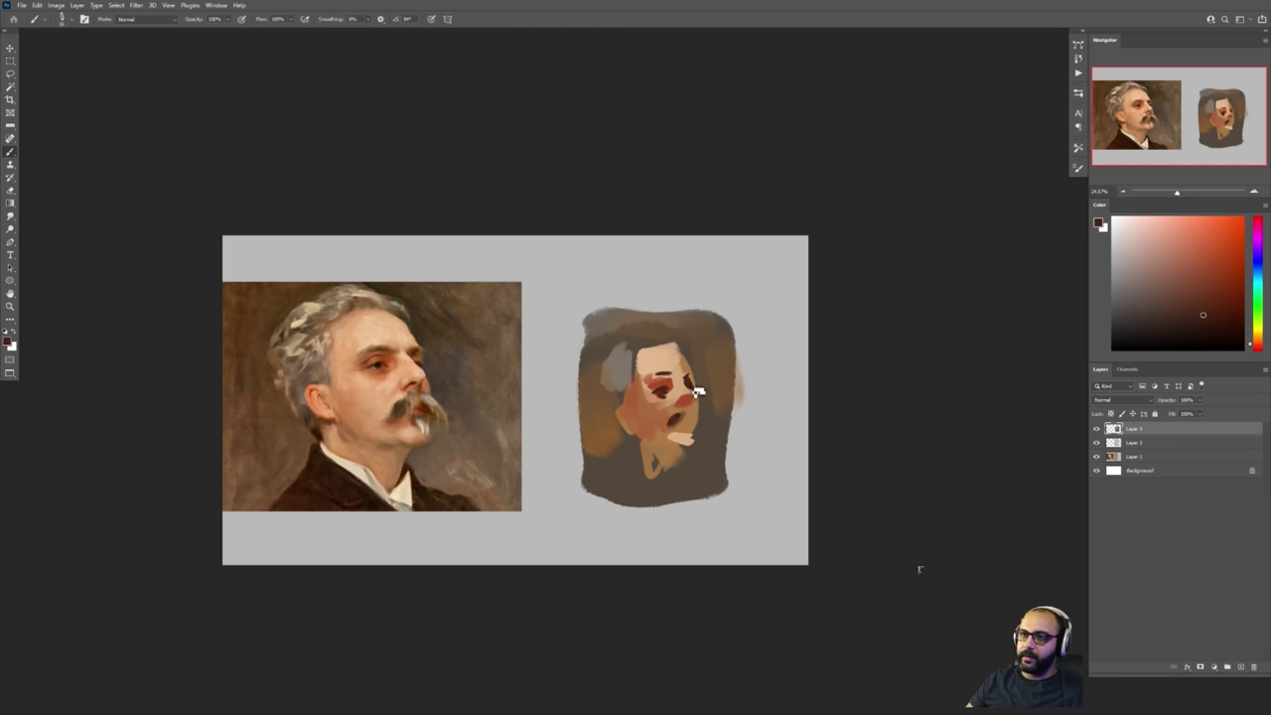
pyautogui.moveTo(692, 380); pyautogui.dragTo(673, 354)
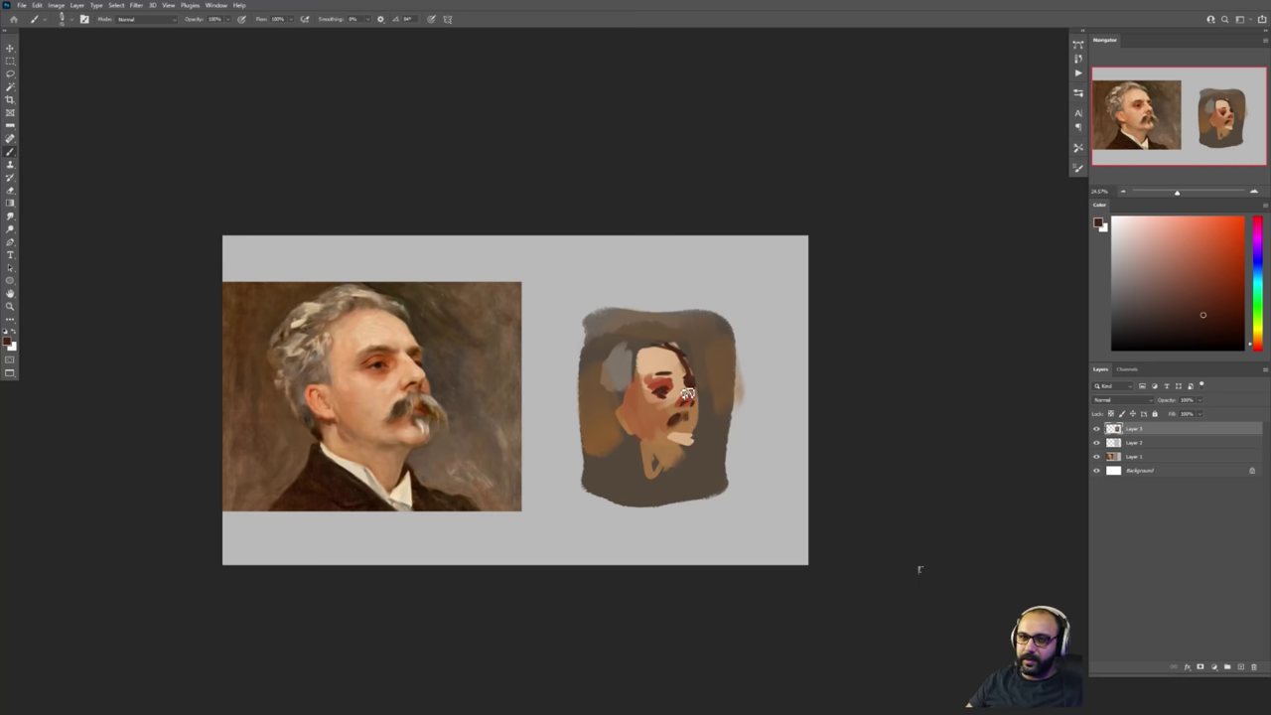
# Build the nose, cheek and jaw planes with sampled light skin and reddish-brown tones
pyautogui.keyDown('alt'); pyautogui.click(658, 395); pyautogui.keyUp('alt')
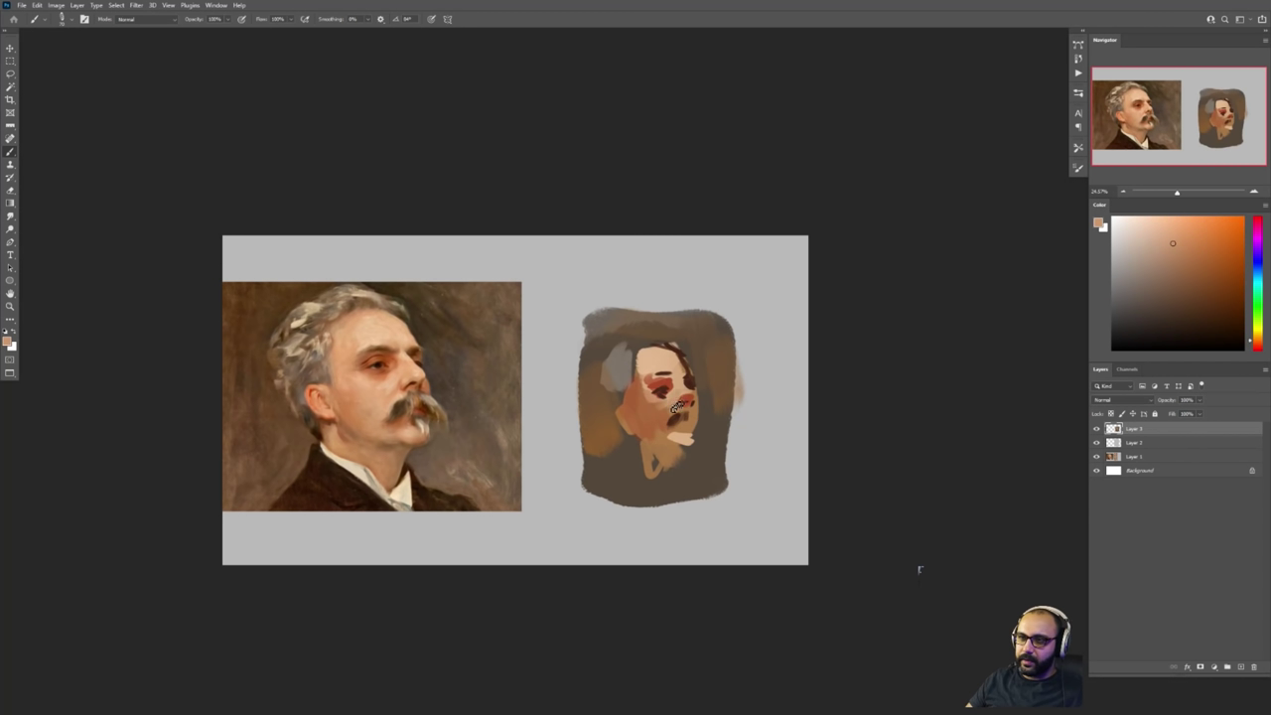
pyautogui.keyDown('alt'); pyautogui.click(675, 399); pyautogui.keyUp('alt')
pyautogui.moveTo(660, 409); pyautogui.dragTo(665, 415)
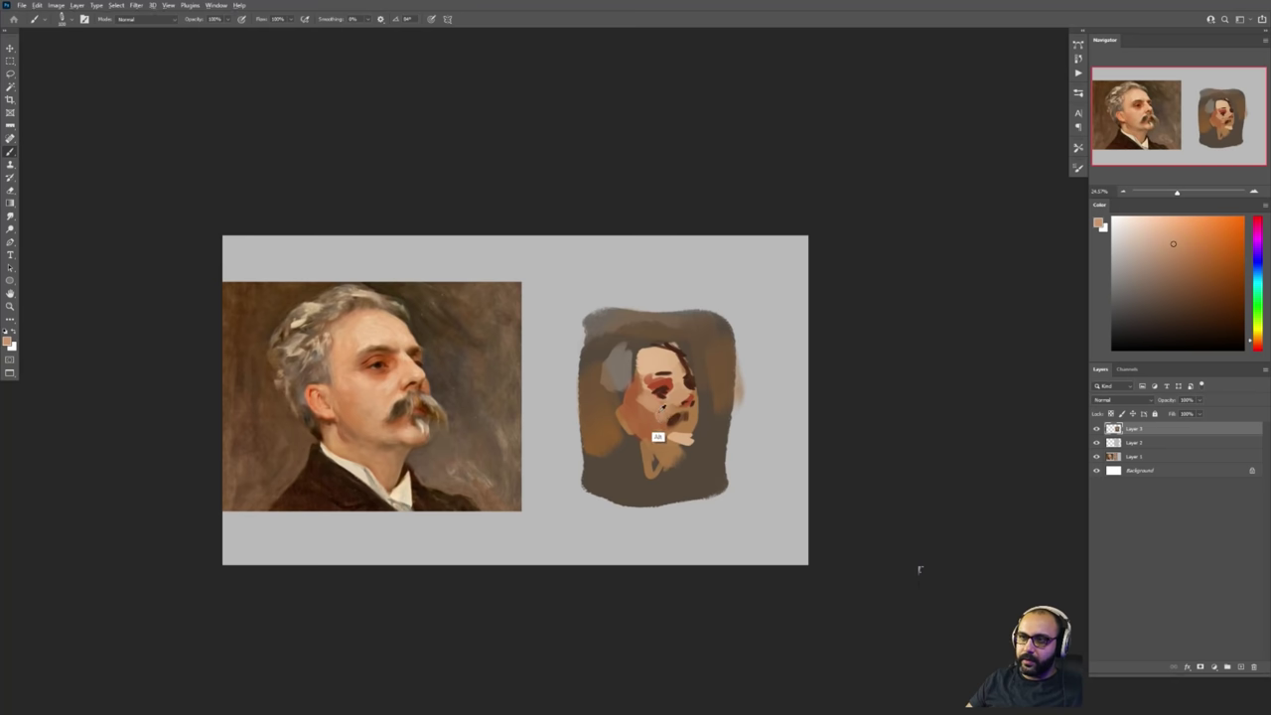
pyautogui.keyDown('alt'); pyautogui.click(659, 436); pyautogui.keyUp('alt')
pyautogui.keyDown('alt'); pyautogui.click(660, 434); pyautogui.keyUp('alt')
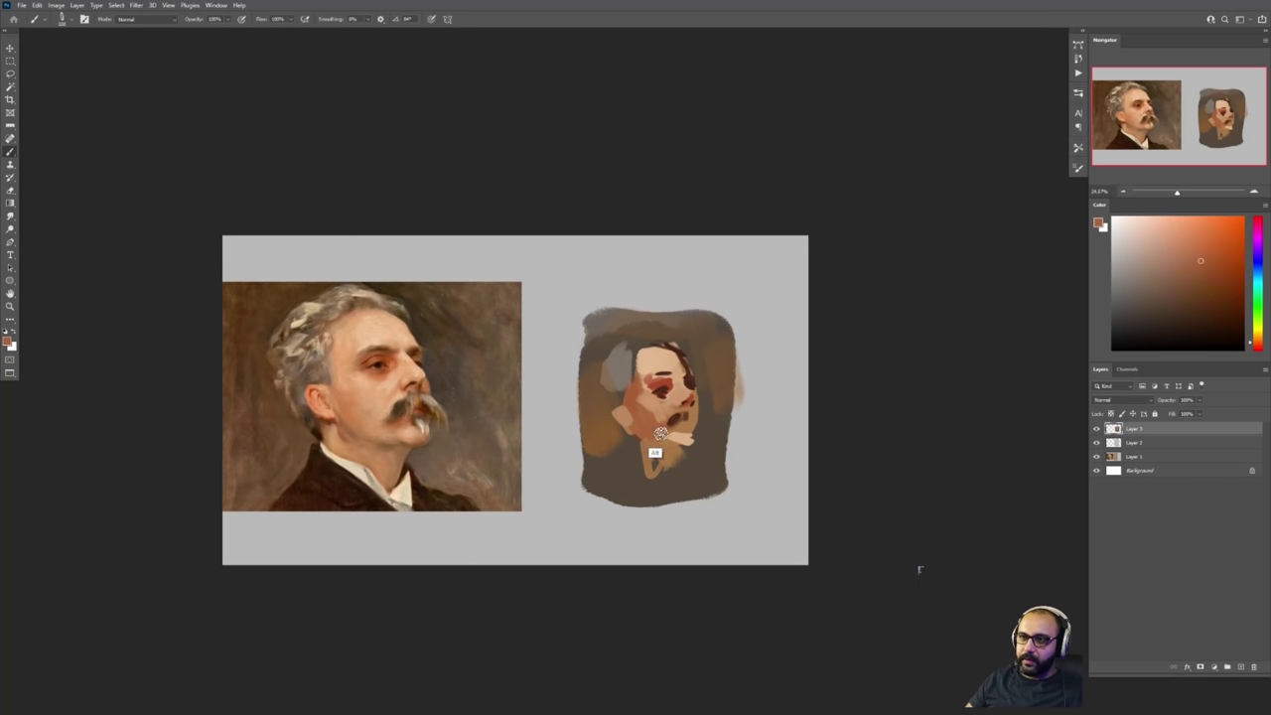
# Develop the moustache, mouth and chin with sampled brown, dark red and light skin tones, adding a dark stroke beneath the chin
pyautogui.keyDown('alt'); pyautogui.click(681, 425); pyautogui.keyUp('alt')
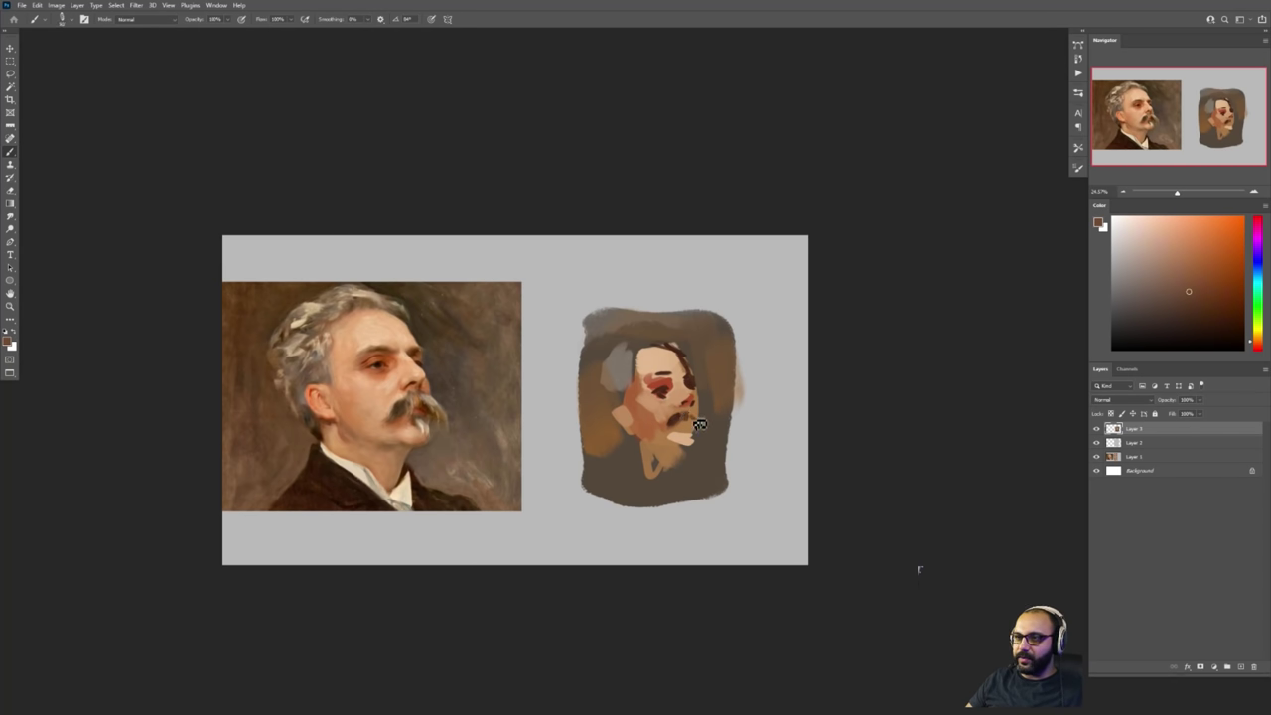
pyautogui.keyDown('alt'); pyautogui.click(692, 424); pyautogui.keyUp('alt')
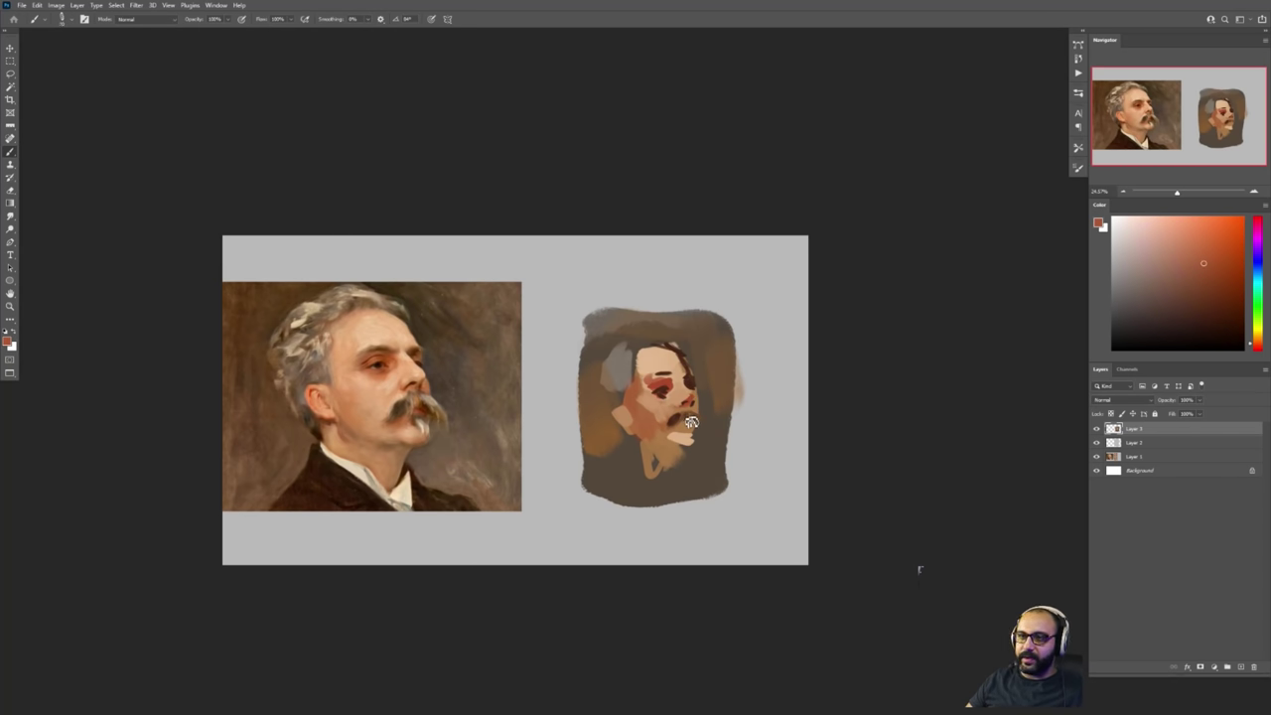
pyautogui.keyDown('alt'); pyautogui.click(684, 421); pyautogui.keyUp('alt')
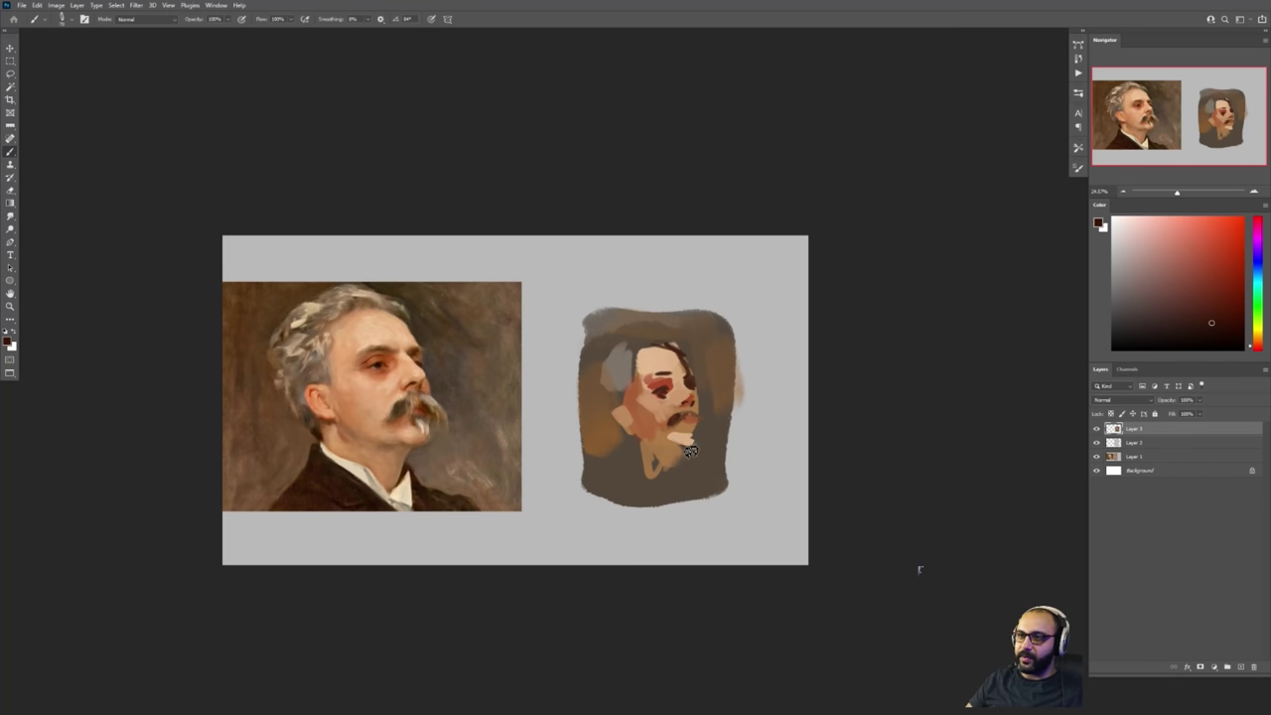
pyautogui.keyDown('alt'); pyautogui.click(681, 439); pyautogui.keyUp('alt')
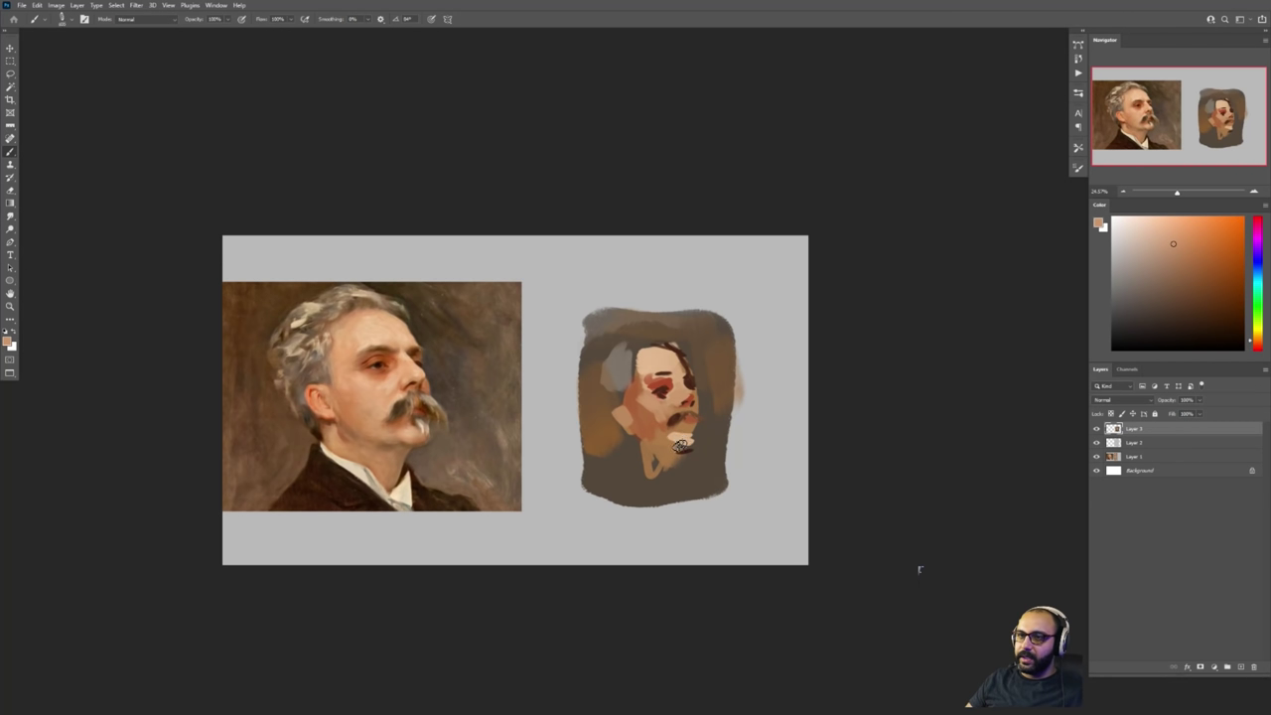
pyautogui.keyDown('alt'); pyautogui.click(687, 437); pyautogui.keyUp('alt')
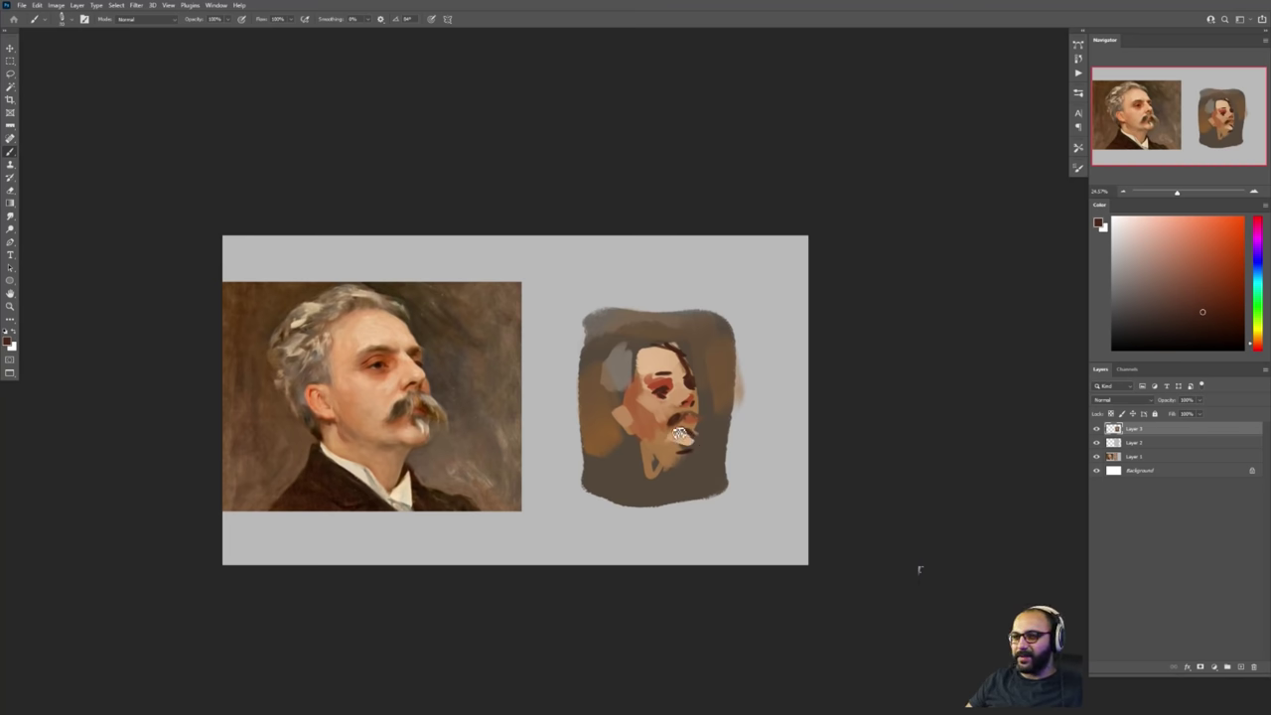
pyautogui.keyDown('alt'); pyautogui.click(681, 434); pyautogui.keyUp('alt')
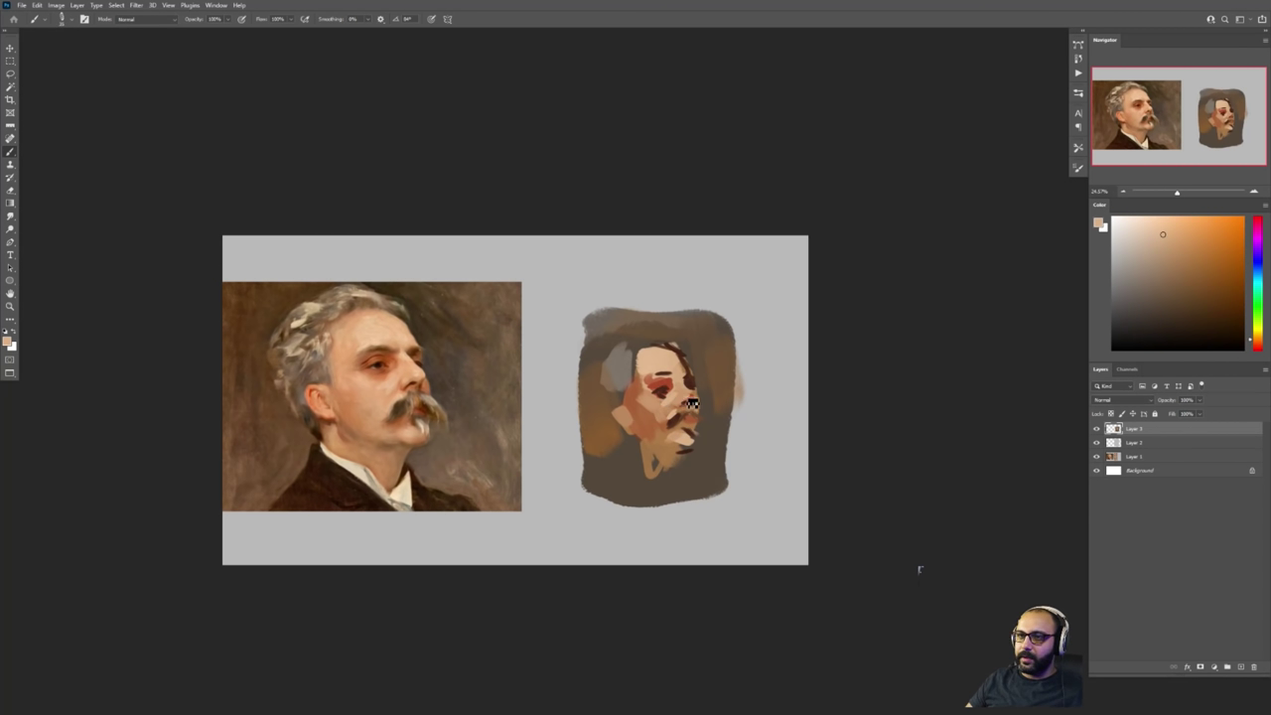
pyautogui.keyDown('alt'); pyautogui.click(681, 399); pyautogui.keyUp('alt')
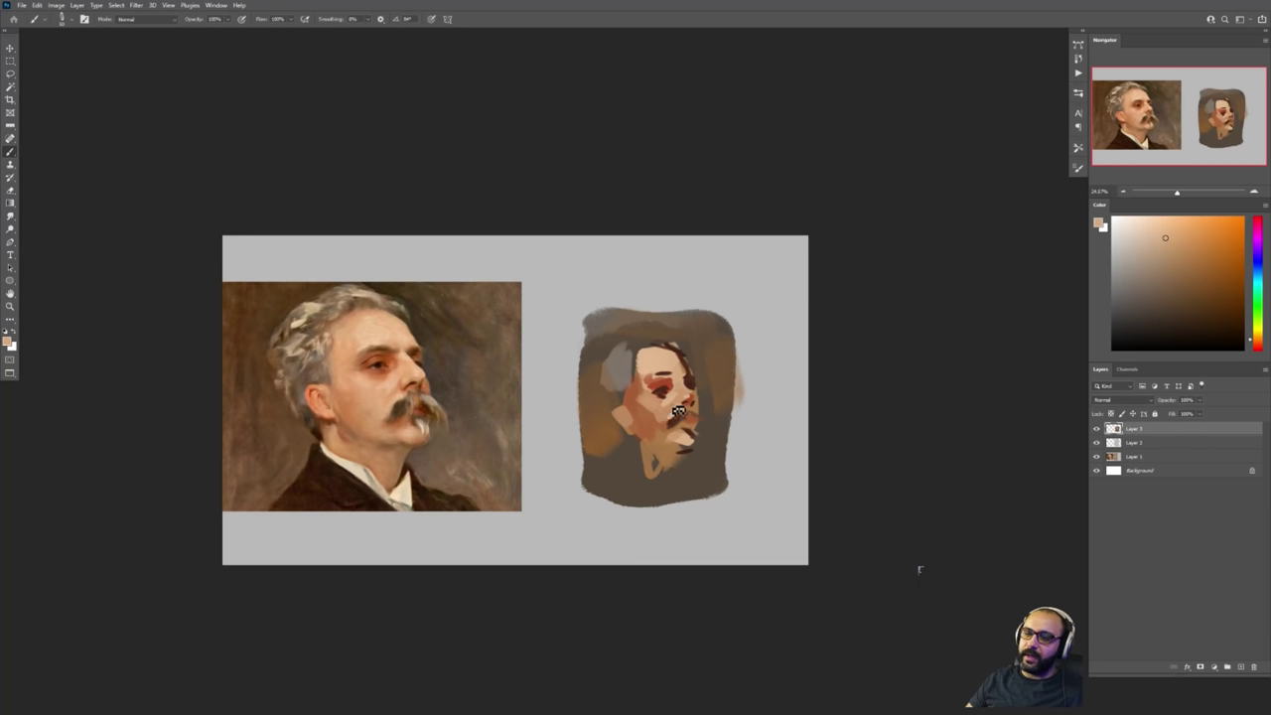
# Define the near eye in the speedpaint with sampled red and dark reddish-brown strokes
pyautogui.press('z')
pyautogui.click(679, 389)
pyautogui.moveTo(679, 387); pyautogui.dragTo(695, 390)
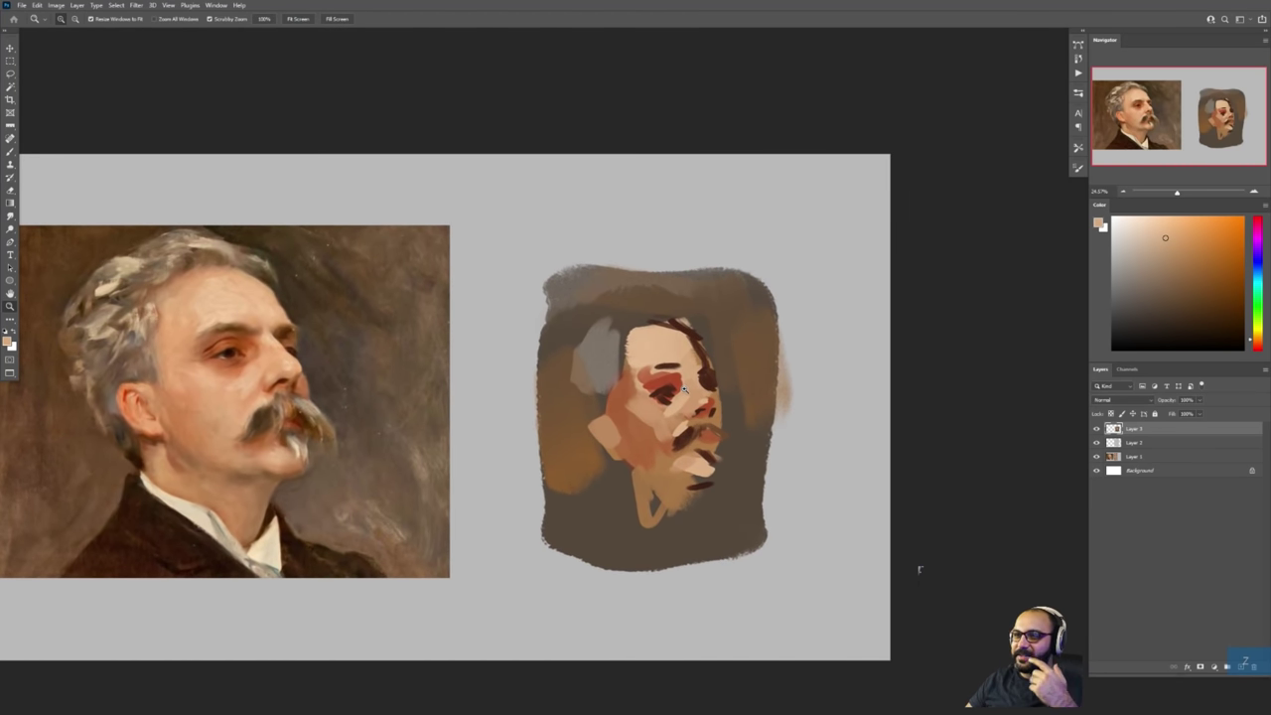
pyautogui.press('b')
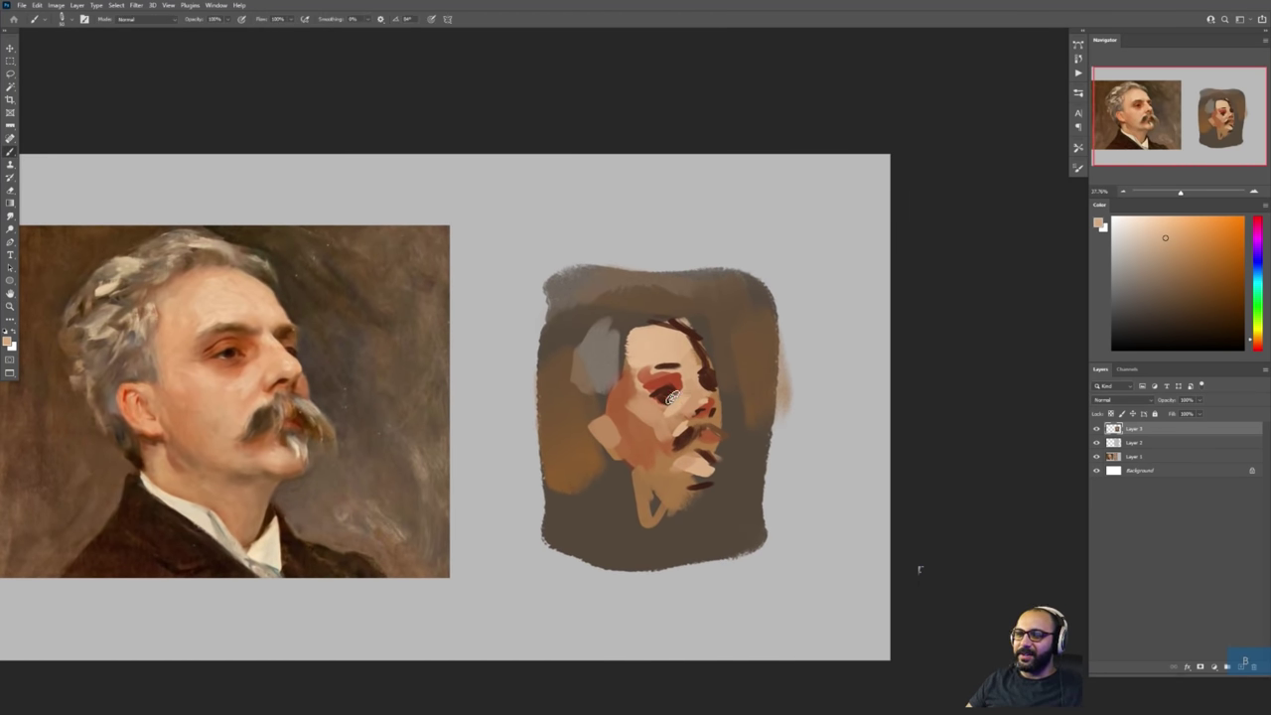
pyautogui.keyDown('alt'); pyautogui.click(665, 382); pyautogui.keyUp('alt')
pyautogui.keyDown('alt'); pyautogui.click(667, 405); pyautogui.keyUp('alt')
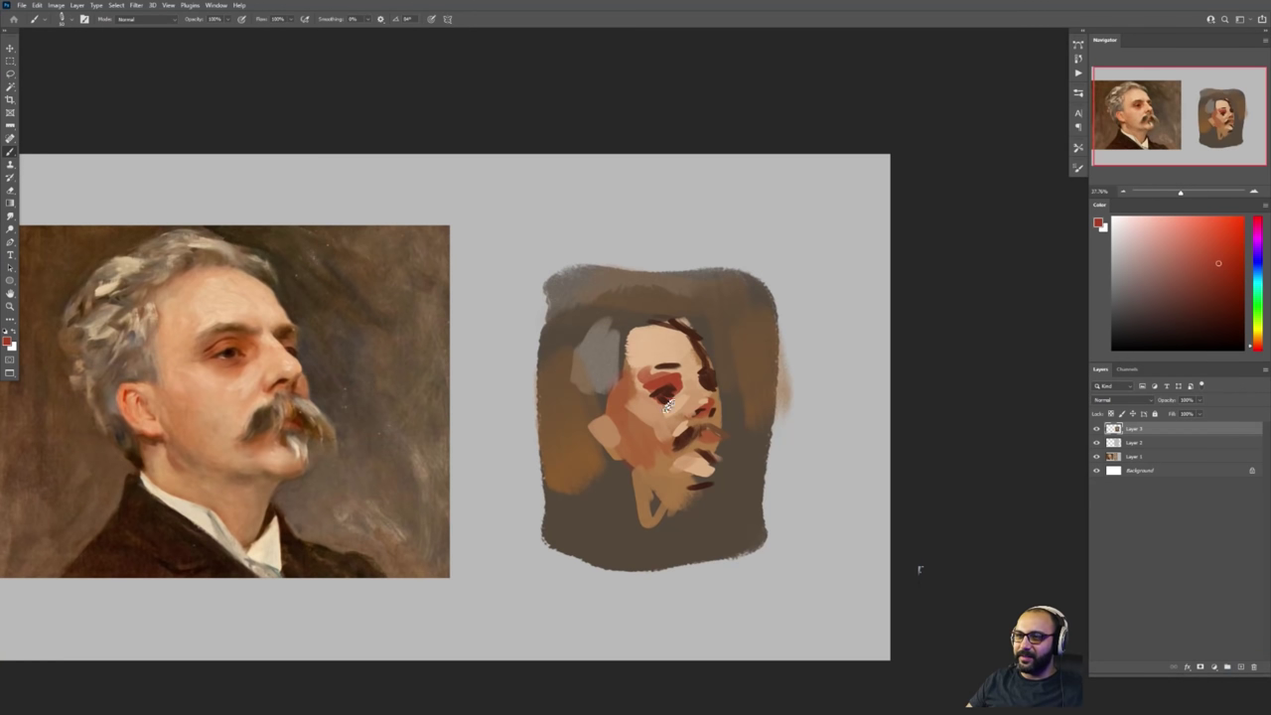
pyautogui.keyDown('alt'); pyautogui.click(661, 394); pyautogui.keyUp('alt')
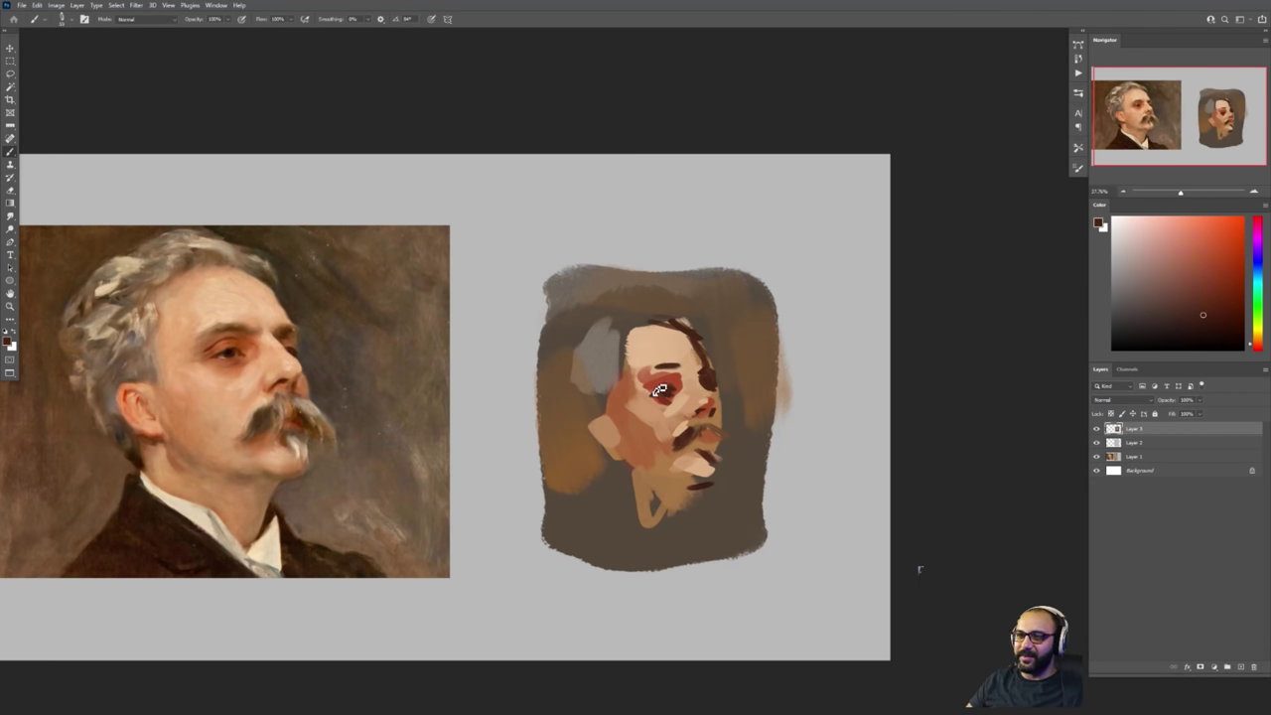
pyautogui.moveTo(655, 390); pyautogui.dragTo(668, 383)
# Refine the tip of the nose and shape the ear with sampled skin, red and dark red-brown strokes
pyautogui.keyDown('alt'); pyautogui.click(703, 391); pyautogui.keyUp('alt')
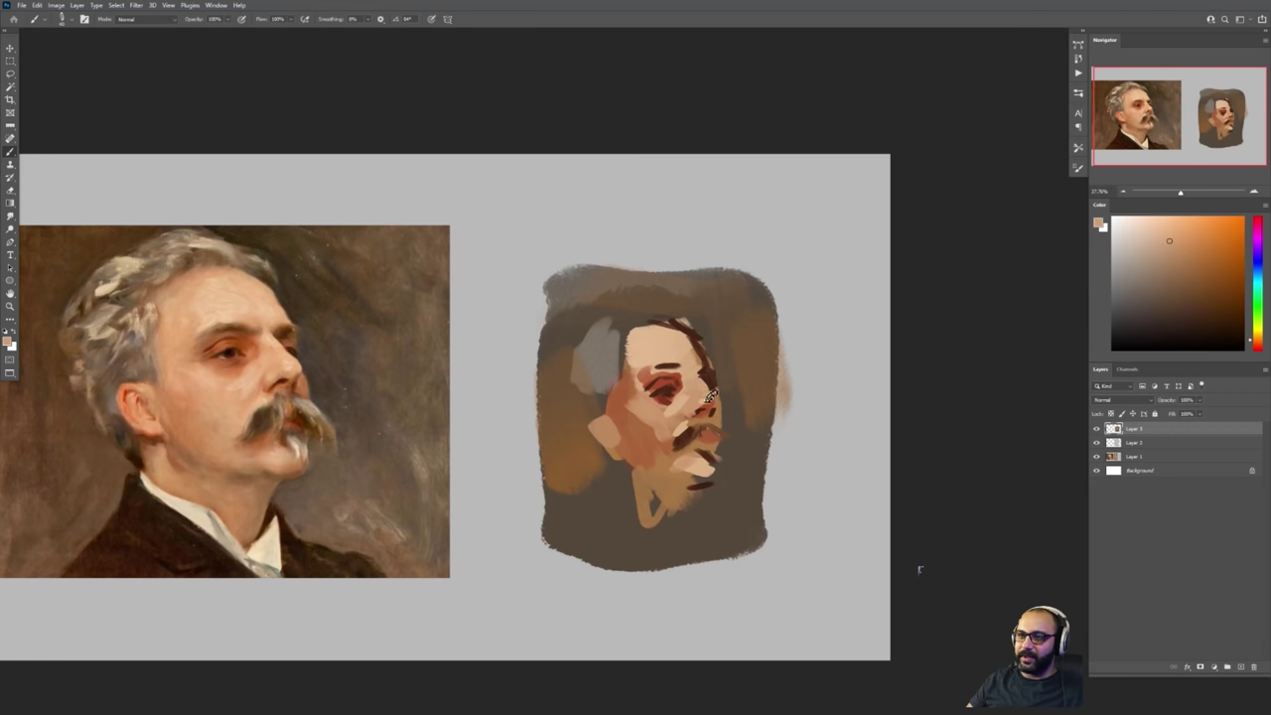
pyautogui.keyDown('alt'); pyautogui.click(711, 407); pyautogui.keyUp('alt')
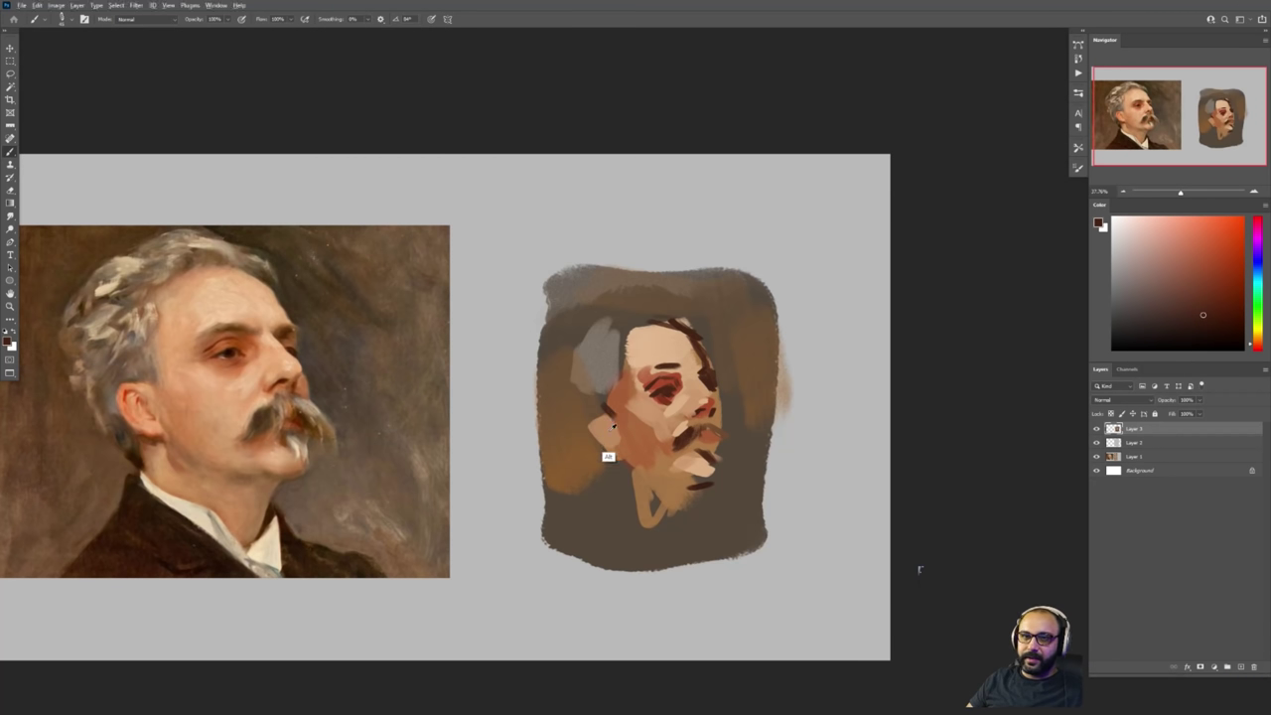
pyautogui.keyDown('alt'); pyautogui.click(690, 420); pyautogui.keyUp('alt')
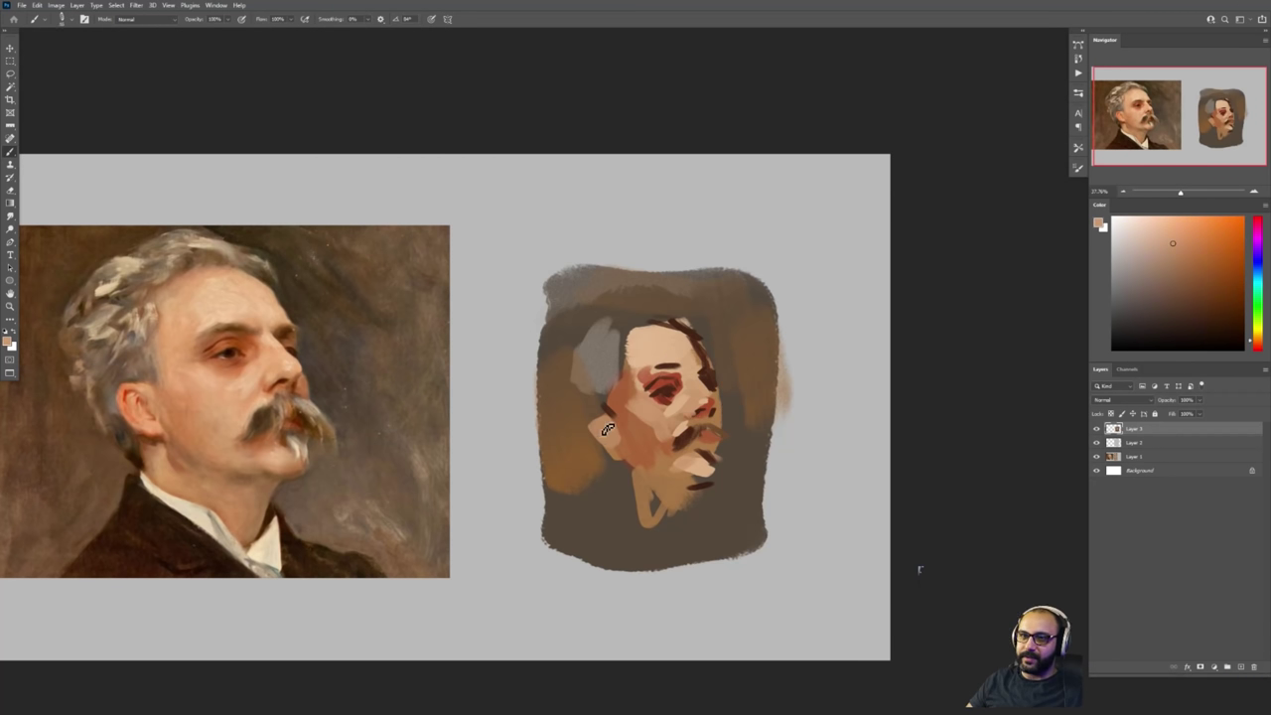
pyautogui.keyDown('alt'); pyautogui.click(663, 383); pyautogui.keyUp('alt')
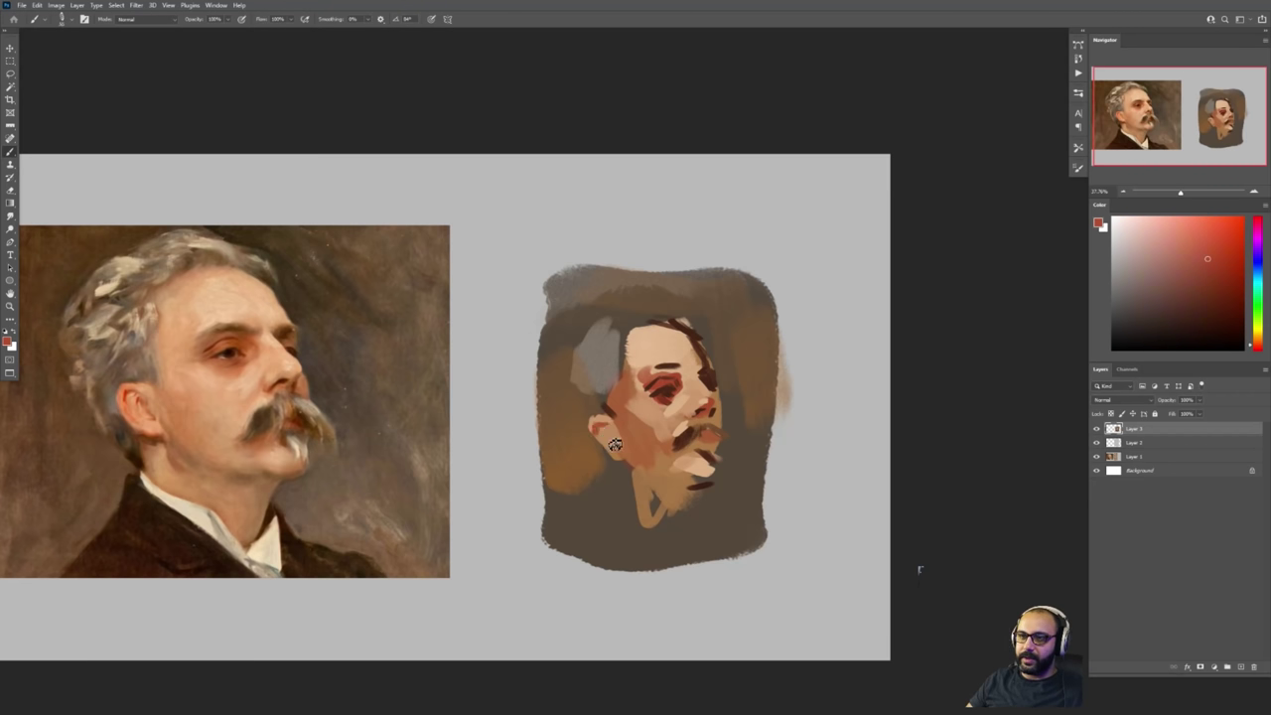
pyautogui.keyDown('alt'); pyautogui.click(664, 405); pyautogui.keyUp('alt')
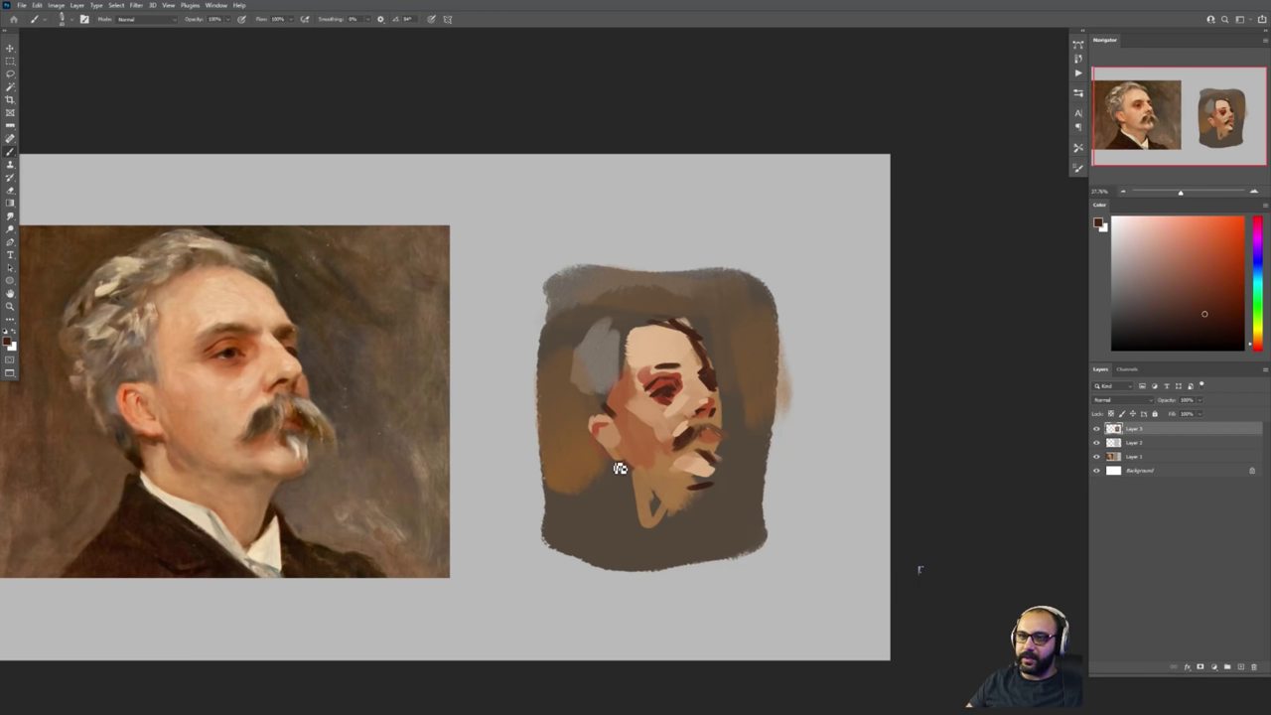
# Paint light skin planes on the neck and clean up the edge beneath the chin by erasing and covering with backdrop brown
pyautogui.keyDown('alt'); pyautogui.click(653, 425); pyautogui.keyUp('alt')
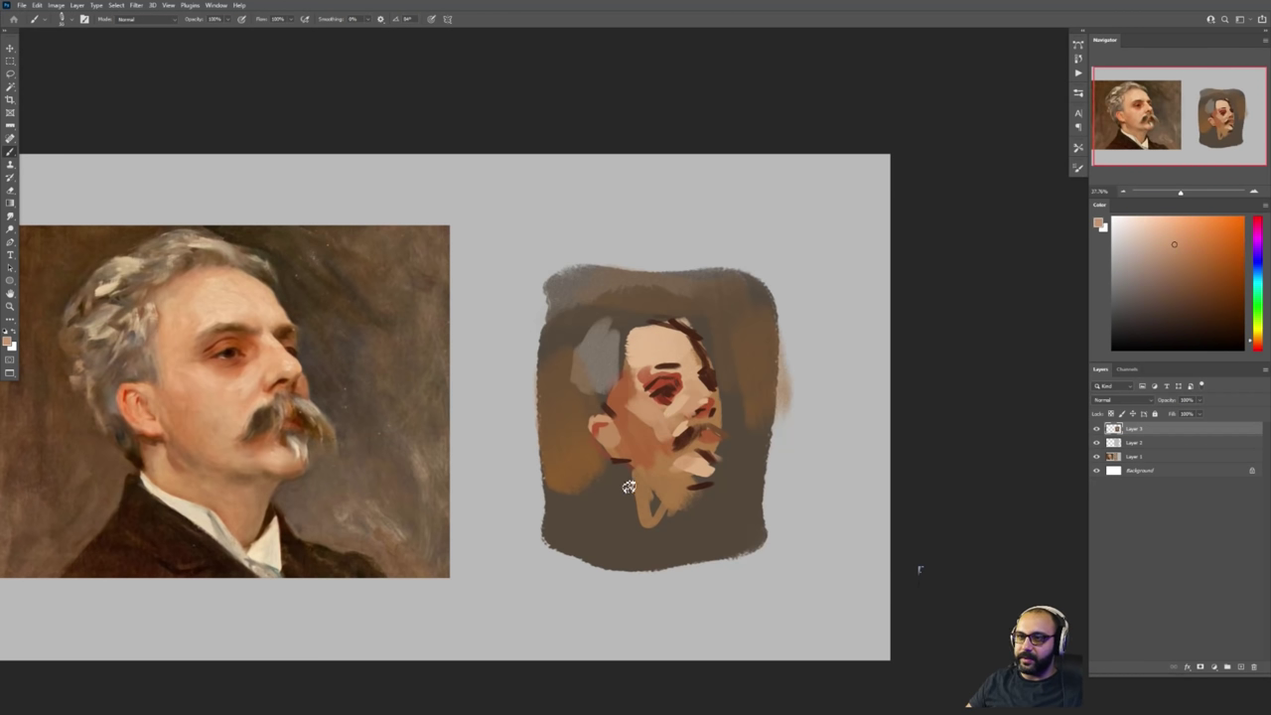
pyautogui.moveTo(620, 484); pyautogui.dragTo(677, 528)
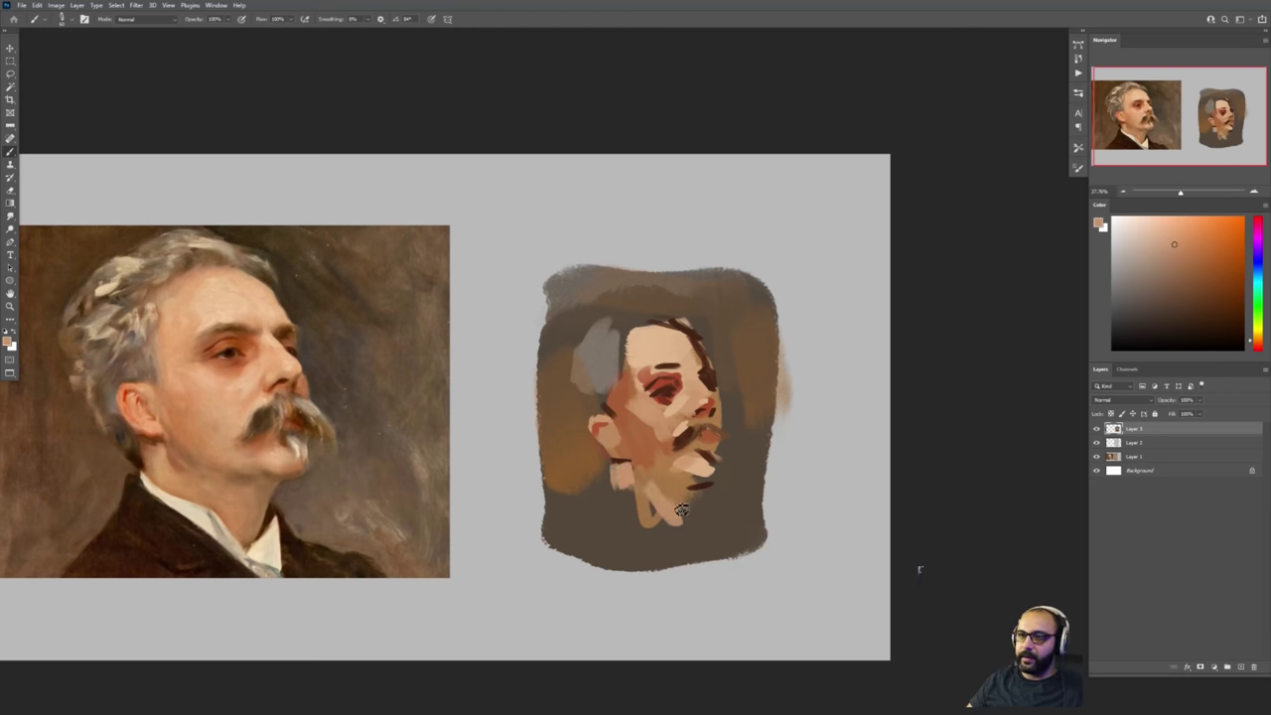
pyautogui.press('e')
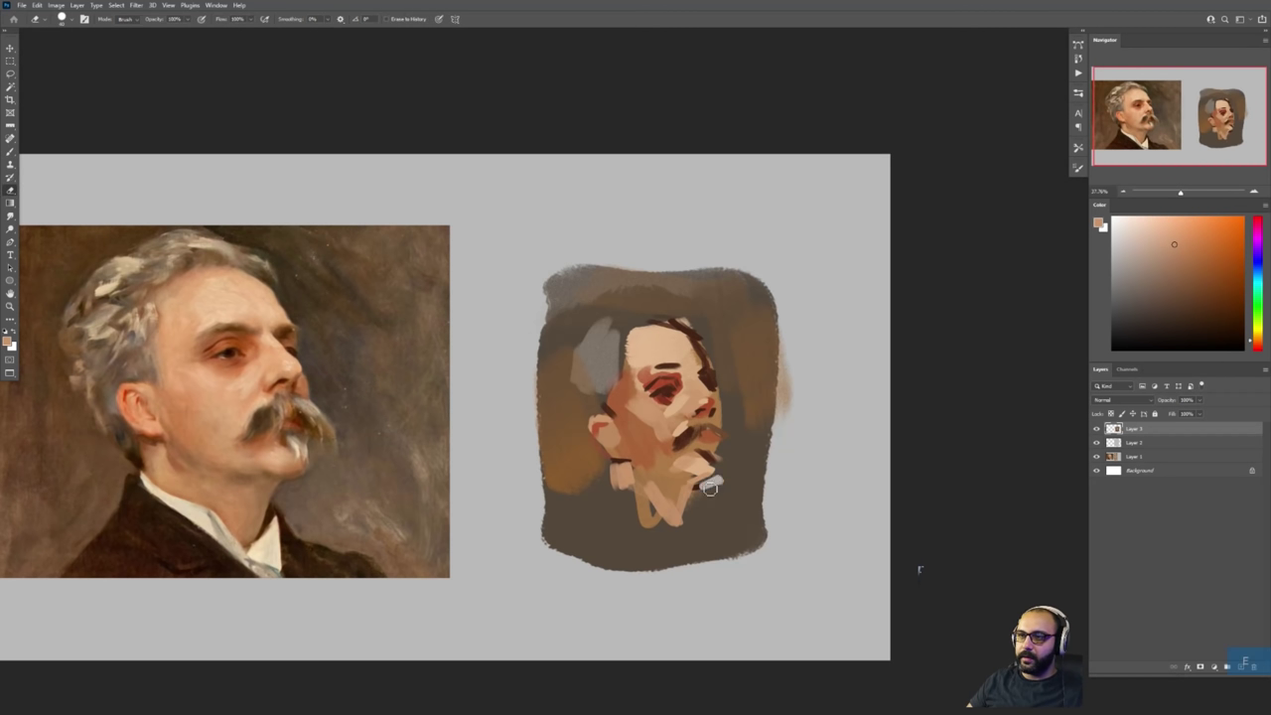
pyautogui.press('b')
pyautogui.keyDown('alt'); pyautogui.click(706, 488); pyautogui.keyUp('alt')
pyautogui.moveTo(704, 489); pyautogui.dragTo(703, 487)
# Extend the grey hair over the top of the forehead and add lighter grey strokes at the crown and back of the head
pyautogui.keyDown('alt'); pyautogui.click(597, 361); pyautogui.keyUp('alt')
pyautogui.moveTo(624, 333)
pyautogui.mouseDown()
pyautogui.moveTo(635, 312)
pyautogui.moveTo(689, 313)
pyautogui.mouseUp()
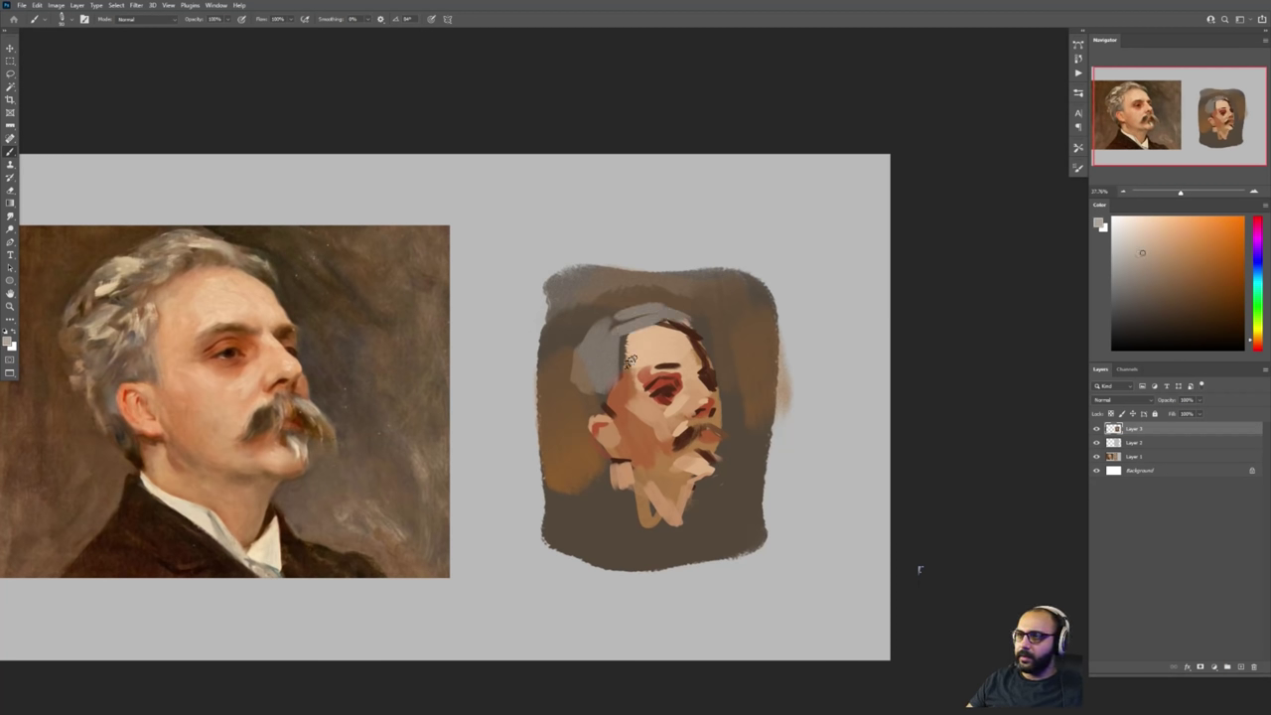
pyautogui.moveTo(611, 328)
pyautogui.mouseDown()
pyautogui.moveTo(576, 339)
pyautogui.moveTo(585, 321)
pyautogui.mouseUp()
pyautogui.moveTo(628, 327)
pyautogui.mouseDown()
pyautogui.moveTo(573, 336)
pyautogui.moveTo(559, 395)
pyautogui.moveTo(607, 464)
pyautogui.mouseUp()
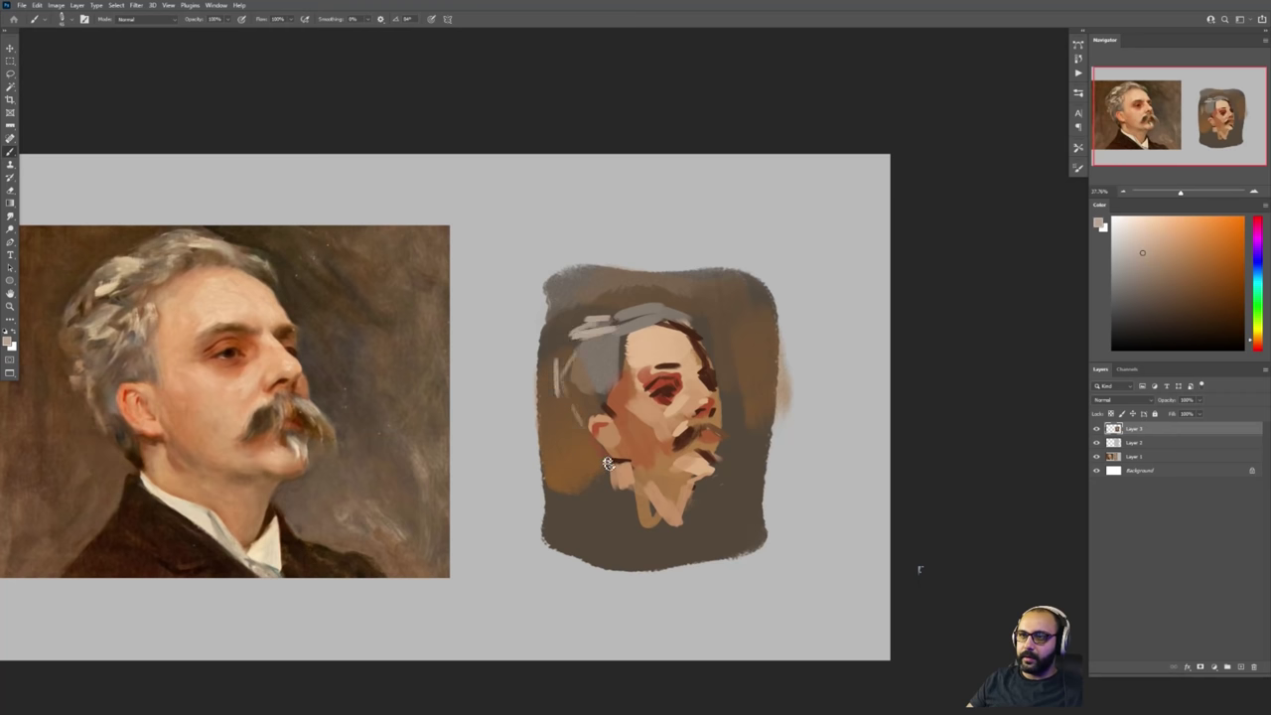
# Block in the jacket with dark red-brown strokes and paint the shirt collar in a pale warm grey
pyautogui.keyDown('alt'); pyautogui.click(711, 389); pyautogui.keyUp('alt')
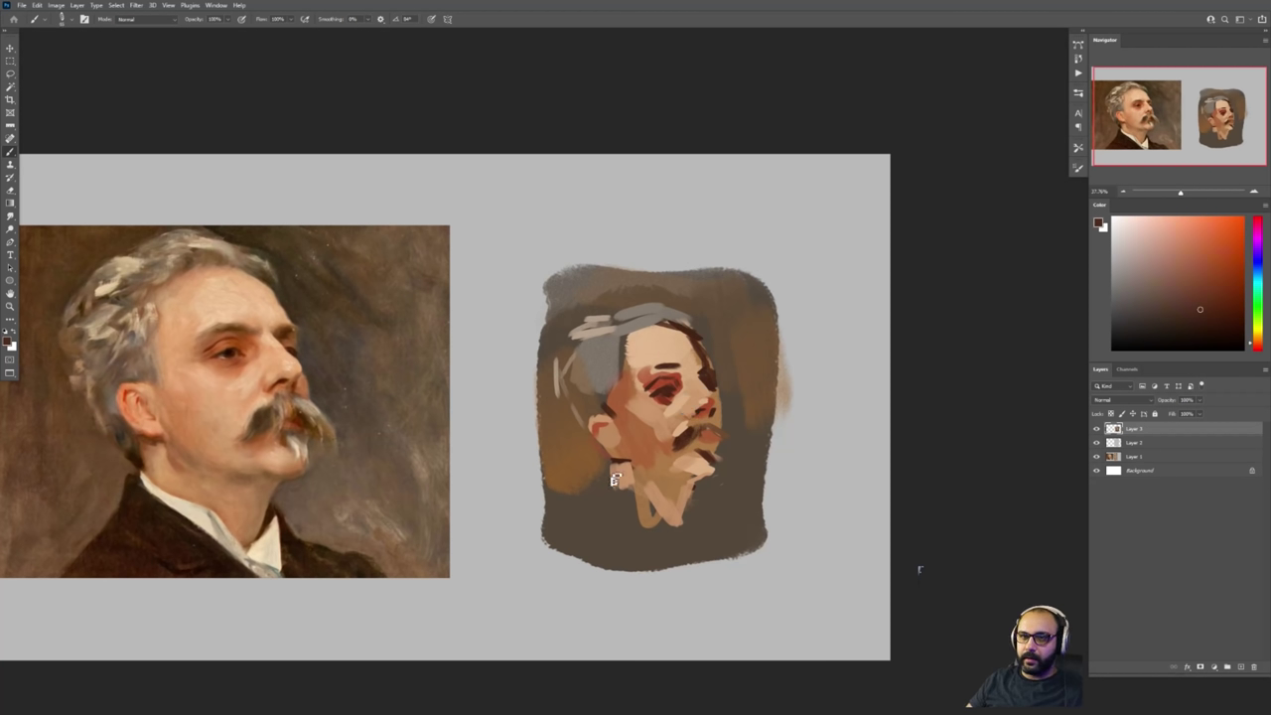
pyautogui.moveTo(621, 463)
pyautogui.mouseDown()
pyautogui.moveTo(599, 453)
pyautogui.moveTo(600, 515)
pyautogui.moveTo(655, 538)
pyautogui.moveTo(610, 525)
pyautogui.mouseUp()
pyautogui.moveTo(698, 498)
pyautogui.mouseDown()
pyautogui.moveTo(688, 517)
pyautogui.moveTo(723, 549)
pyautogui.mouseUp()
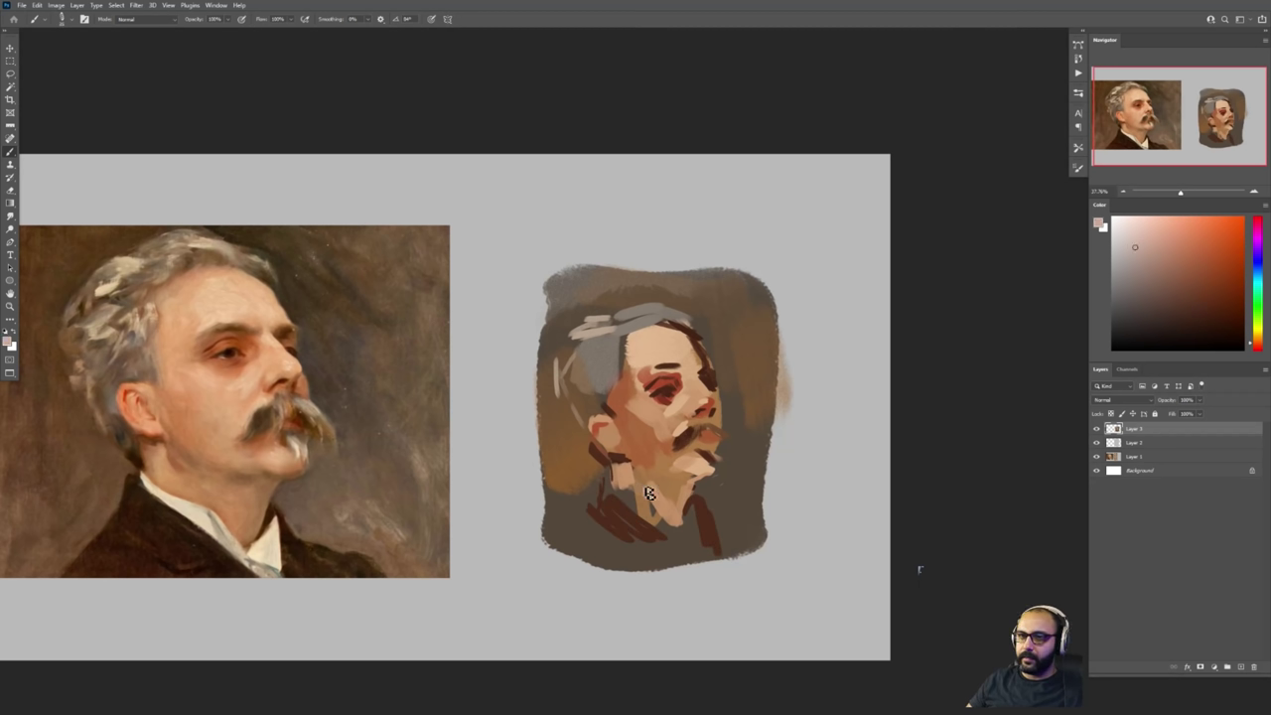
pyautogui.moveTo(1259, 343); pyautogui.dragTo(1258, 336)
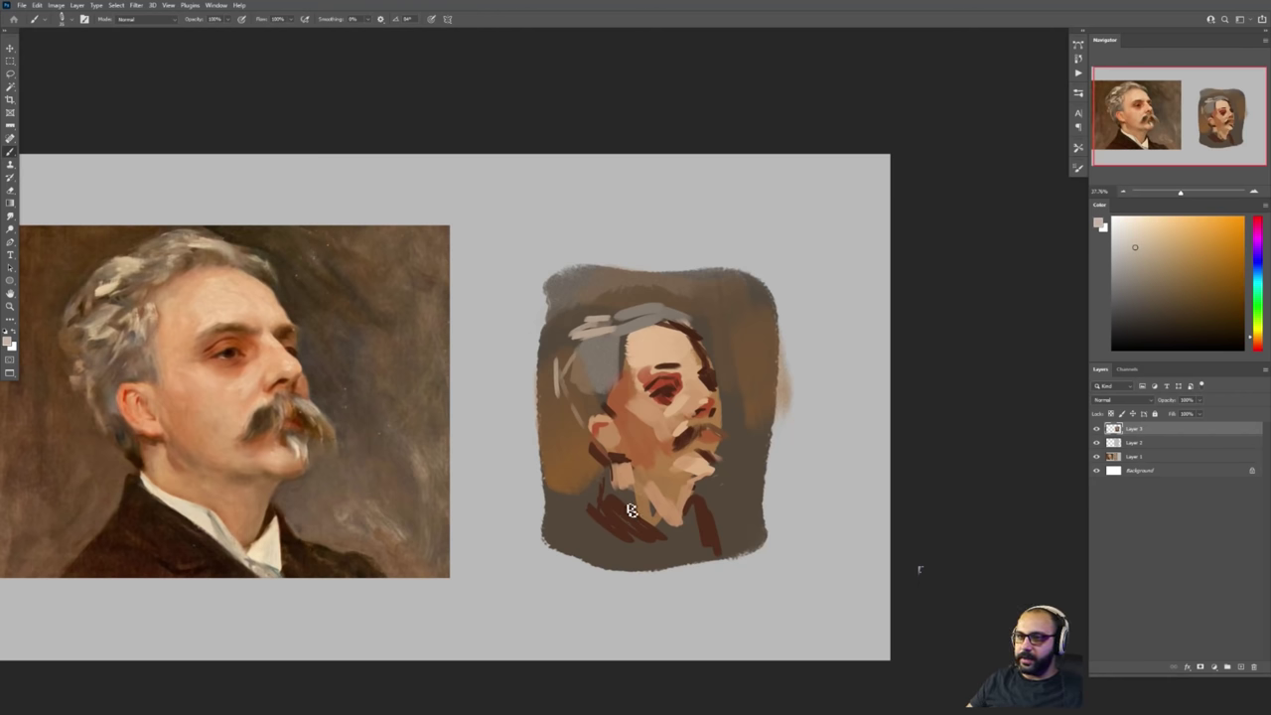
pyautogui.moveTo(630, 509)
pyautogui.mouseDown()
pyautogui.moveTo(641, 501)
pyautogui.moveTo(691, 524)
pyautogui.mouseUp()
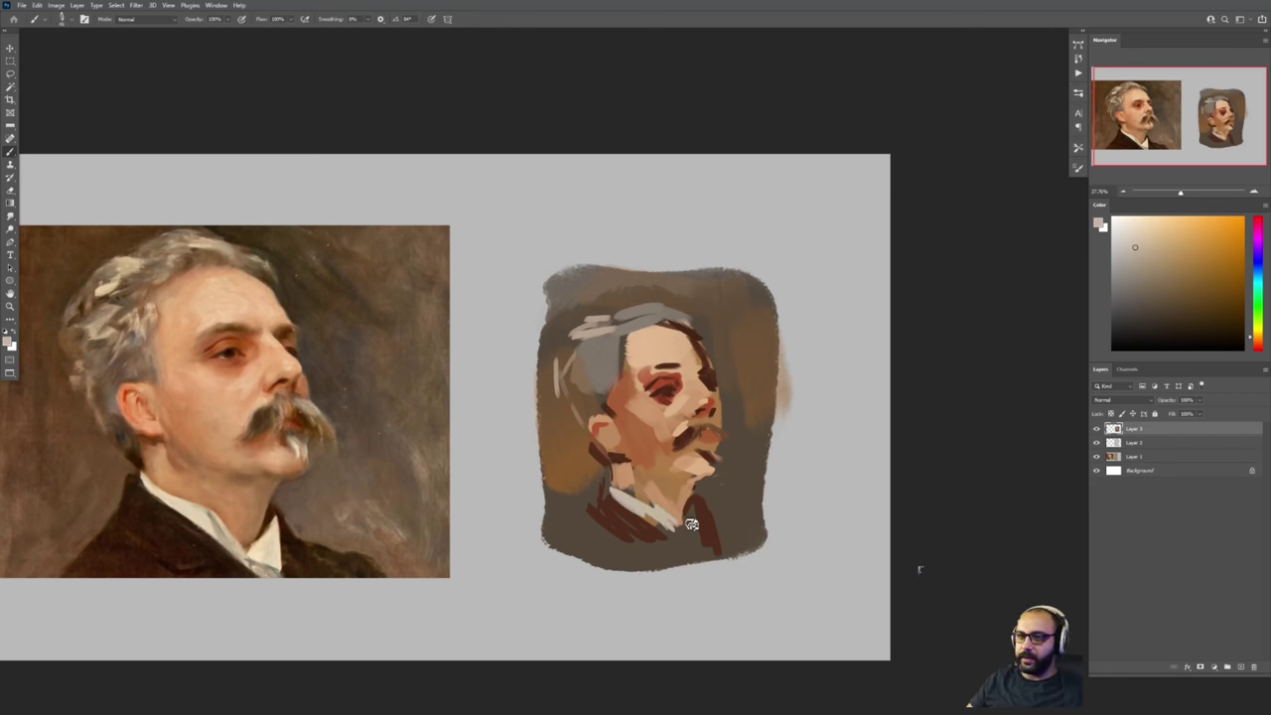
# Merge the speedpaint into a single layer, then scale and place it to the right of the two student studies
pyautogui.press('z')
pyautogui.moveTo(739, 401); pyautogui.dragTo(676, 423)
pyautogui.hotkey('ctrl', 'e')
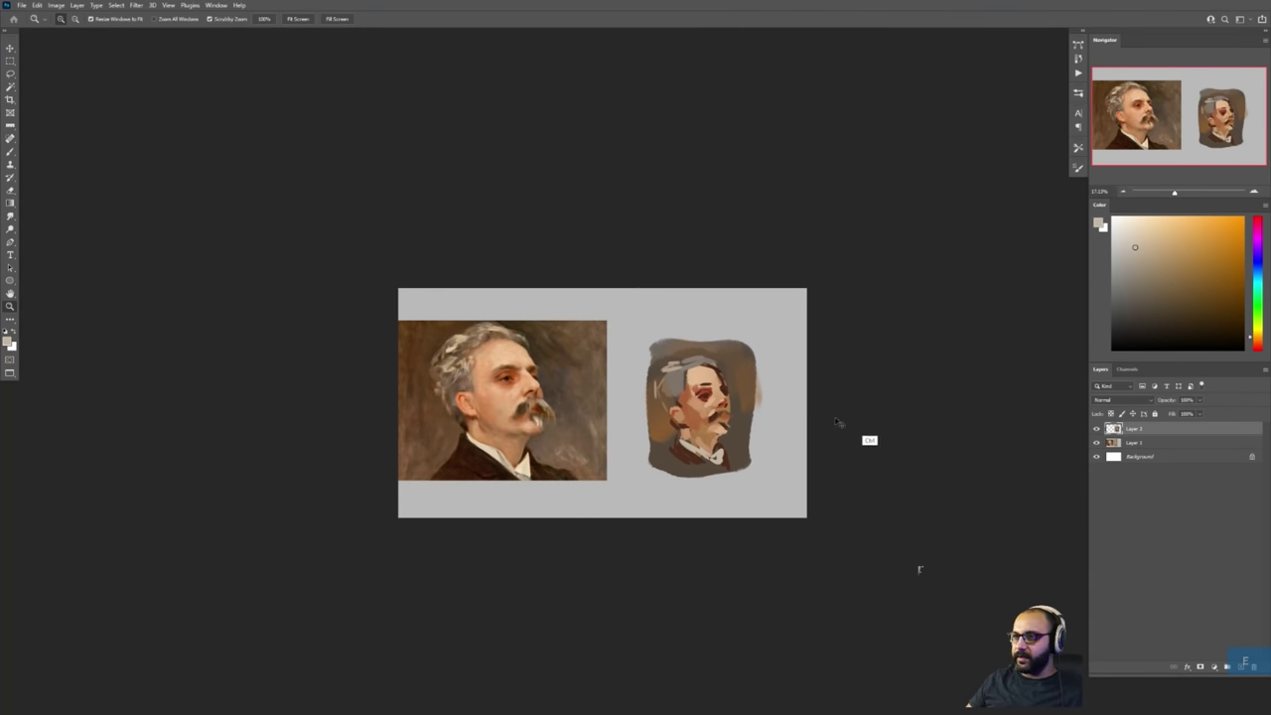
pyautogui.hotkey('ctrl', 't')
pyautogui.moveTo(762, 299); pyautogui.dragTo(692, 388)
pyautogui.moveTo(681, 414); pyautogui.dragTo(775, 317)
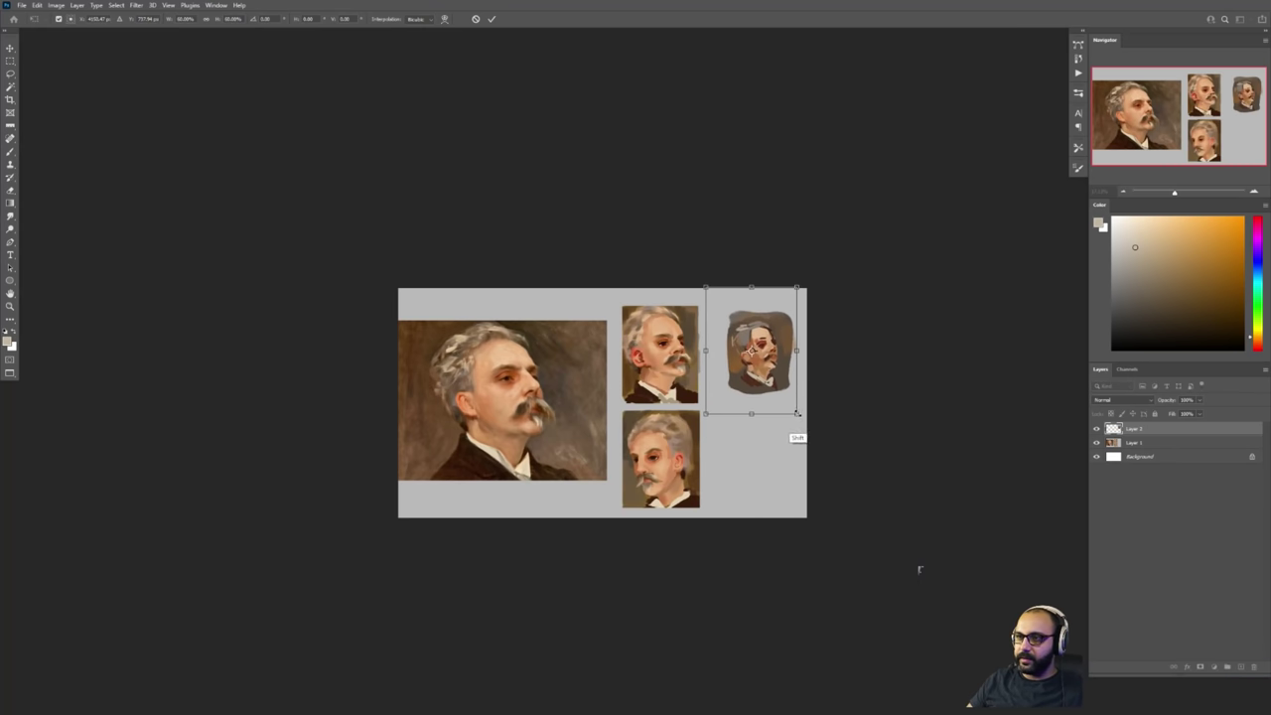
pyautogui.moveTo(797, 415); pyautogui.dragTo(803, 440)
pyautogui.press('Return')
# Trim the far edge of the nose in the speedpaint with dark brown sampled from the backdrop
pyautogui.press('z')
pyautogui.moveTo(756, 373)
pyautogui.mouseDown()
pyautogui.moveTo(808, 369)
pyautogui.moveTo(763, 344)
pyautogui.moveTo(785, 335)
pyautogui.mouseUp()
pyautogui.moveTo(627, 508)
pyautogui.mouseDown()
pyautogui.moveTo(748, 451)
pyautogui.moveTo(751, 477)
pyautogui.mouseUp()
pyautogui.press('b')
pyautogui.keyDown('alt'); pyautogui.click(963, 281); pyautogui.keyUp('alt')
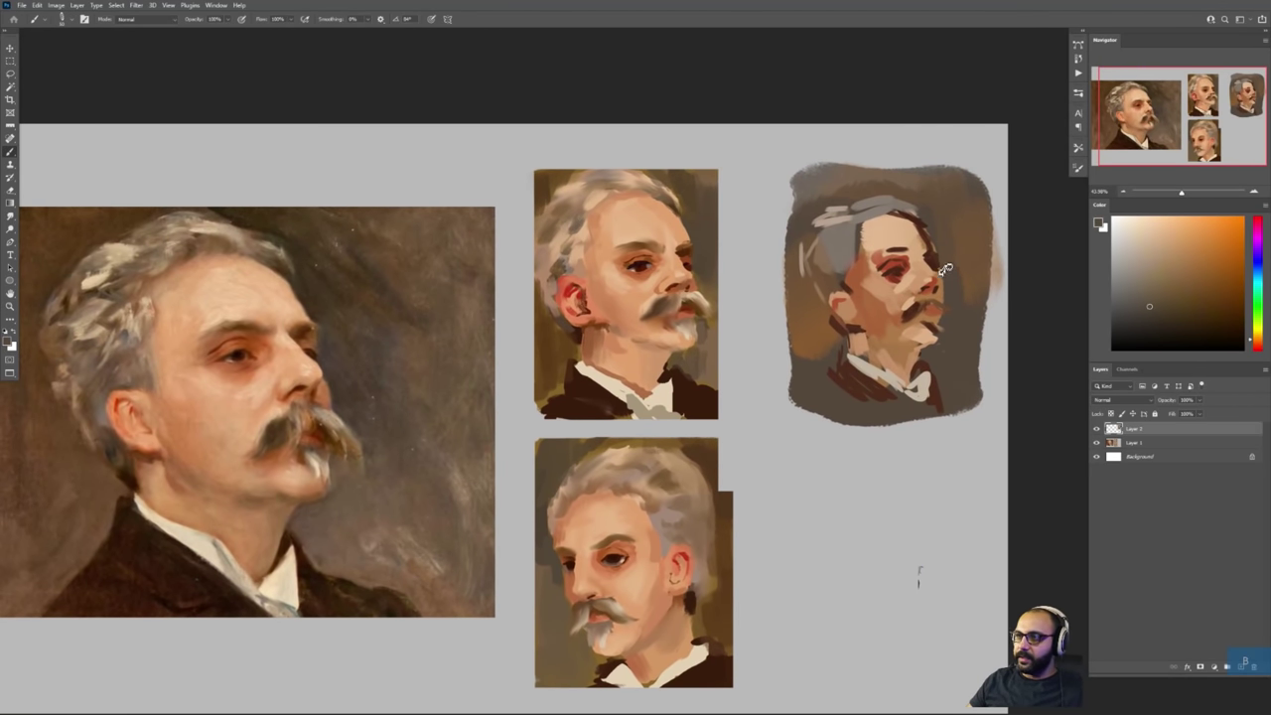
pyautogui.keyDown('alt'); pyautogui.click(938, 275); pyautogui.keyUp('alt')
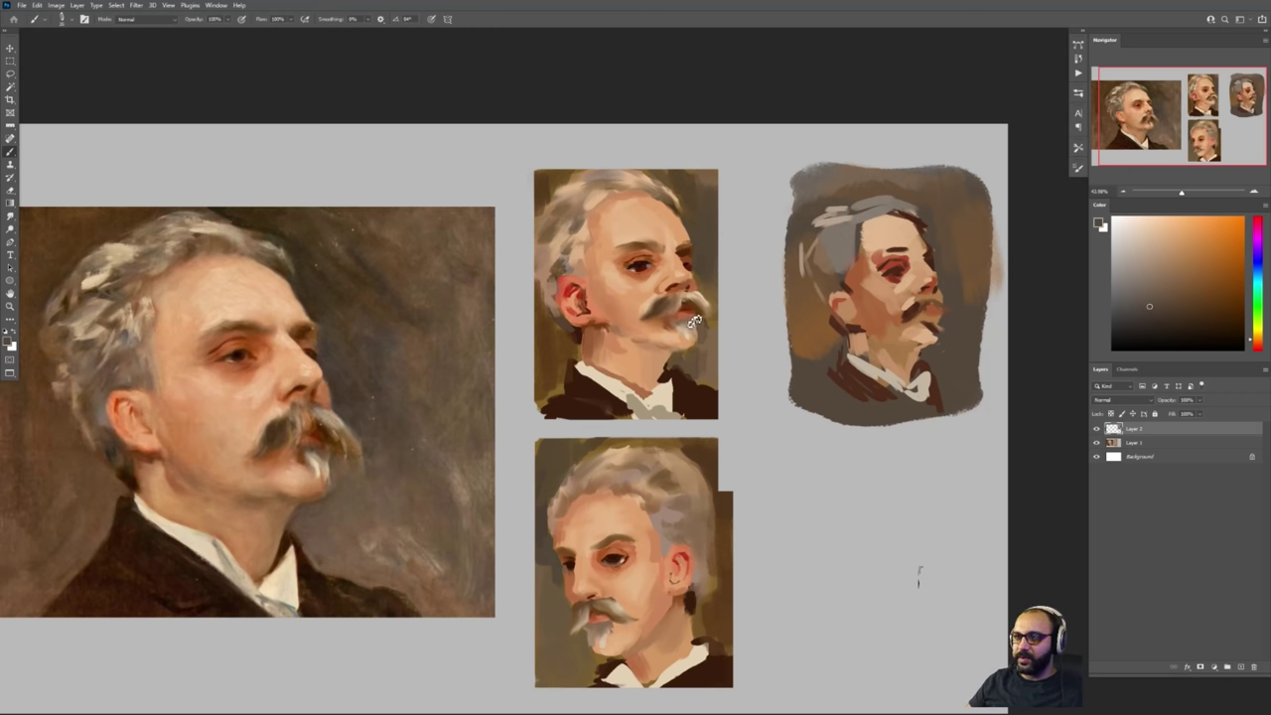
# Paint overlapping swatches of cheek colours sampled from the upper student study on a new layer beside it
pyautogui.moveTo(581, 269); pyautogui.dragTo(629, 278)
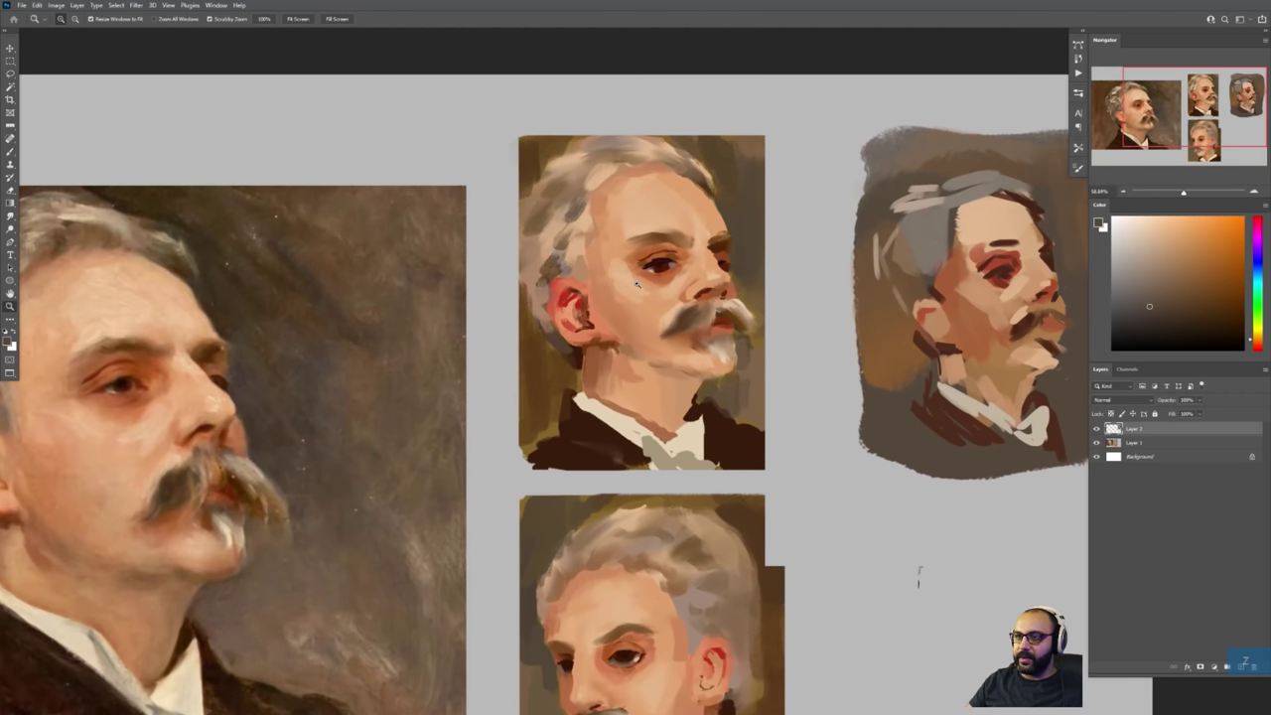
pyautogui.hotkey('ctrl', 'alt', 'shift', 'n')
pyautogui.press('b')
pyautogui.keyDown('alt'); pyautogui.click(625, 282); pyautogui.keyUp('alt')
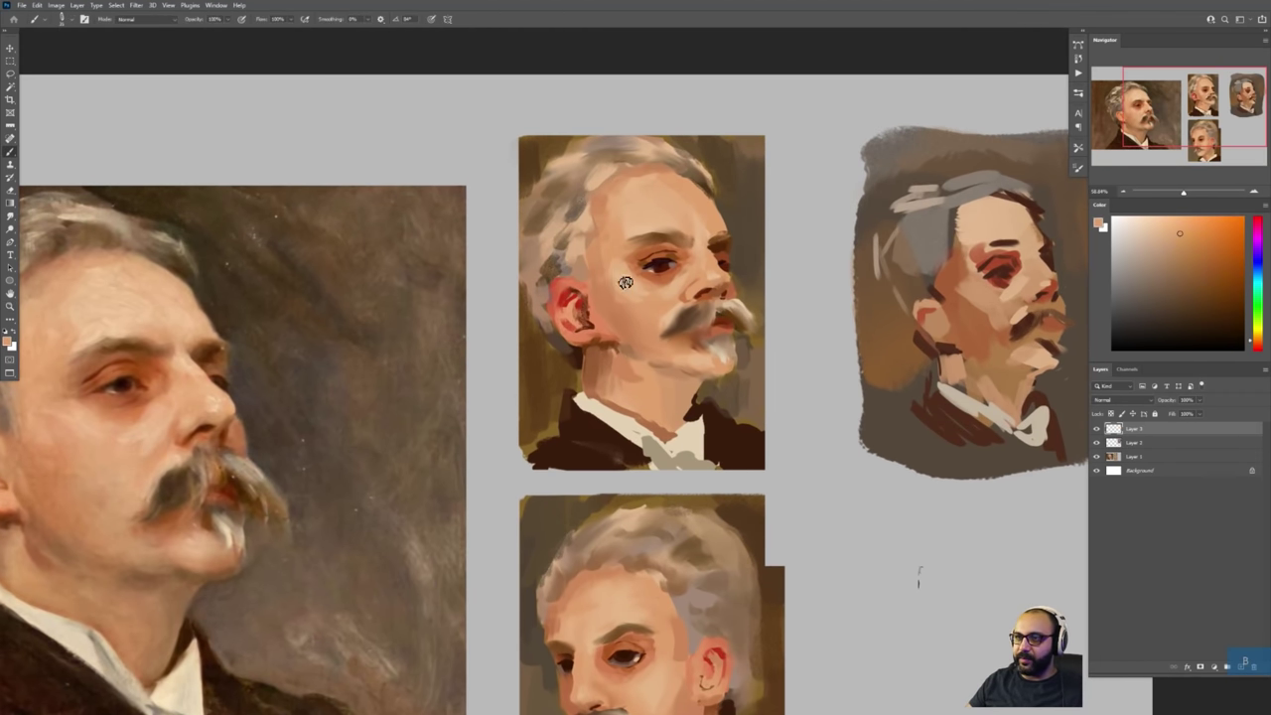
pyautogui.moveTo(422, 173)
pyautogui.mouseDown()
pyautogui.moveTo(426, 204)
pyautogui.moveTo(609, 298)
pyautogui.moveTo(467, 260)
pyautogui.mouseUp()
pyautogui.keyDown('alt'); pyautogui.click(608, 301); pyautogui.keyUp('alt')
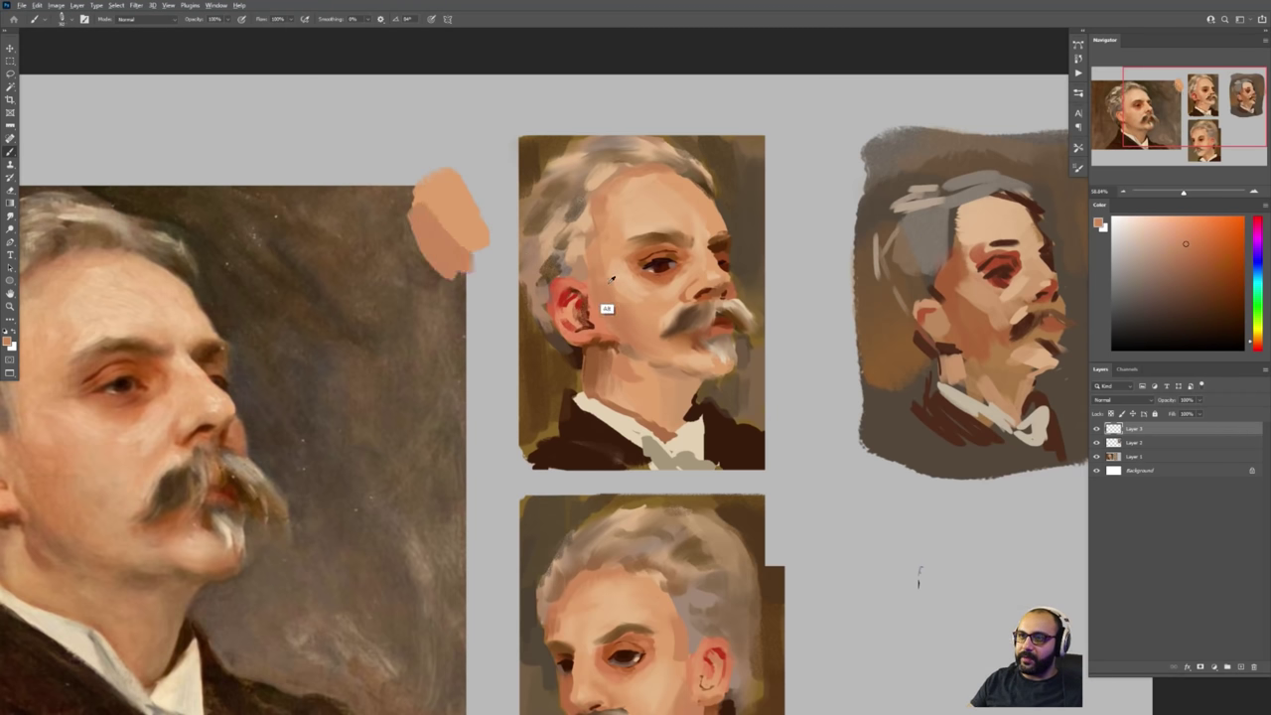
pyautogui.keyDown('alt'); pyautogui.click(631, 284); pyautogui.keyUp('alt')
pyautogui.moveTo(443, 192)
pyautogui.mouseDown()
pyautogui.moveTo(476, 227)
pyautogui.moveTo(473, 261)
pyautogui.mouseUp()
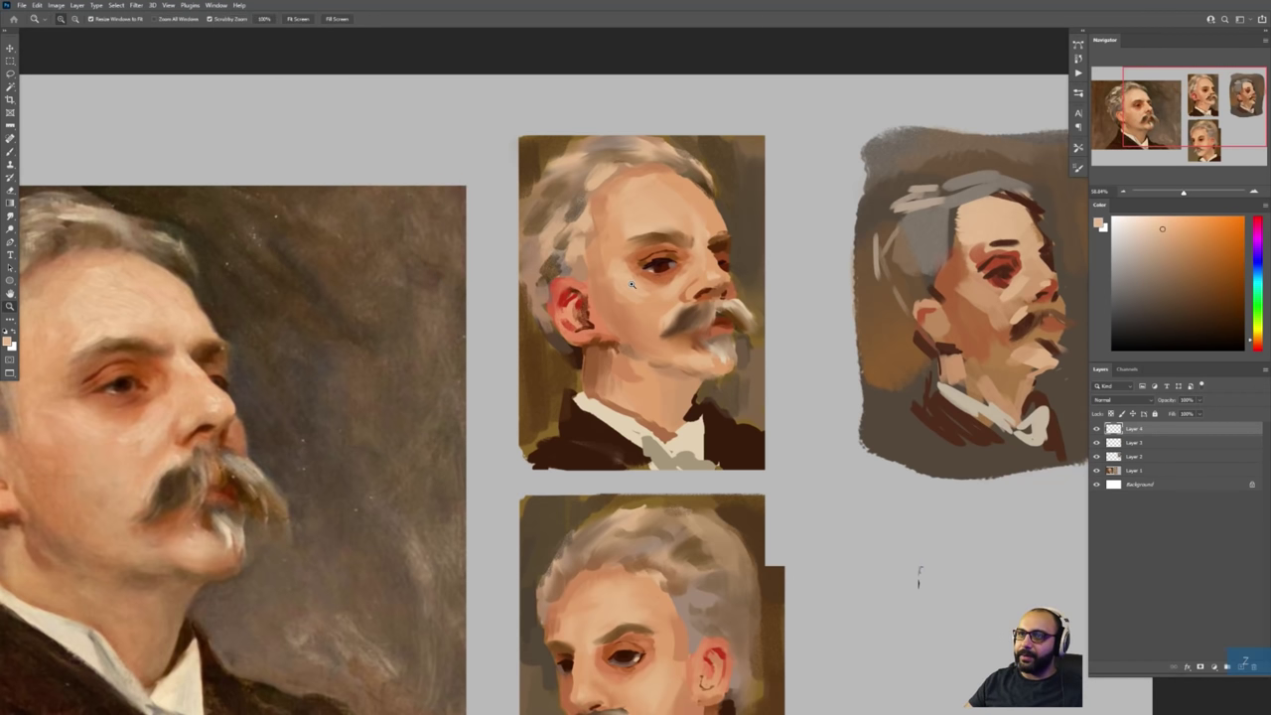
# Mark the cheek and temple plane edges on the upper student study with thin red lines
pyautogui.moveTo(630, 283); pyautogui.dragTo(638, 285)
pyautogui.press('d')
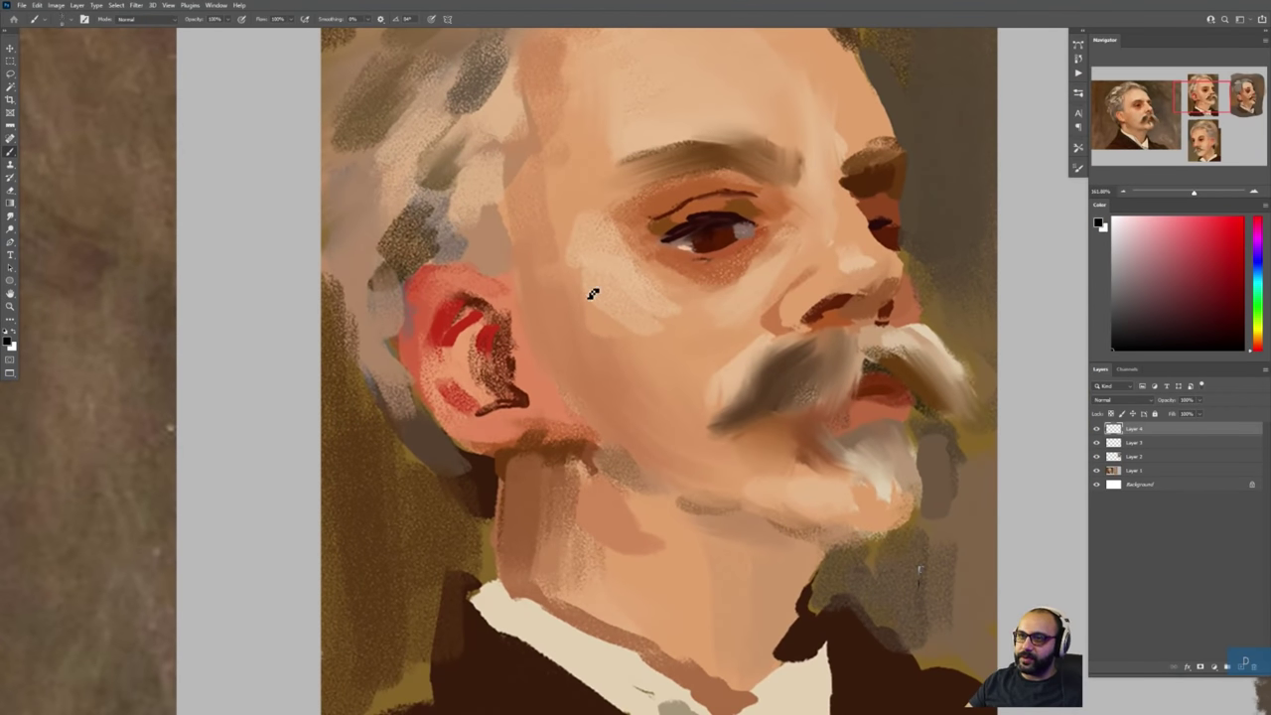
pyautogui.click(1230, 238)
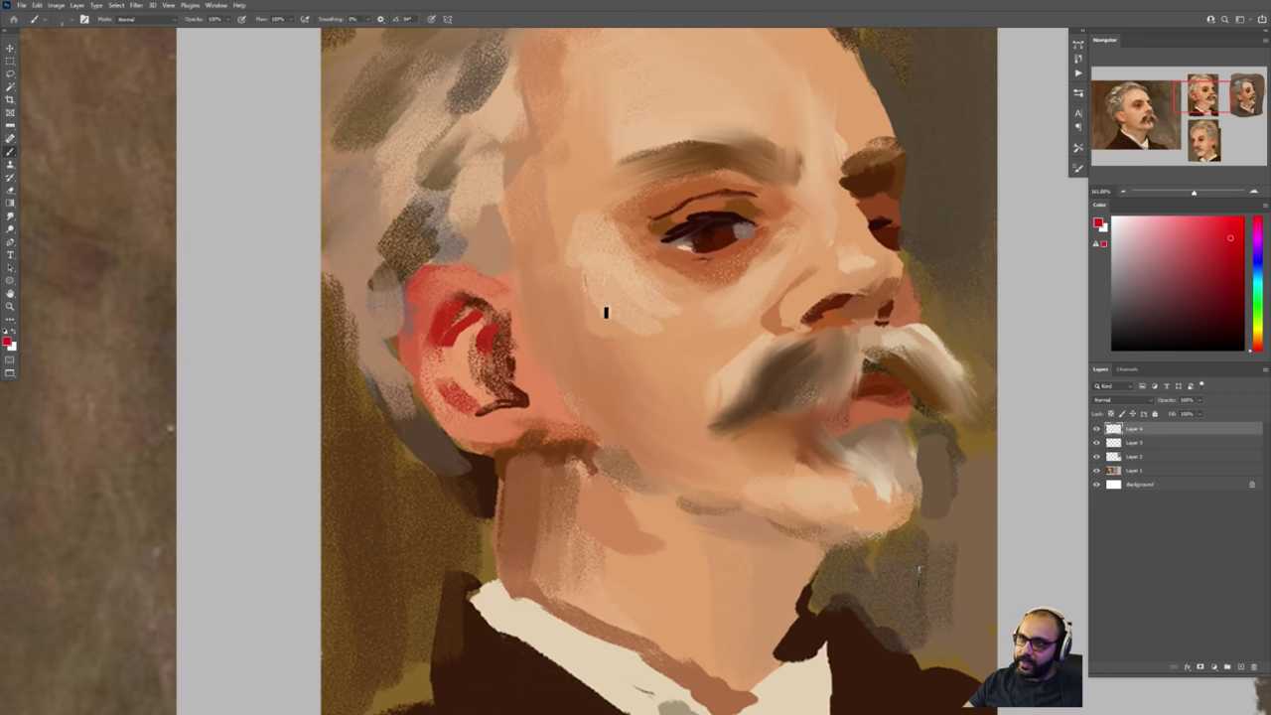
pyautogui.moveTo(620, 281); pyautogui.dragTo(672, 317)
pyautogui.moveTo(637, 261); pyautogui.dragTo(683, 300)
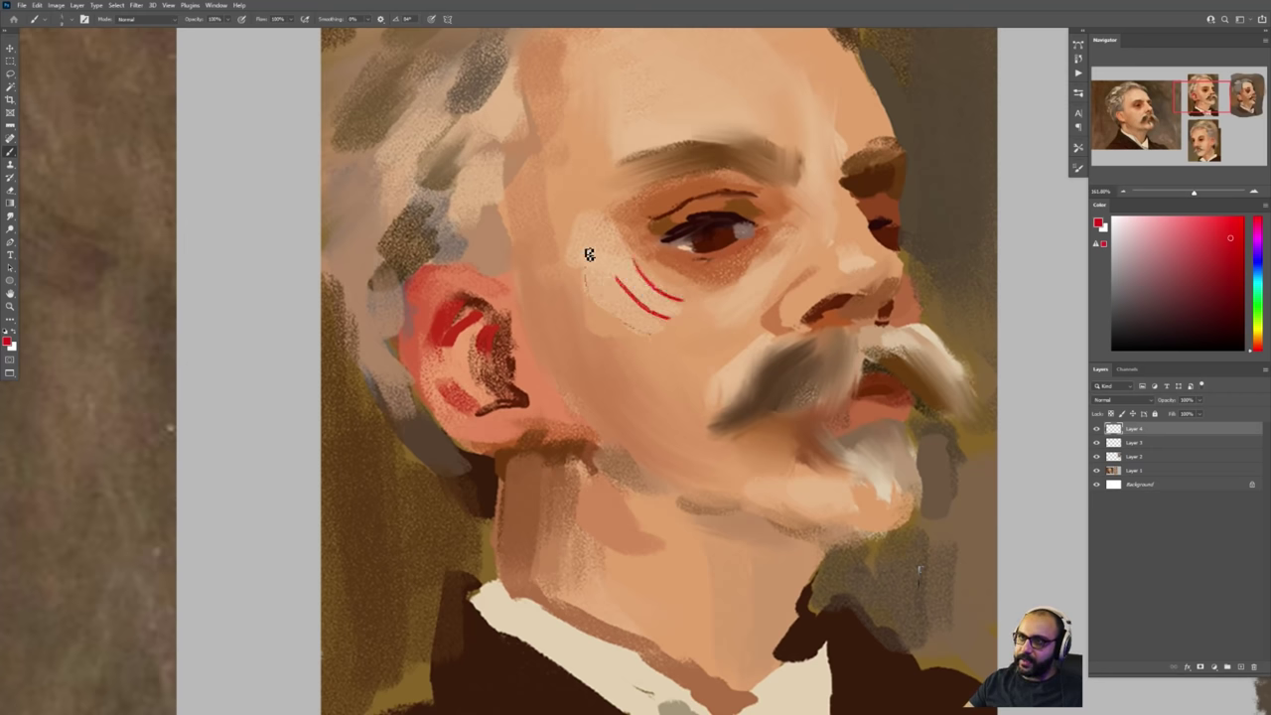
pyautogui.moveTo(581, 217); pyautogui.dragTo(571, 269)
pyautogui.moveTo(548, 168); pyautogui.dragTo(564, 257)
# Delete the layer holding the red marks and add a new empty layer
pyautogui.press('z')
pyautogui.moveTo(687, 218); pyautogui.dragTo(645, 217)
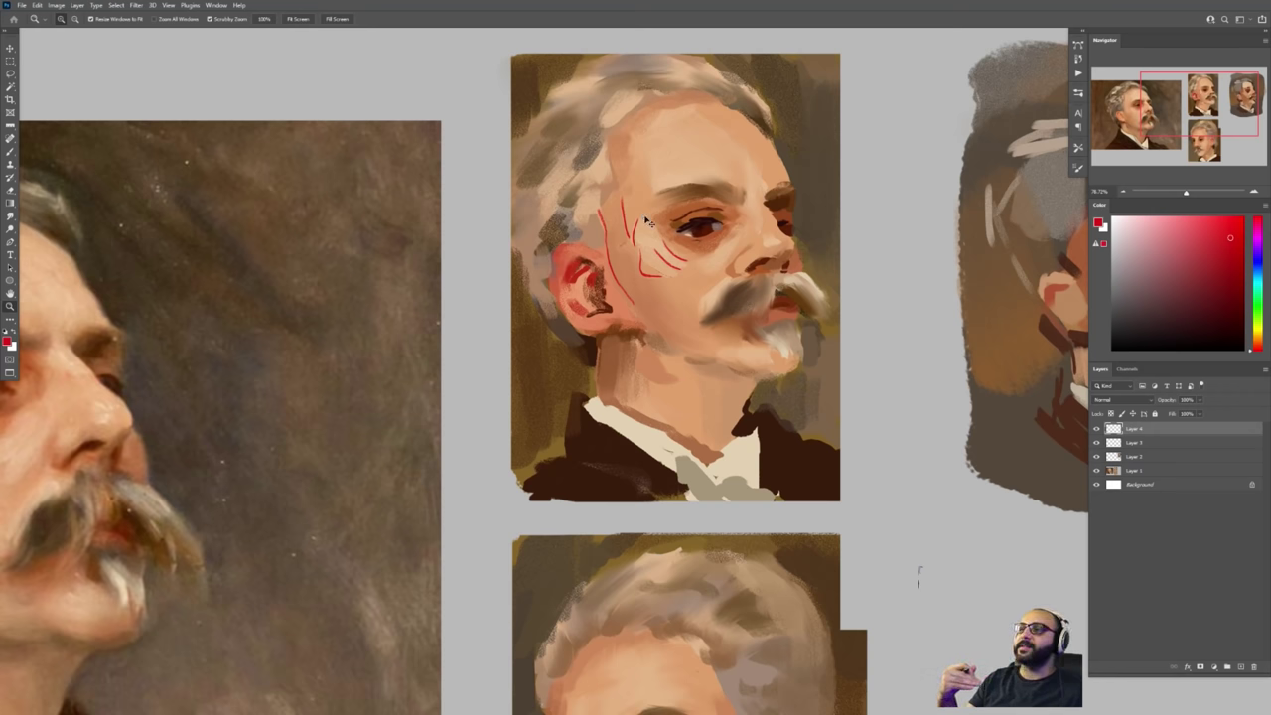
pyautogui.press('Delete')
pyautogui.hotkey('ctrl', 'shift', 'alt', 'n')
# Sample several skin colours across the cheek and under-eye area of the upper student study to compare their values and hues
pyautogui.press('b')
pyautogui.keyDown('alt'); pyautogui.click(657, 289); pyautogui.keyUp('alt')
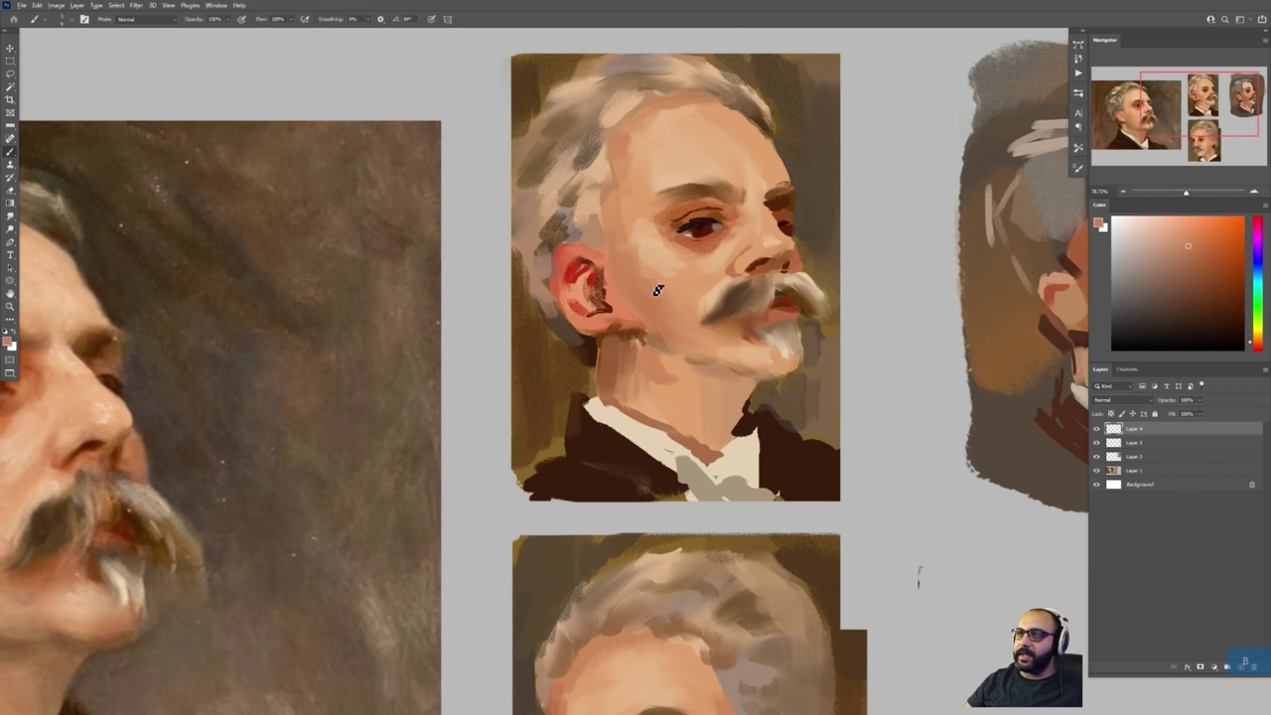
pyautogui.scroll(-3, 679, 273)
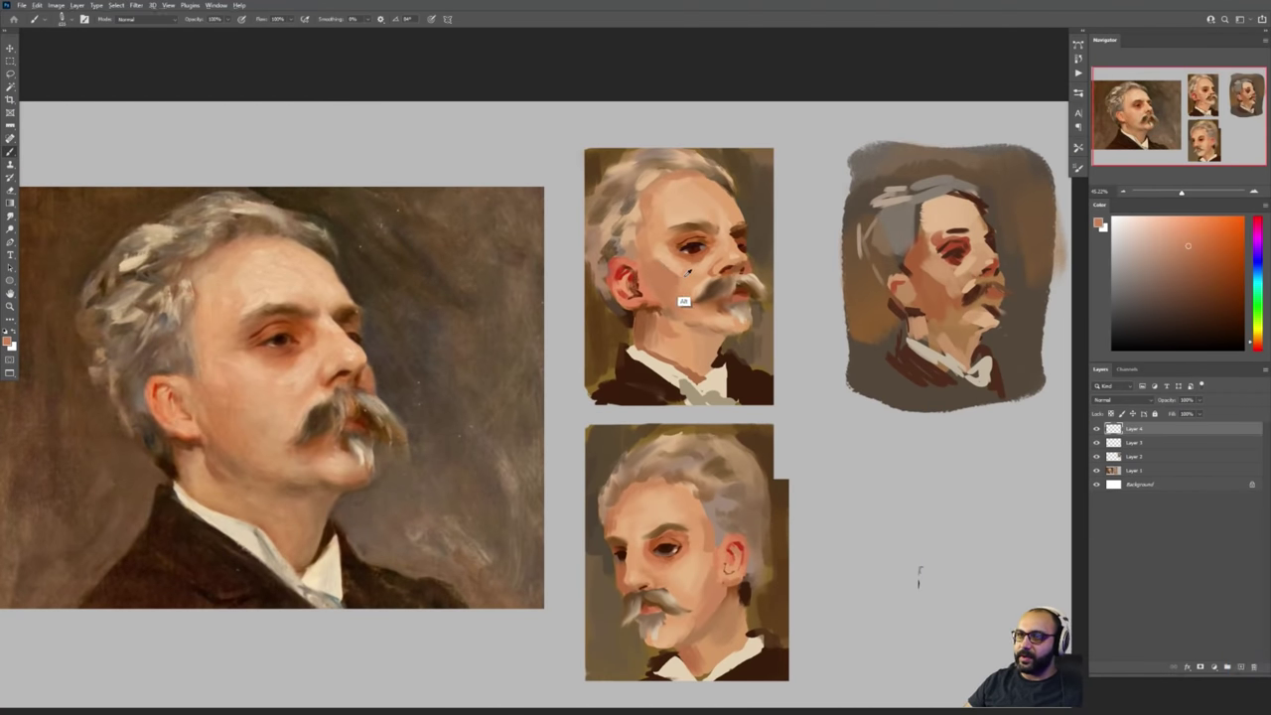
pyautogui.keyDown('alt'); pyautogui.click(664, 261); pyautogui.keyUp('alt')
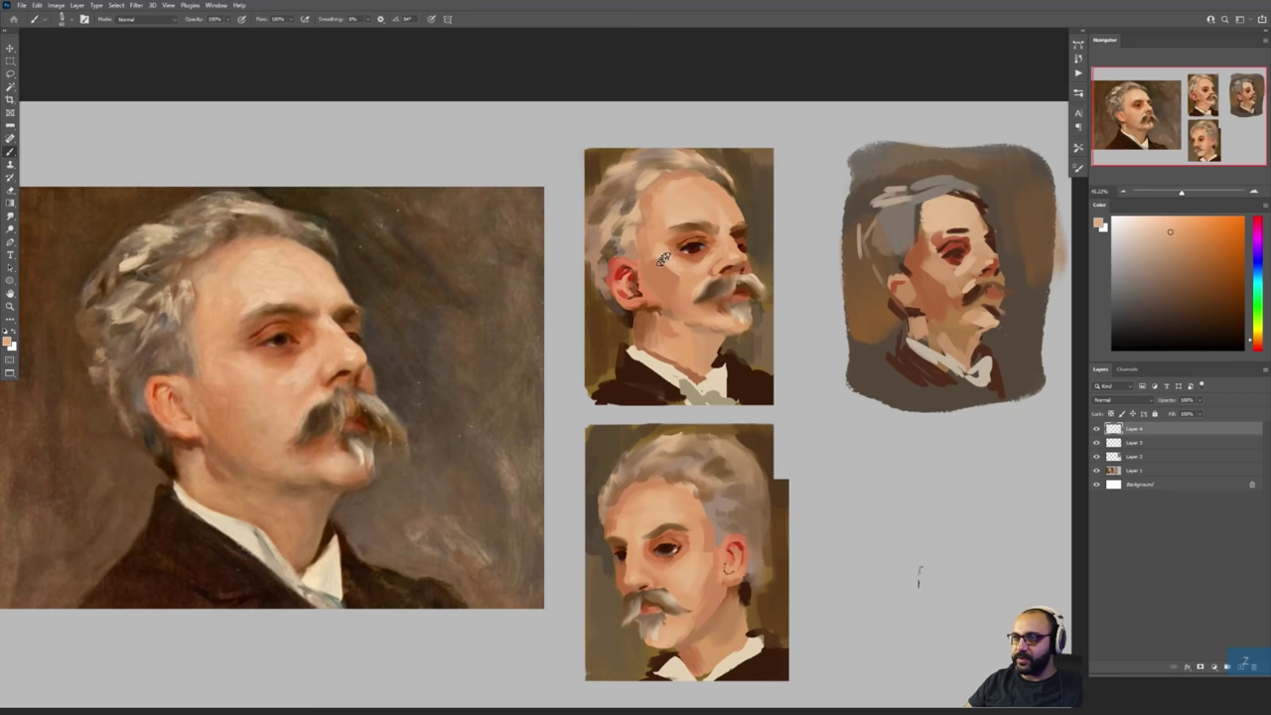
pyautogui.keyDown('alt'); pyautogui.click(688, 260); pyautogui.keyUp('alt')
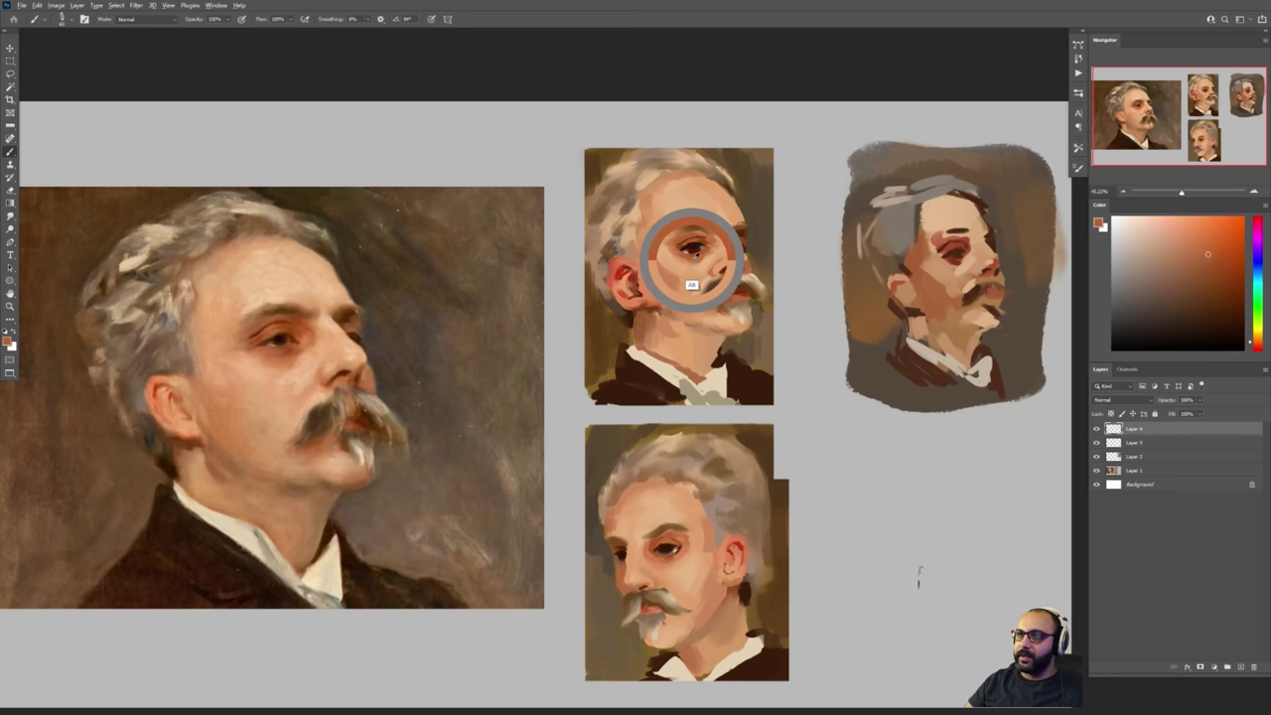
pyautogui.keyDown('alt'); pyautogui.click(688, 272); pyautogui.keyUp('alt')
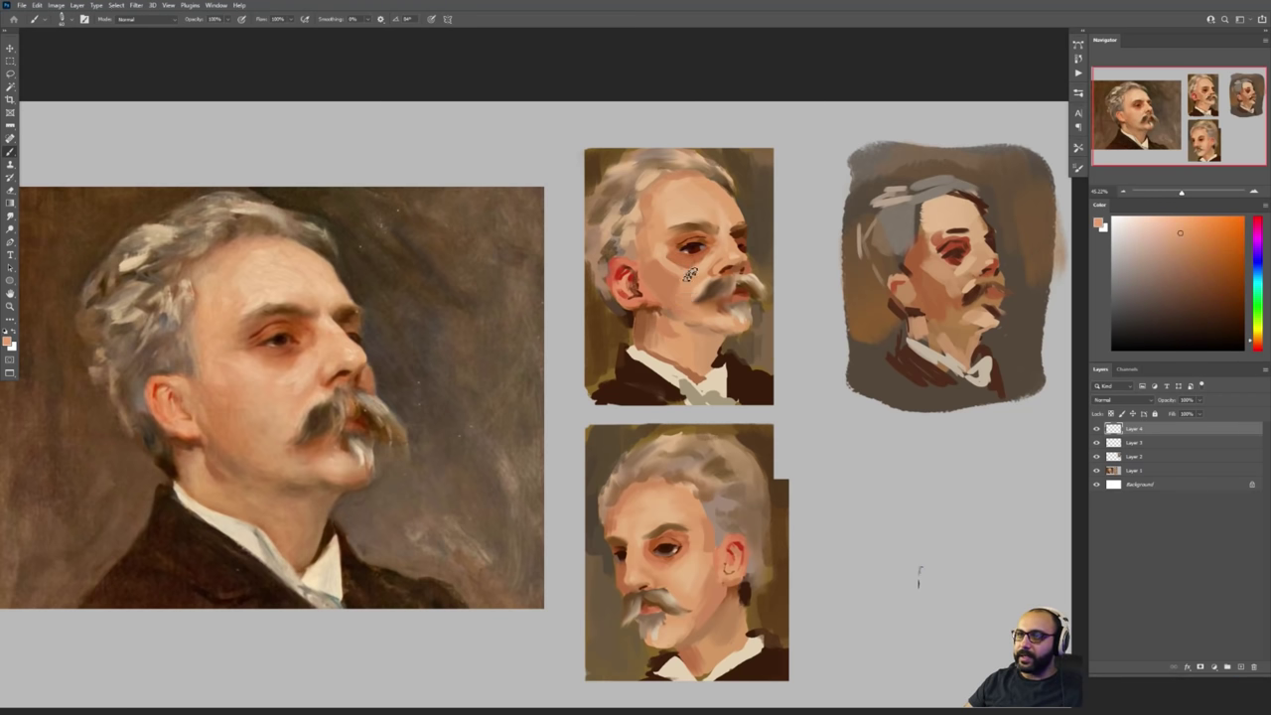
pyautogui.keyDown('alt'); pyautogui.click(679, 268); pyautogui.keyUp('alt')
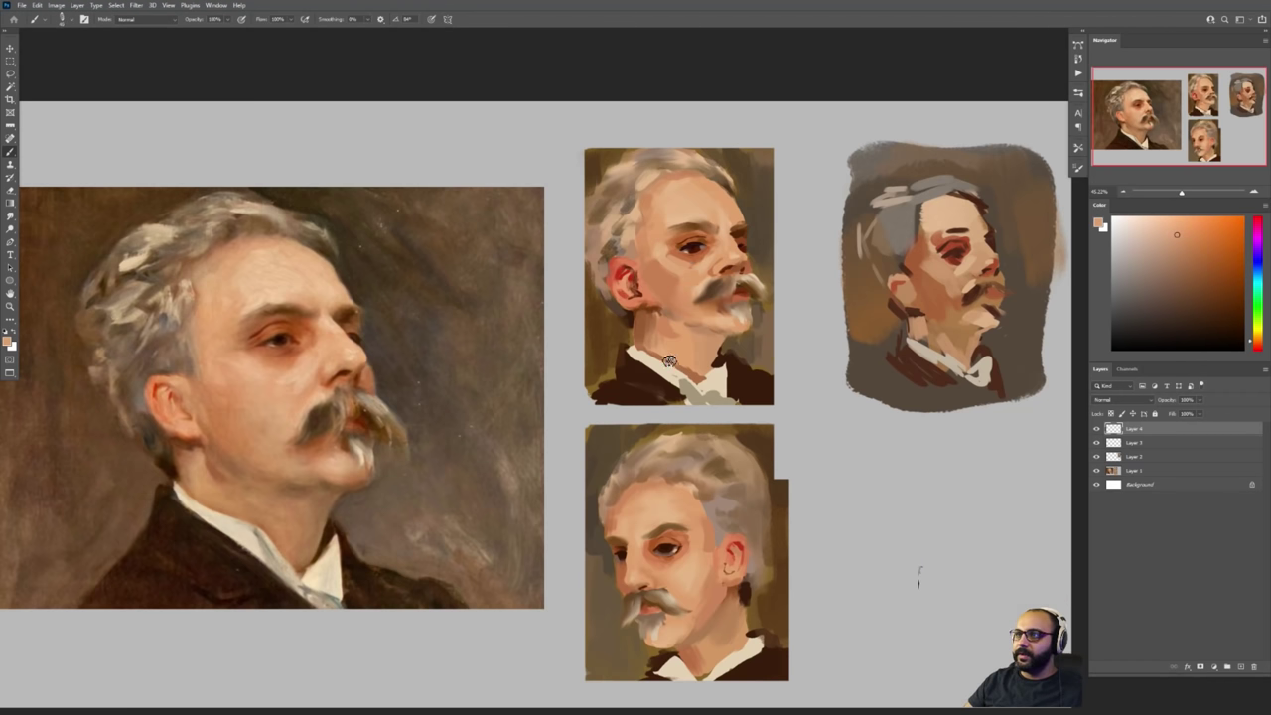
# Move the demonstration speedpaint layer slightly farther away from the student studies
pyautogui.press('v')
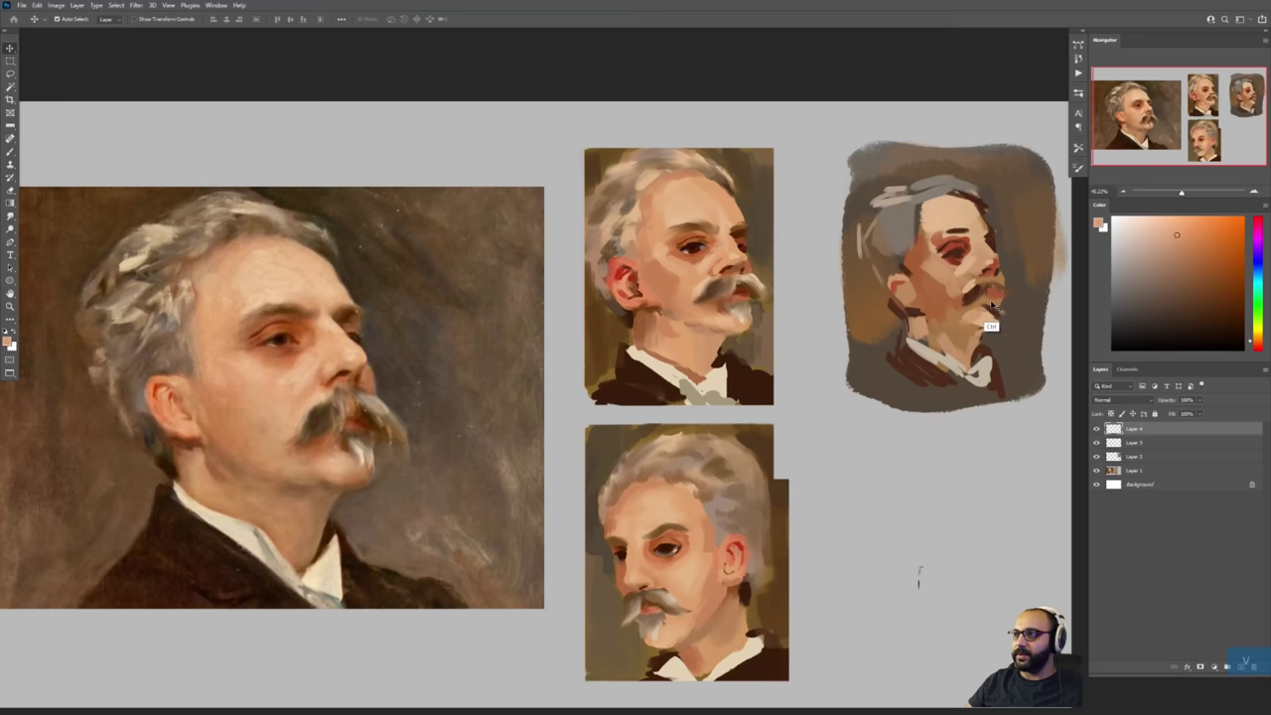
pyautogui.moveTo(976, 303); pyautogui.dragTo(1001, 307)
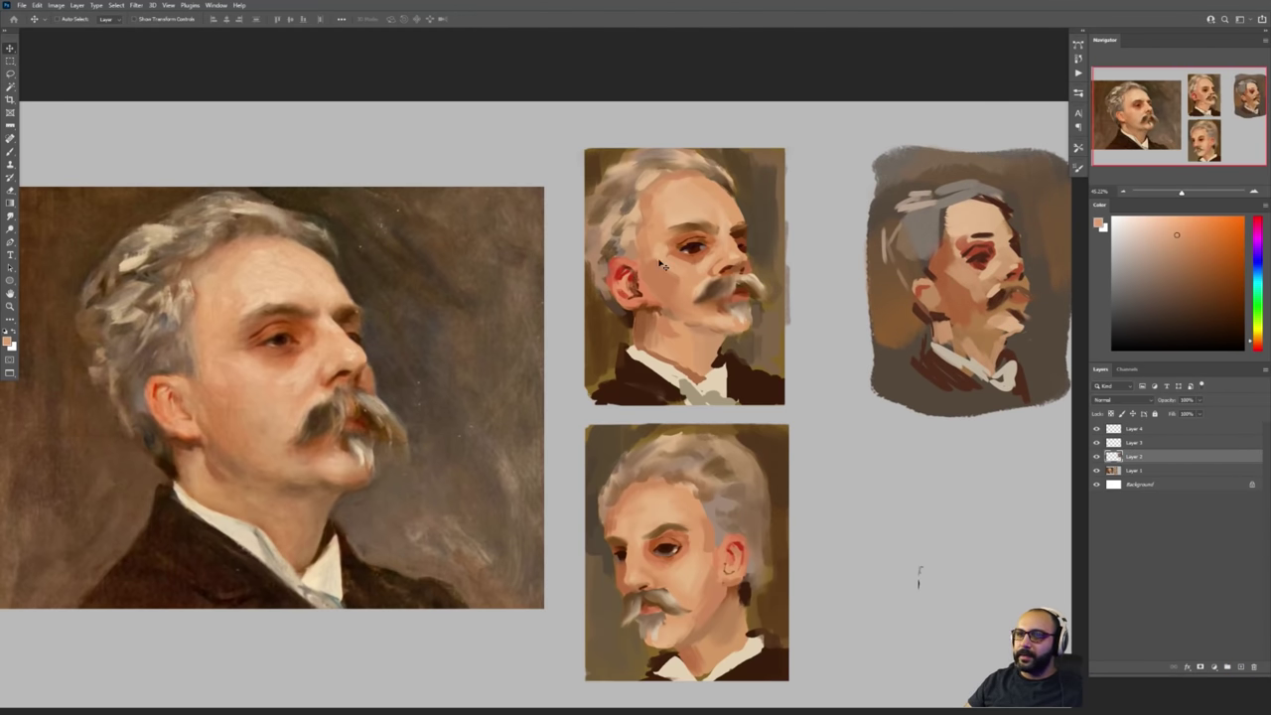
# Add a new layer above the speedpaint layer and mark the upper lid of the reference portrait's near eye with a thin red line
pyautogui.moveTo(593, 322); pyautogui.dragTo(910, 291)
pyautogui.hotkey('ctrl', 'alt', 'shift', 'n')
pyautogui.press('z')
pyautogui.moveTo(537, 305); pyautogui.dragTo(873, 280)
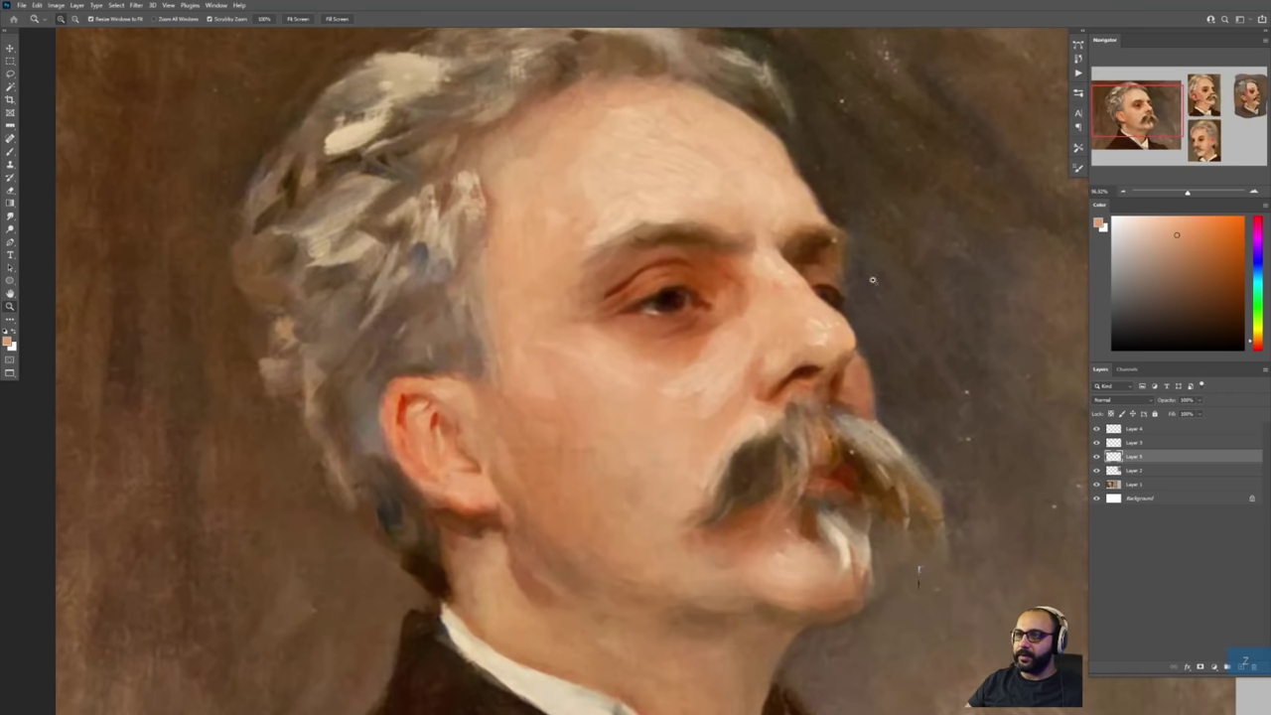
pyautogui.moveTo(1259, 239); pyautogui.dragTo(1259, 220)
pyautogui.click(1242, 217)
pyautogui.press('z')
pyautogui.moveTo(660, 289); pyautogui.dragTo(467, 289)
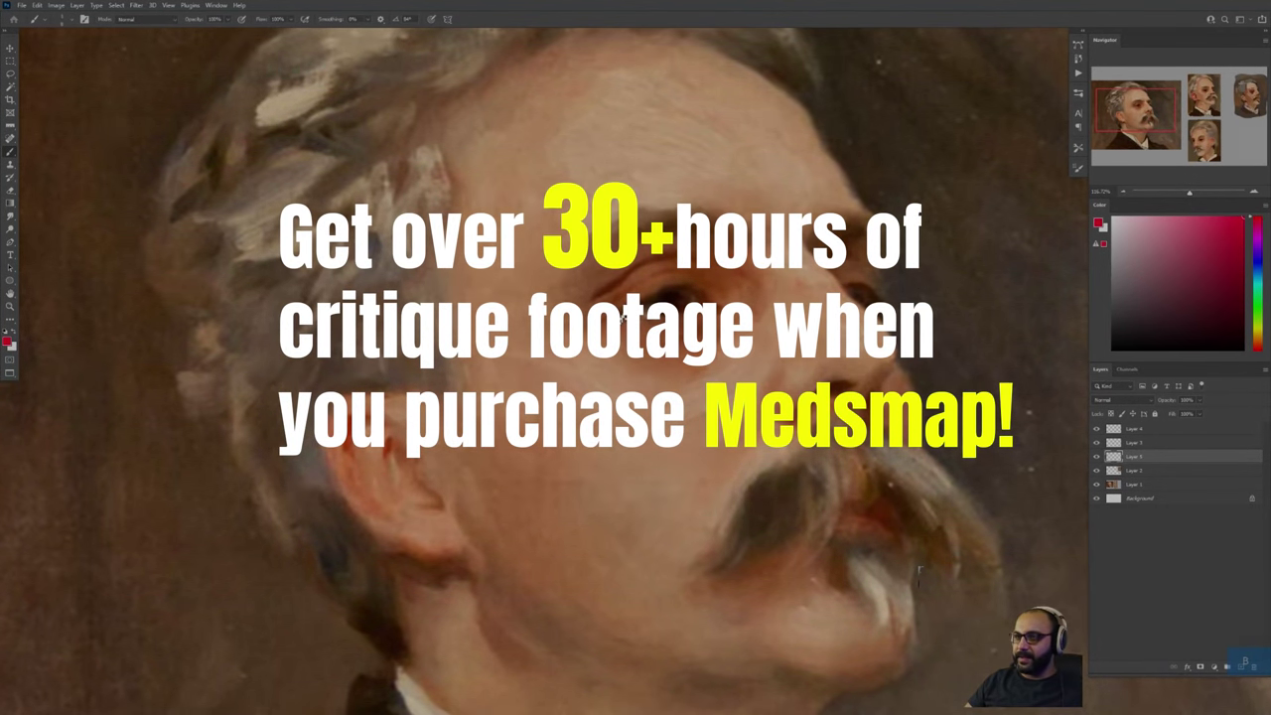
pyautogui.moveTo(640, 301)
pyautogui.mouseDown()
pyautogui.moveTo(689, 292)
pyautogui.moveTo(715, 302)
pyautogui.mouseUp()
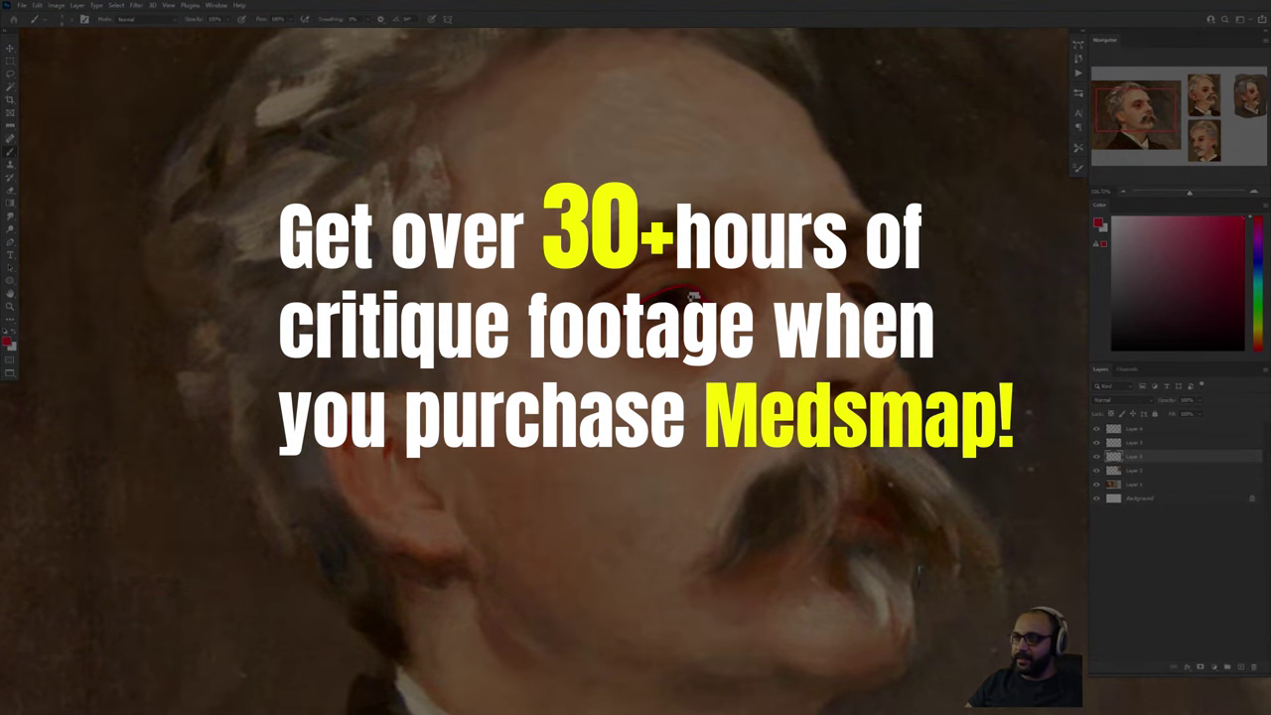